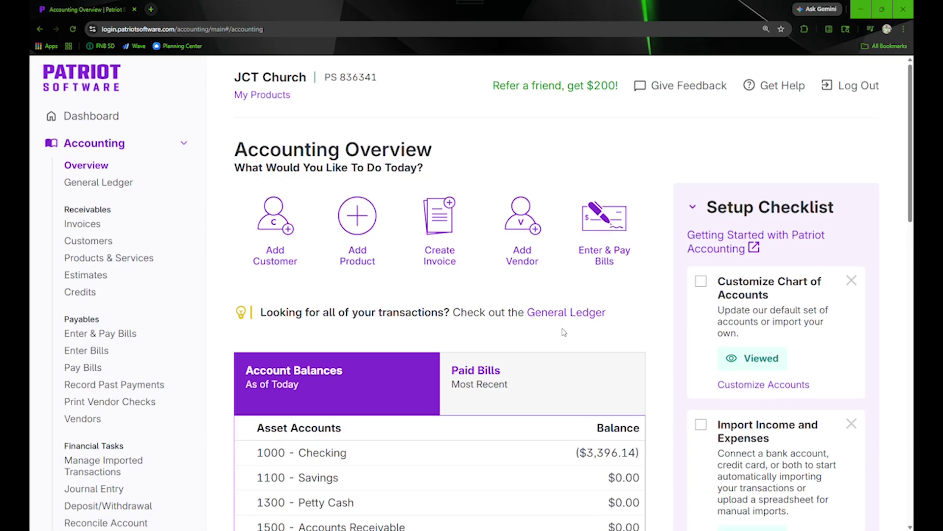
Examine the account balances on the Accounting Overview, from asset accounts through income and expense accounts.
{"action": "scroll", "coordinate": [319, 317], "scroll_direction": "down", "scroll_amount": 2}
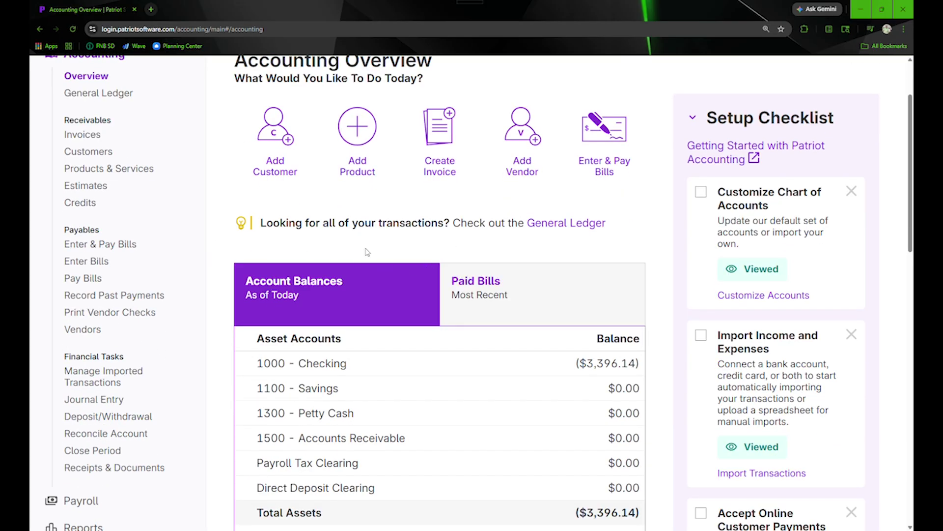
{"action": "scroll", "coordinate": [233, 233], "scroll_direction": "up", "scroll_amount": 2}
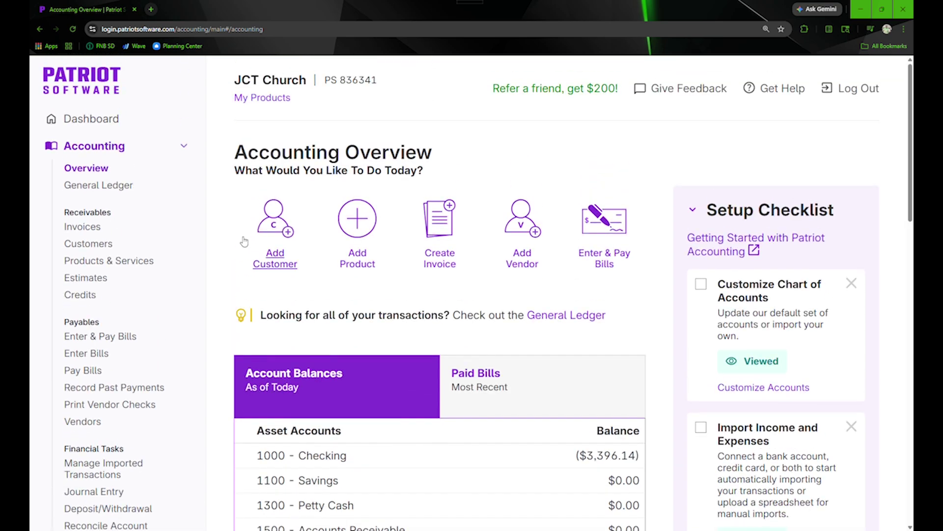
{"action": "scroll", "coordinate": [231, 212], "scroll_direction": "down", "scroll_amount": 1}
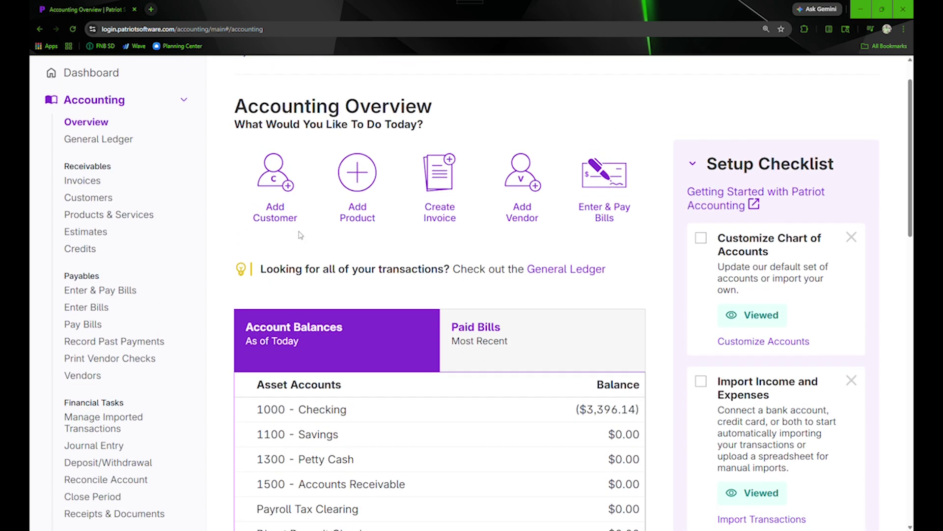
{"action": "scroll", "coordinate": [370, 266], "scroll_direction": "down", "scroll_amount": 9}
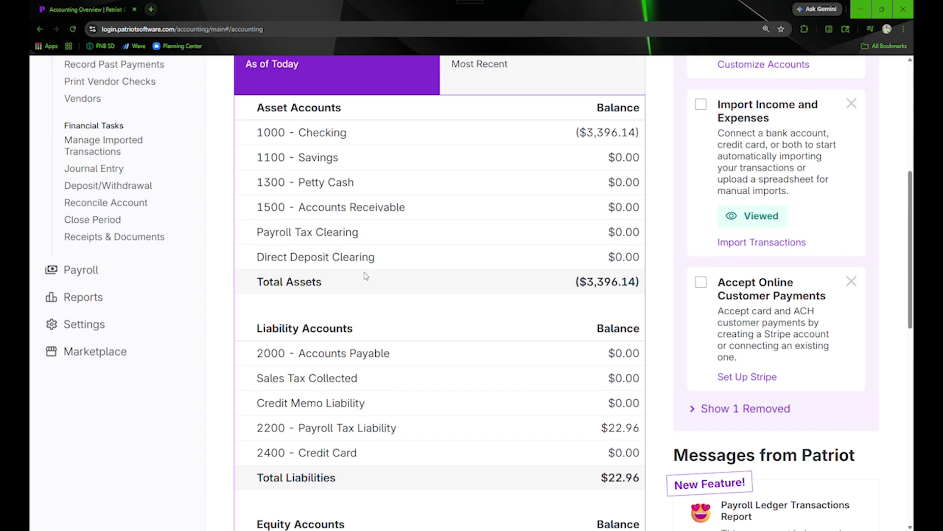
{"action": "scroll", "coordinate": [365, 275], "scroll_direction": "up", "scroll_amount": 9}
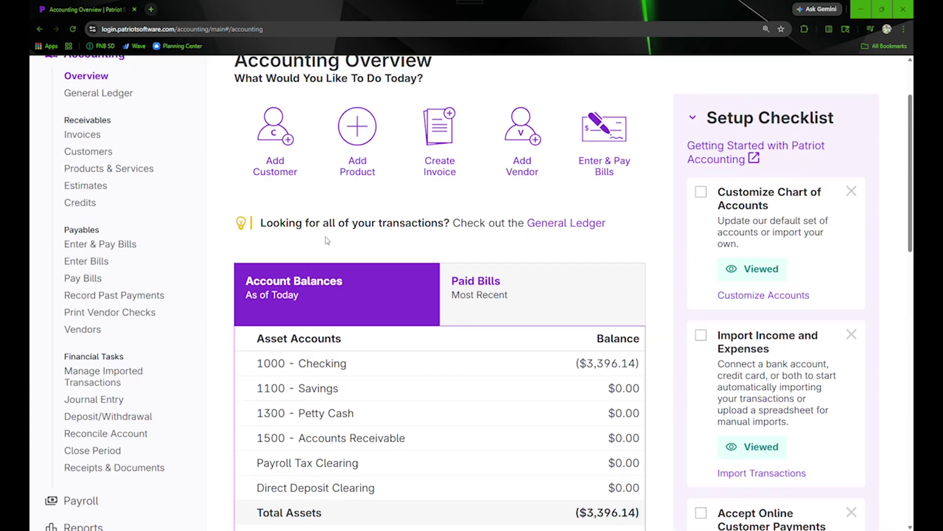
{"action": "scroll", "coordinate": [154, 186], "scroll_direction": "up", "scroll_amount": 2}
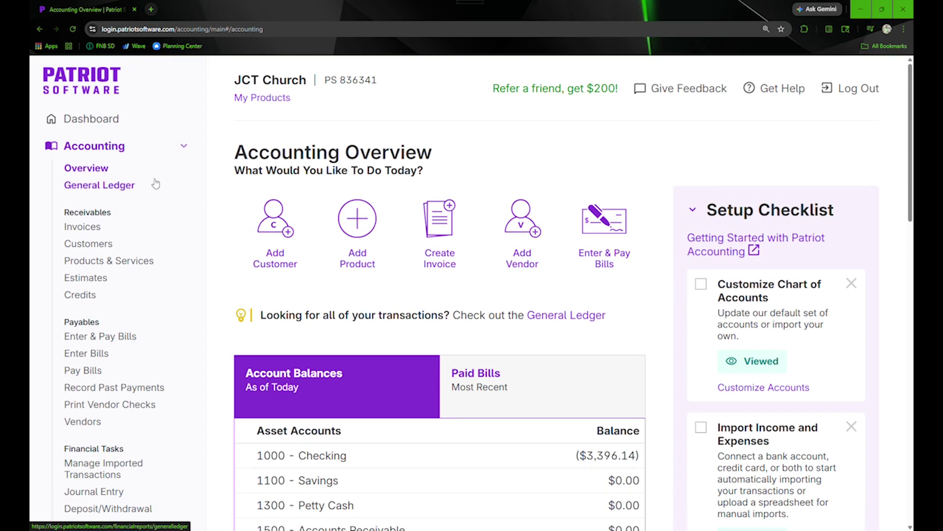
{"action": "scroll", "coordinate": [367, 297], "scroll_direction": "down", "scroll_amount": 1}
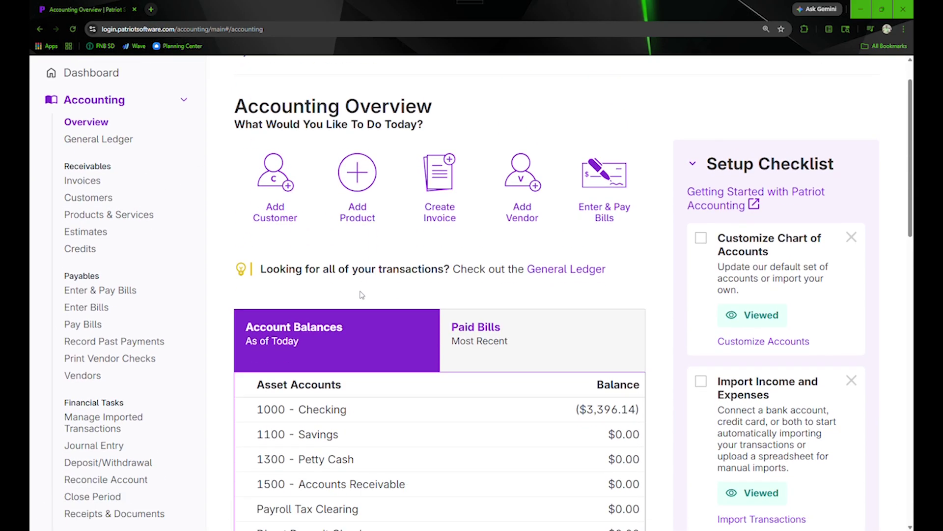
{"action": "scroll", "coordinate": [362, 295], "scroll_direction": "down", "scroll_amount": 15}
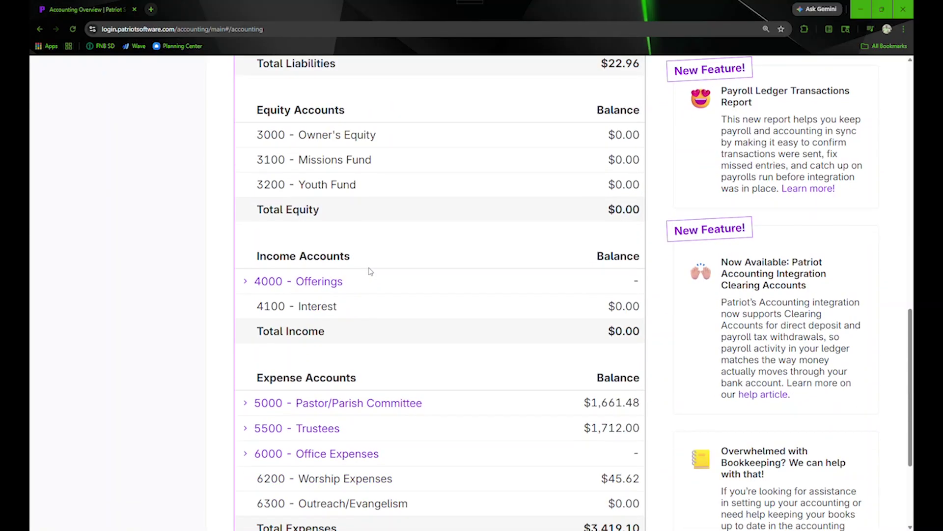
{"action": "scroll", "coordinate": [370, 271], "scroll_direction": "down", "scroll_amount": 4}
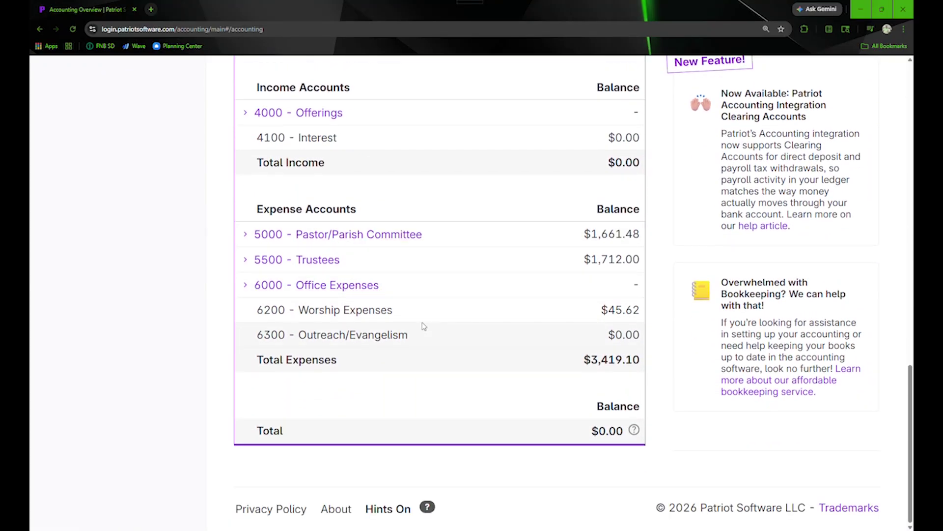
{"action": "scroll", "coordinate": [420, 323], "scroll_direction": "up", "scroll_amount": 7}
{"action": "scroll", "coordinate": [385, 322], "scroll_direction": "down", "scroll_amount": 3}
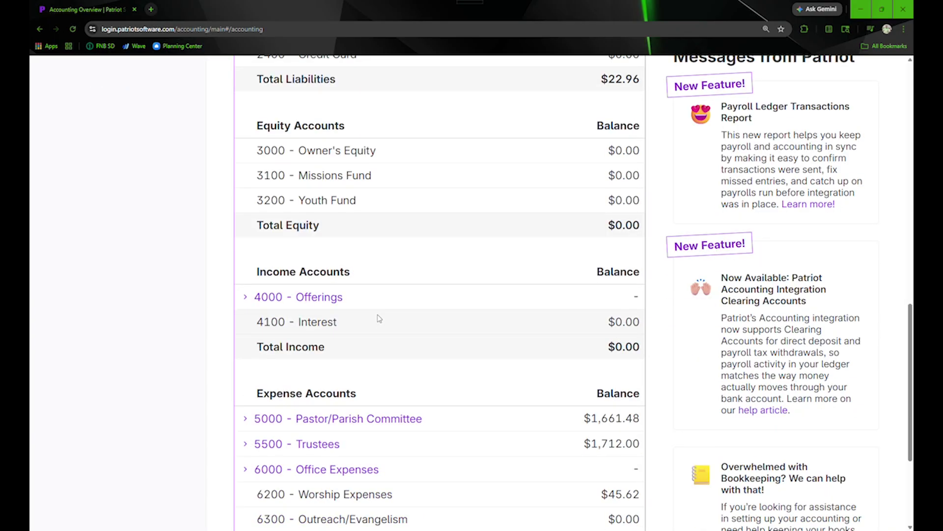
Expand and collapse the subaccounts under 4000 - Offerings and 5000 - Pastor/Parish Committee.
{"action": "left_click", "coordinate": [245, 298]}
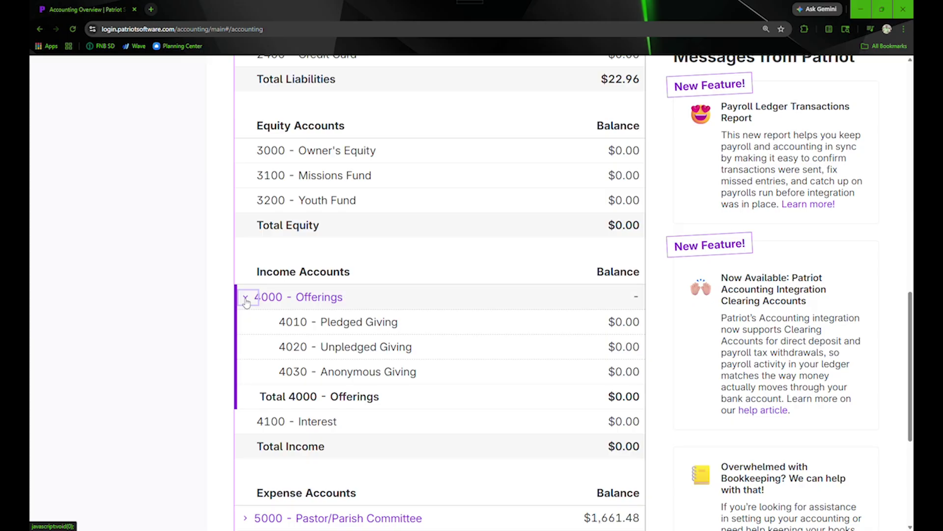
{"action": "left_click", "coordinate": [245, 298]}
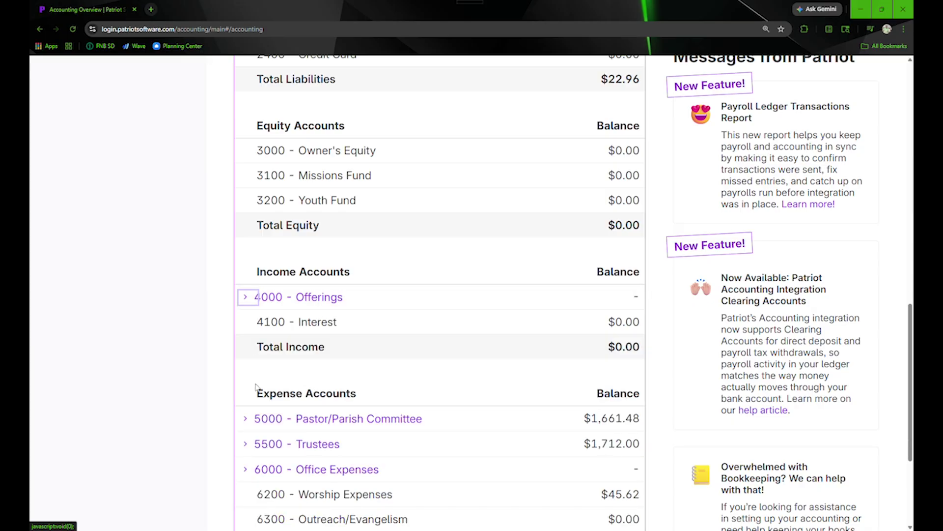
{"action": "left_click", "coordinate": [245, 420]}
{"action": "left_click", "coordinate": [246, 420]}
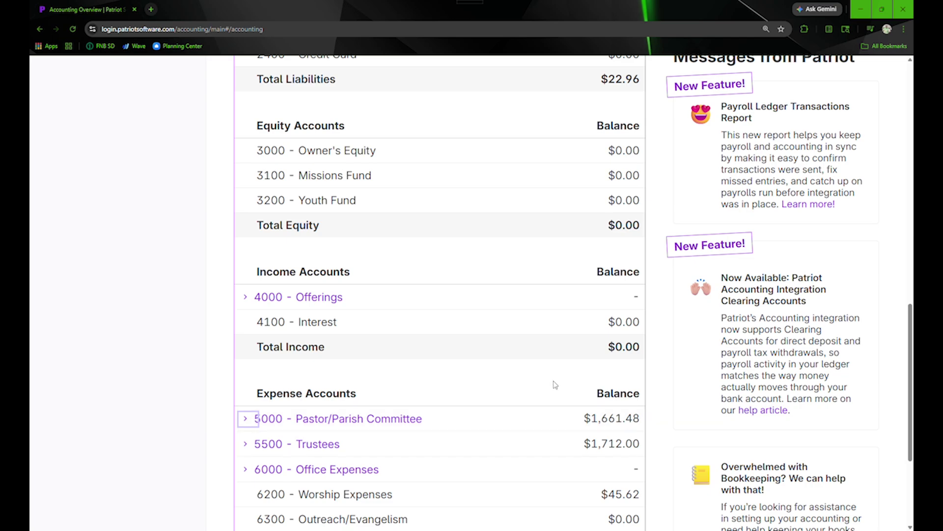
Mark Customize Chart of Accounts, Import Income and Expenses, and Accept Online Customer Payments as completed in the Setup Checklist.
{"action": "scroll", "coordinate": [609, 380], "scroll_direction": "up", "scroll_amount": 10}
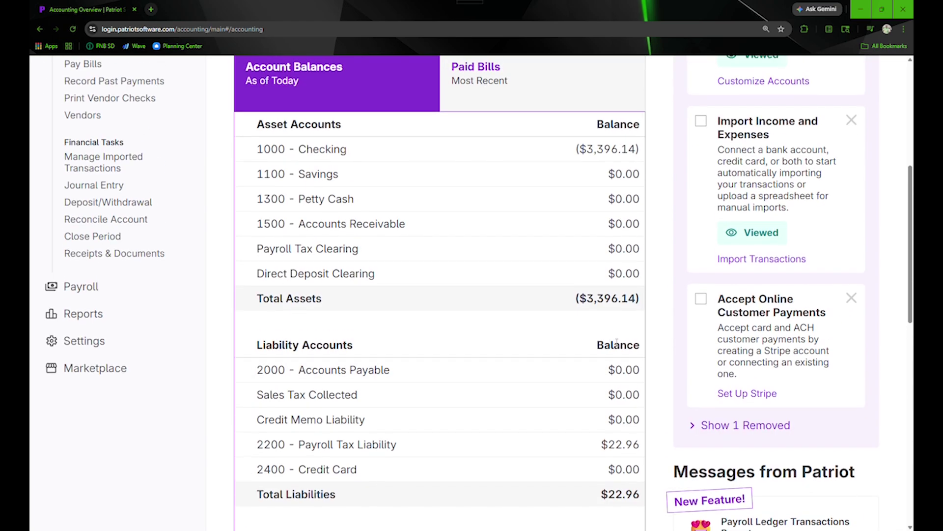
{"action": "scroll", "coordinate": [609, 344], "scroll_direction": "up", "scroll_amount": 2}
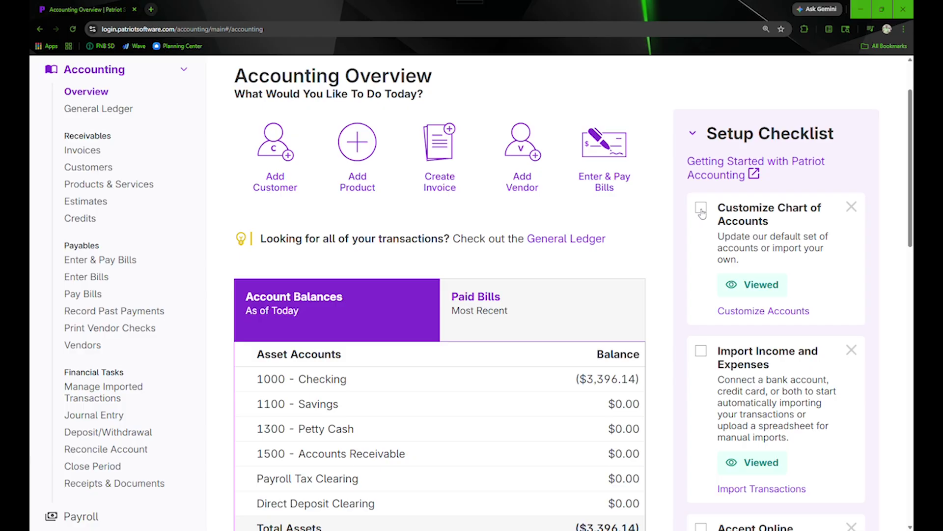
{"action": "left_click", "coordinate": [704, 212]}
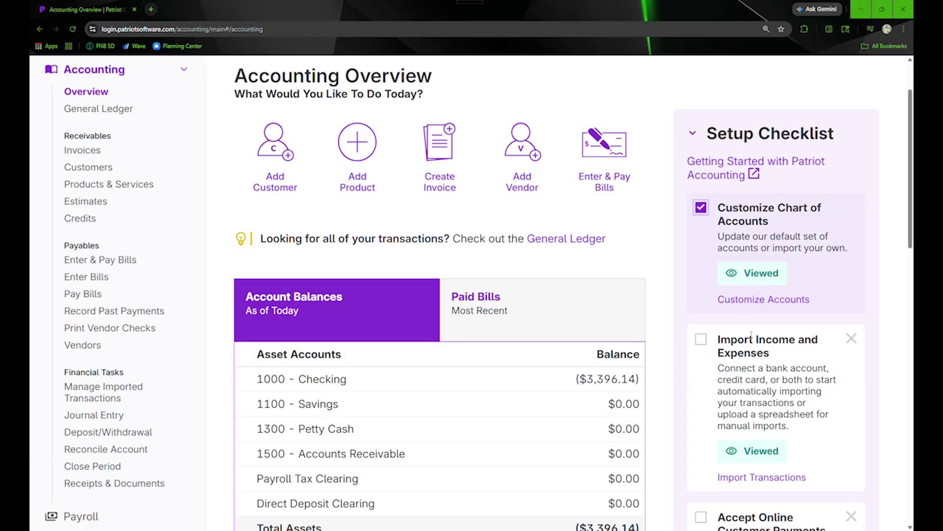
{"action": "scroll", "coordinate": [750, 335], "scroll_direction": "down", "scroll_amount": 1}
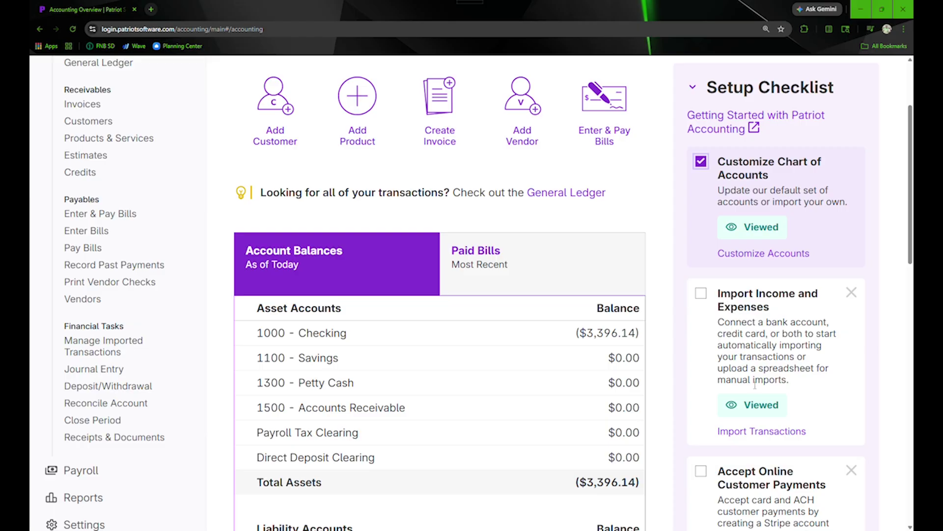
{"action": "left_click", "coordinate": [701, 294]}
{"action": "scroll", "coordinate": [762, 319], "scroll_direction": "down", "scroll_amount": 1}
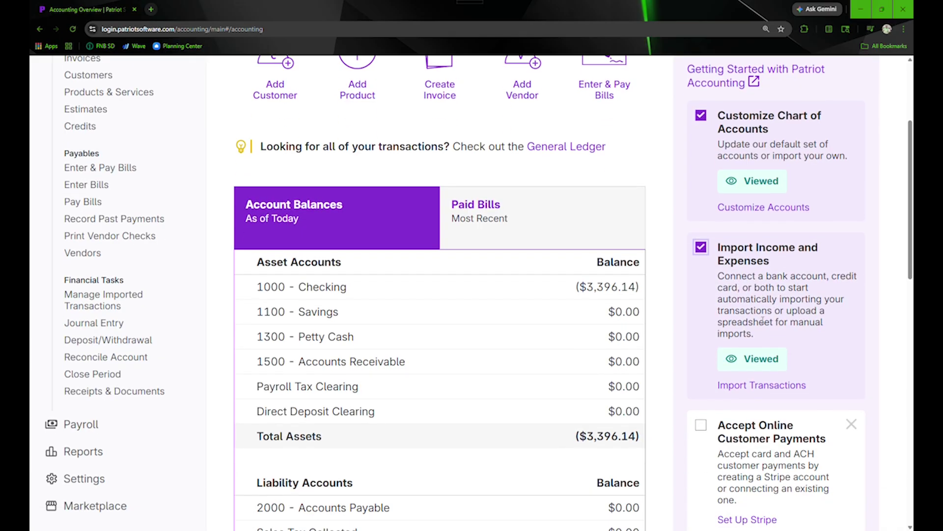
{"action": "scroll", "coordinate": [751, 317], "scroll_direction": "down", "scroll_amount": 3}
{"action": "left_click", "coordinate": [711, 293]}
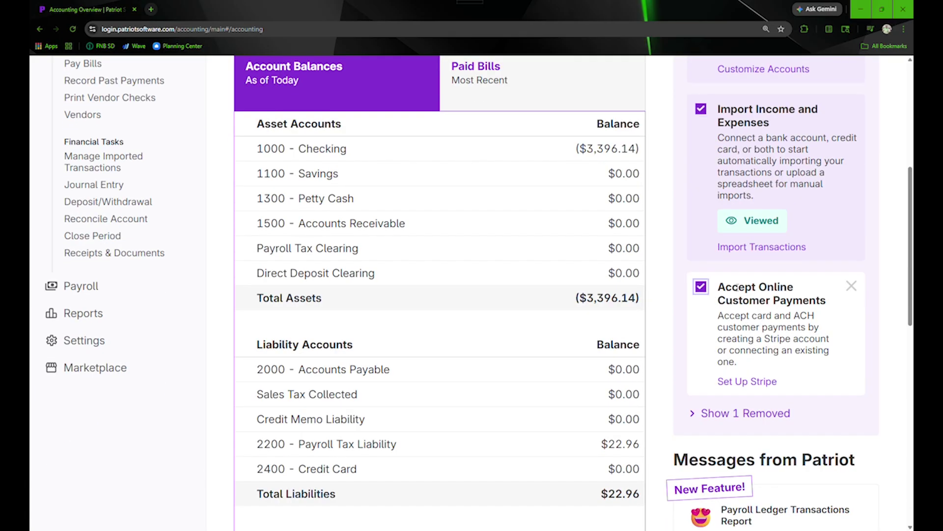
{"action": "scroll", "coordinate": [750, 313], "scroll_direction": "down", "scroll_amount": 3}
{"action": "left_click", "coordinate": [715, 275]}
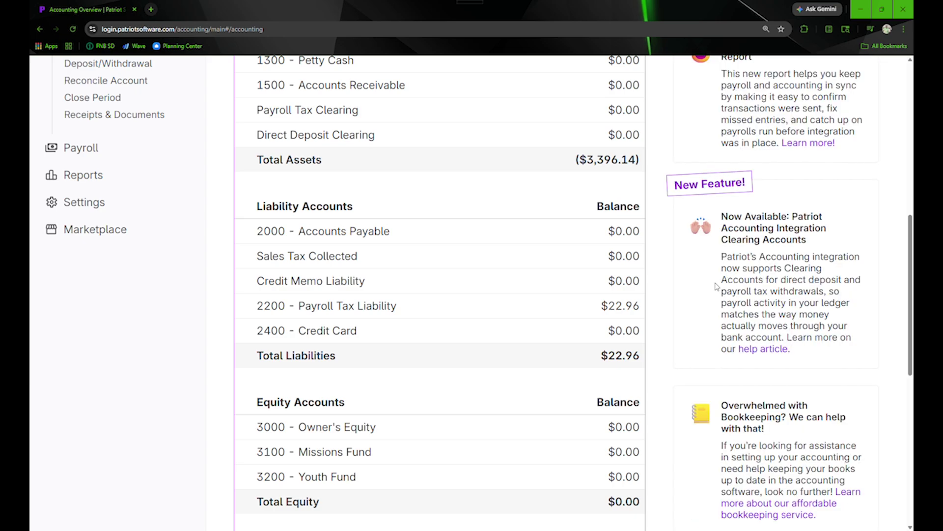
Dismiss the completed Setup Checklist, declaring that there is no accounting data to transfer.
{"action": "scroll", "coordinate": [723, 296], "scroll_direction": "up", "scroll_amount": 8}
{"action": "scroll", "coordinate": [722, 295], "scroll_direction": "down", "scroll_amount": 5}
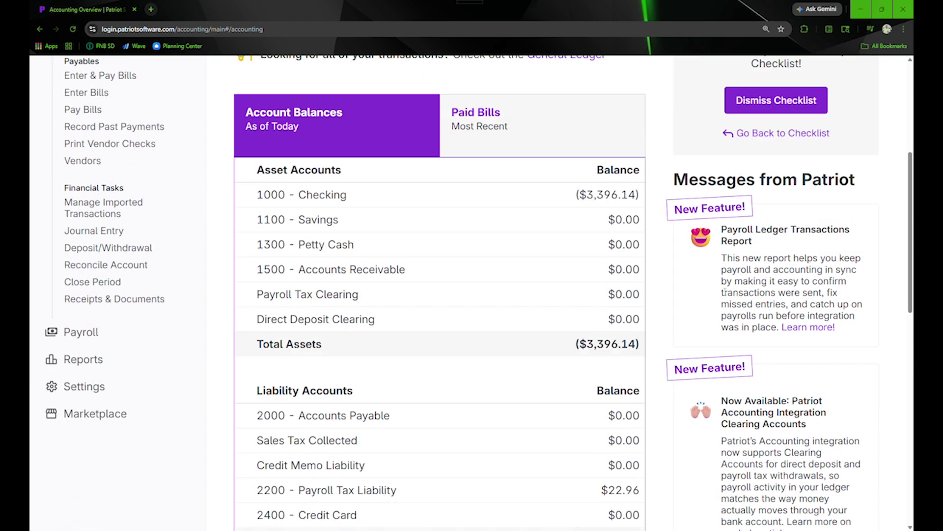
{"action": "scroll", "coordinate": [724, 293], "scroll_direction": "up", "scroll_amount": 2}
{"action": "scroll", "coordinate": [757, 320], "scroll_direction": "up", "scroll_amount": 3}
{"action": "left_click", "coordinate": [760, 334]}
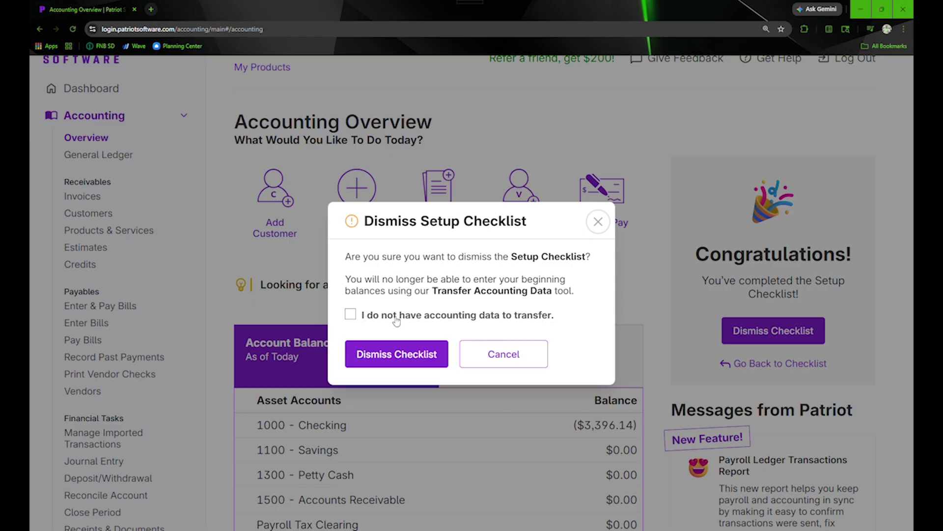
{"action": "left_click", "coordinate": [393, 318]}
{"action": "left_click", "coordinate": [404, 359]}
View the most recent paid bills on the overview and open the full list of paid bills.
{"action": "scroll", "coordinate": [683, 346], "scroll_direction": "down", "scroll_amount": 3}
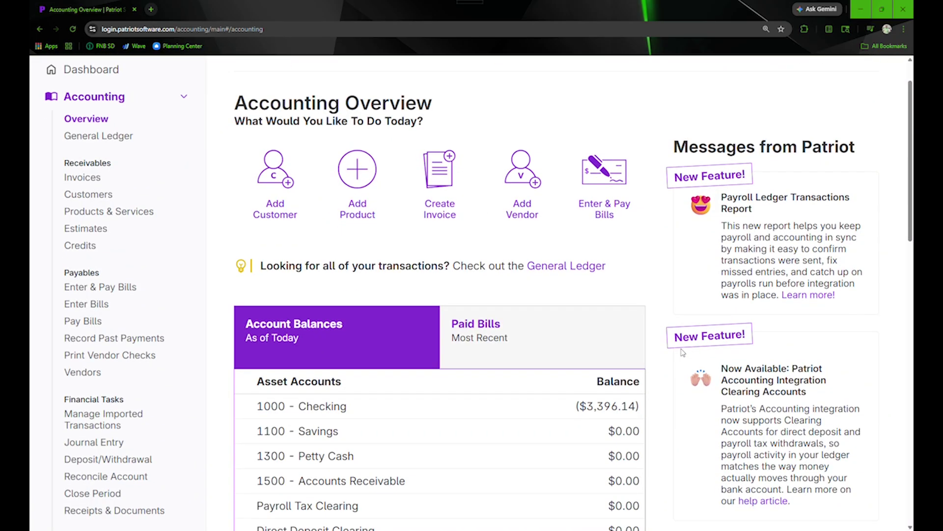
{"action": "left_click", "coordinate": [475, 212]}
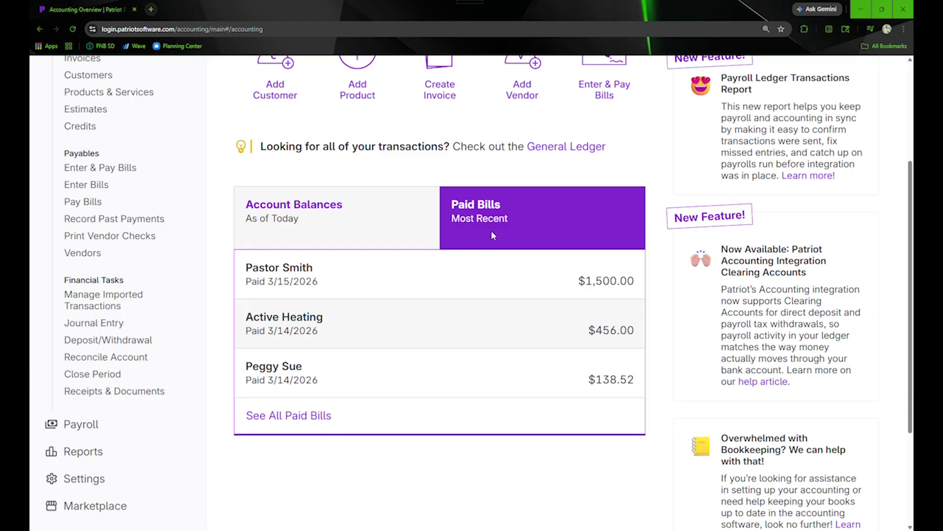
{"action": "left_click", "coordinate": [309, 415]}
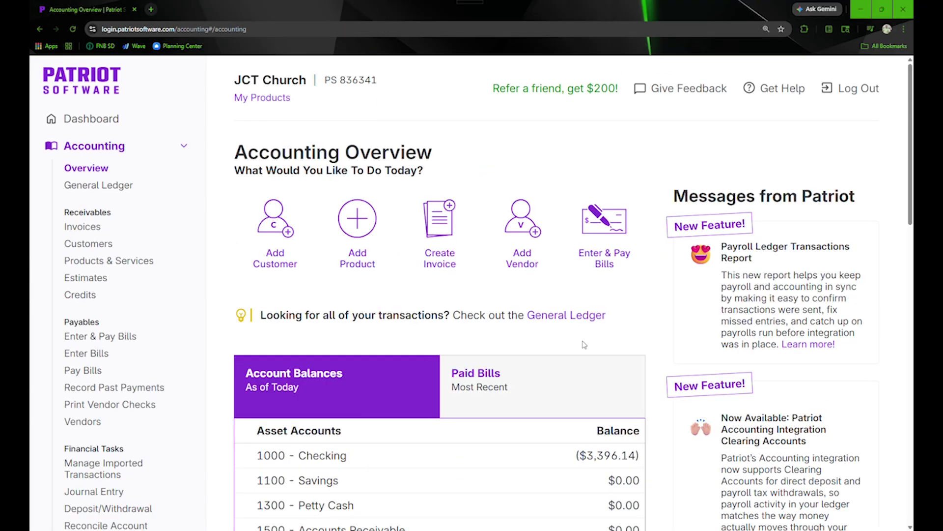
Open the Add Vendor form from the Accounting Overview and view its basic information fields.
{"action": "scroll", "coordinate": [581, 344], "scroll_direction": "down", "scroll_amount": 3}
{"action": "scroll", "coordinate": [581, 344], "scroll_direction": "up", "scroll_amount": 3}
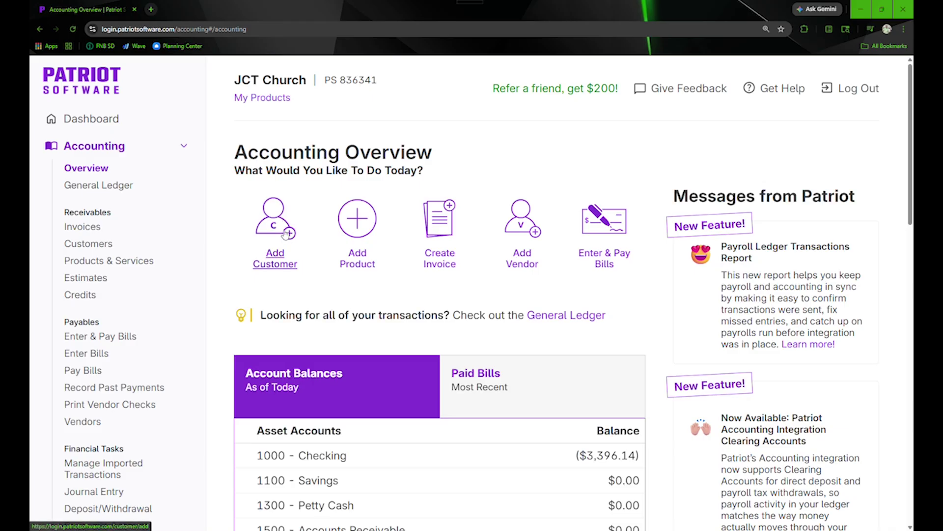
{"action": "left_click", "coordinate": [523, 260]}
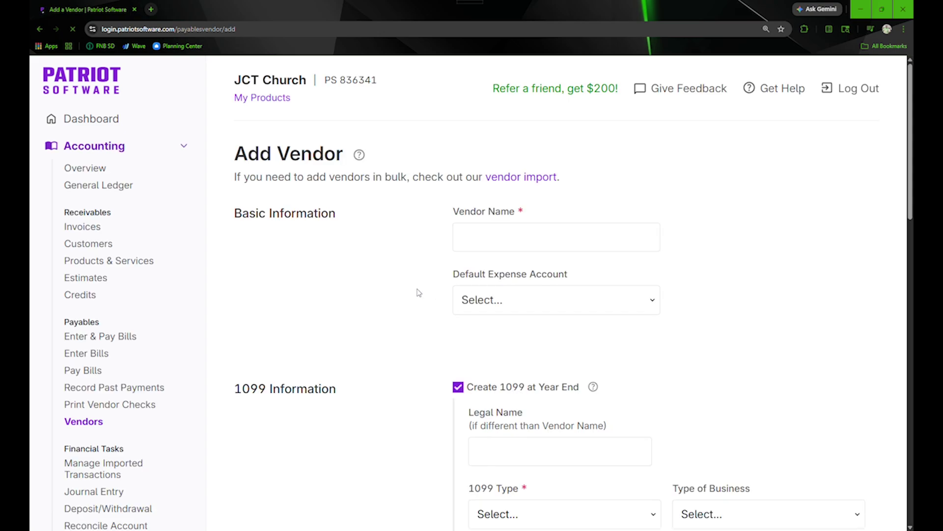
{"action": "scroll", "coordinate": [418, 261], "scroll_direction": "down", "scroll_amount": 1}
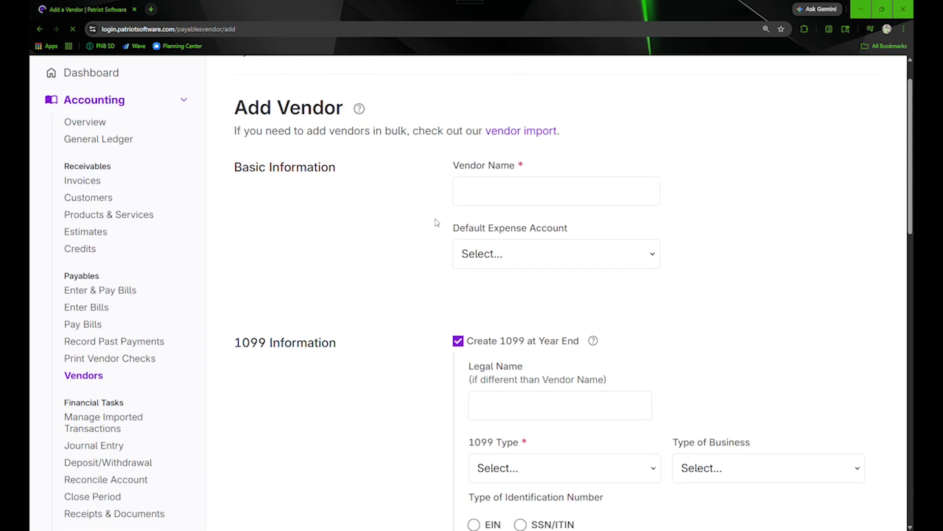
{"action": "scroll", "coordinate": [437, 222], "scroll_direction": "up", "scroll_amount": 1}
{"action": "scroll", "coordinate": [426, 266], "scroll_direction": "down", "scroll_amount": 1}
Review the Default Expense Account choices without selecting one, and examine the vendor's 1099 Information fields.
{"action": "left_click", "coordinate": [498, 260]}
{"action": "scroll", "coordinate": [536, 408], "scroll_direction": "down", "scroll_amount": 3}
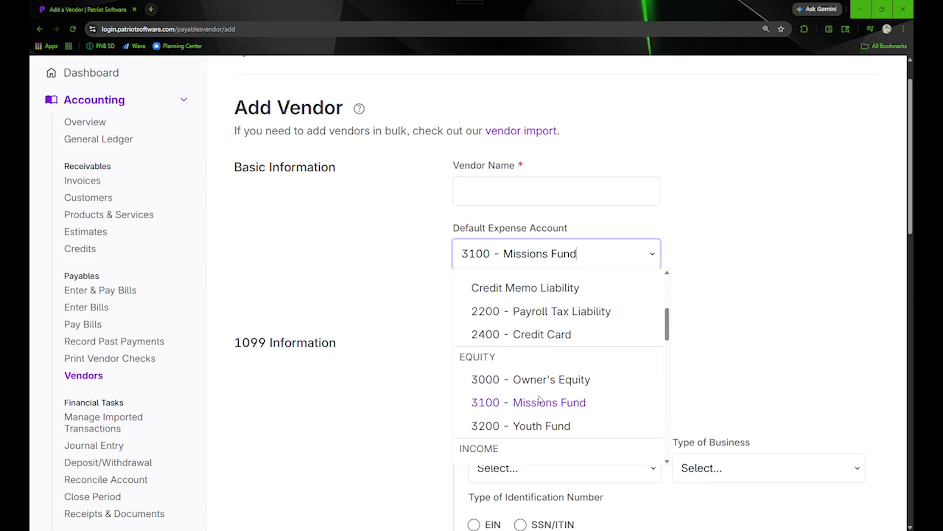
{"action": "scroll", "coordinate": [539, 399], "scroll_direction": "down", "scroll_amount": 6}
{"action": "left_click", "coordinate": [771, 320]}
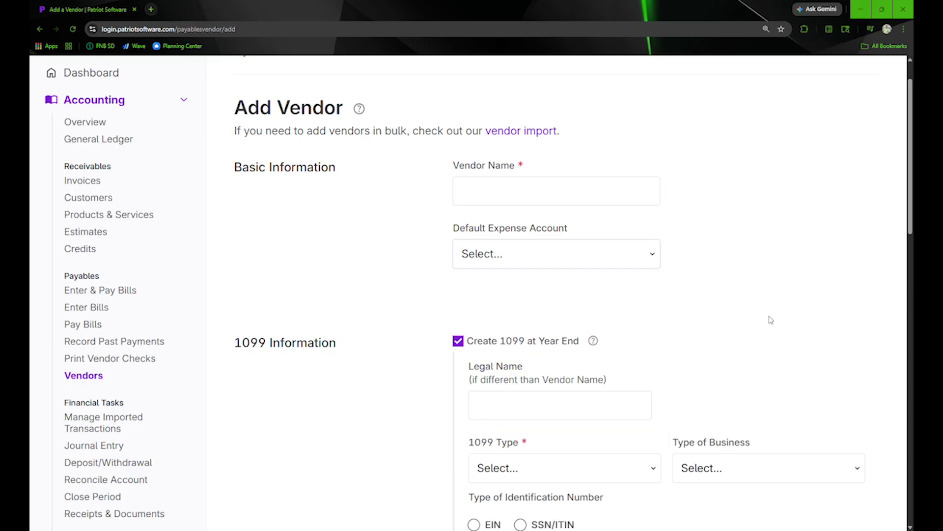
{"action": "scroll", "coordinate": [769, 319], "scroll_direction": "down", "scroll_amount": 2}
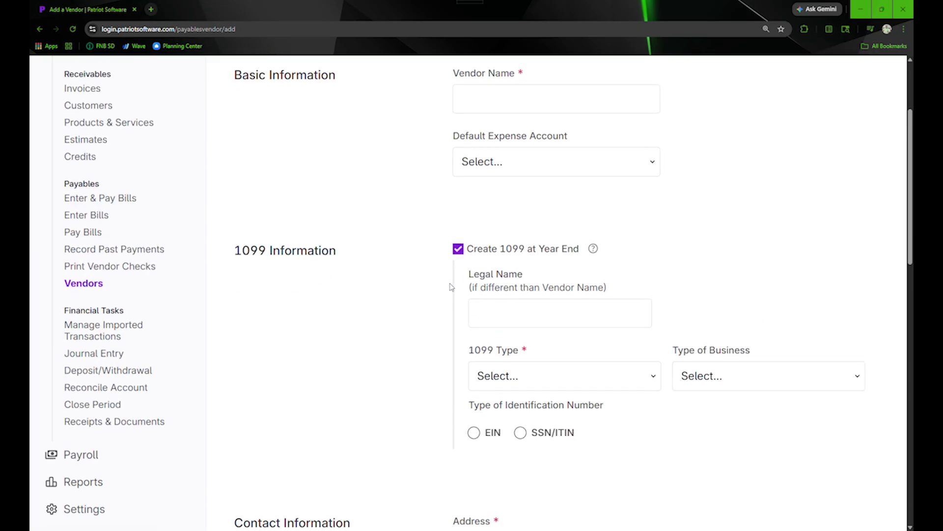
{"action": "scroll", "coordinate": [423, 366], "scroll_direction": "down", "scroll_amount": 1}
{"action": "scroll", "coordinate": [424, 366], "scroll_direction": "down", "scroll_amount": 1}
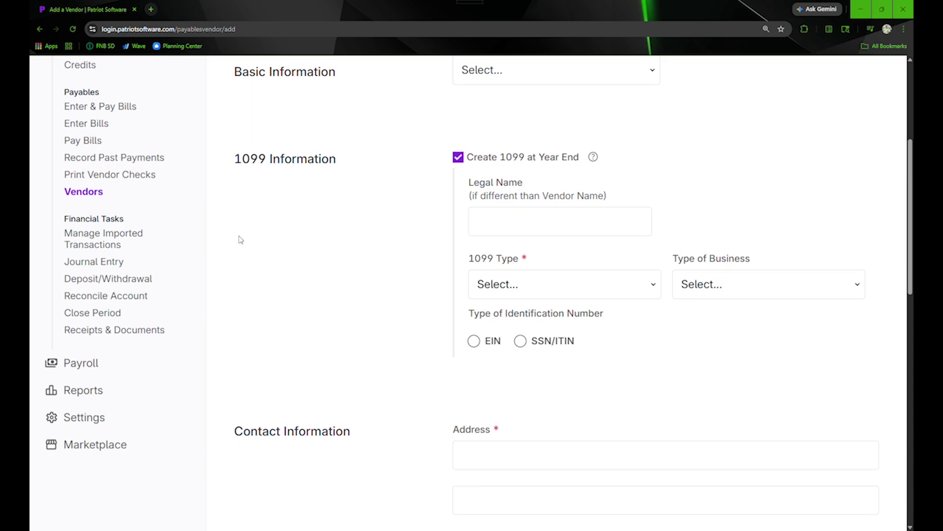
Open the Enter & Pay Bills page and bring up its payment details and bill entry fields.
{"action": "scroll", "coordinate": [121, 263], "scroll_direction": "up", "scroll_amount": 3}
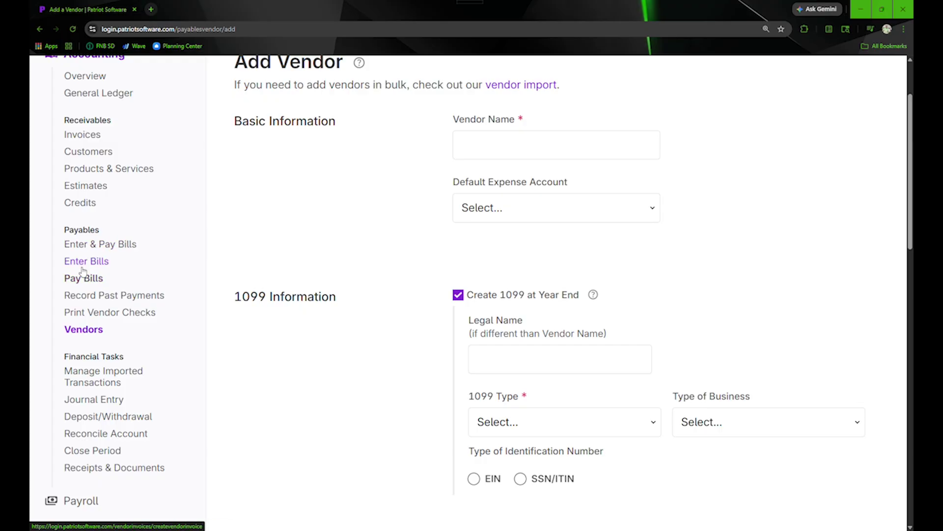
{"action": "left_click", "coordinate": [98, 244]}
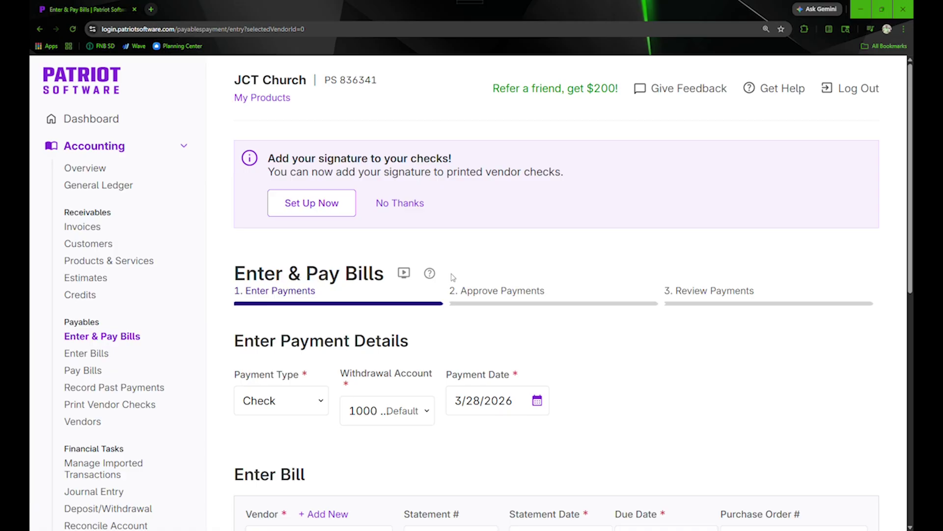
{"action": "scroll", "coordinate": [440, 300], "scroll_direction": "down", "scroll_amount": 1}
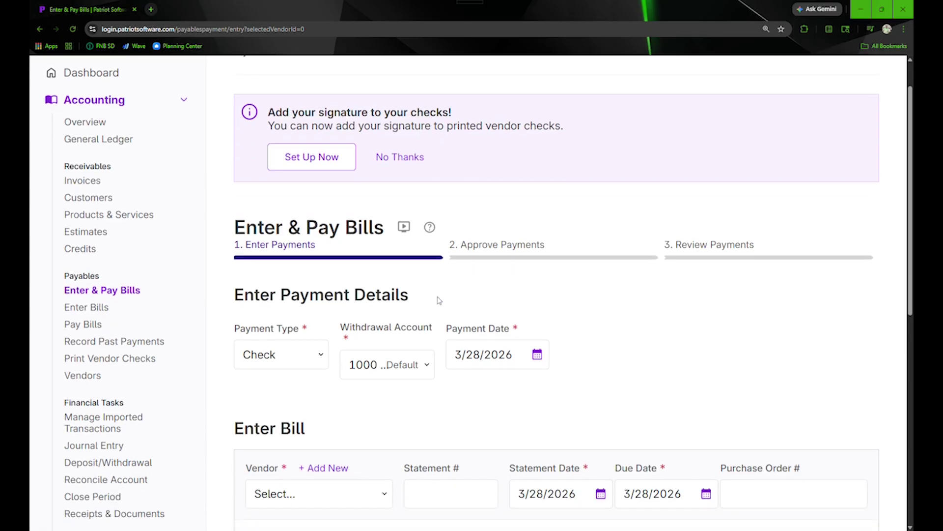
Set the payment type to ACH and choose Walmart as the bill's vendor, leaving the statement number blank.
{"action": "scroll", "coordinate": [417, 290], "scroll_direction": "down", "scroll_amount": 3}
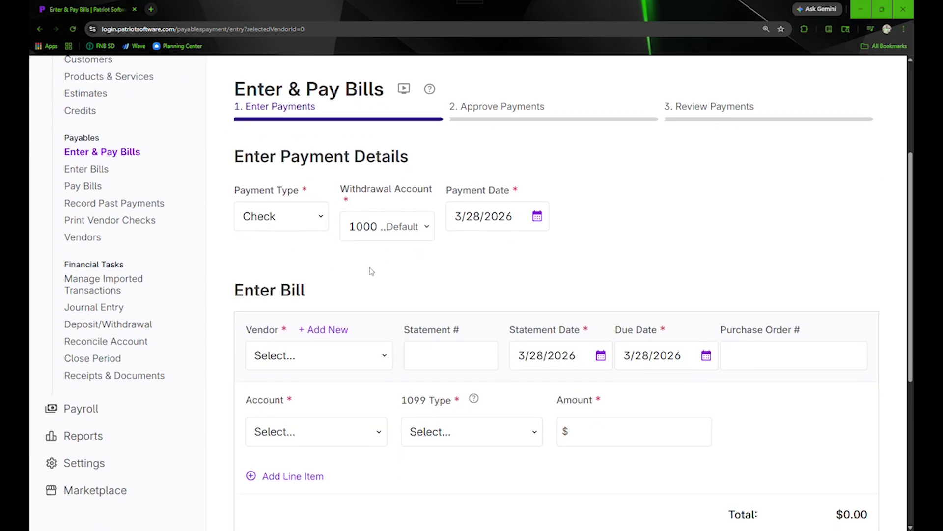
{"action": "left_click", "coordinate": [315, 221]}
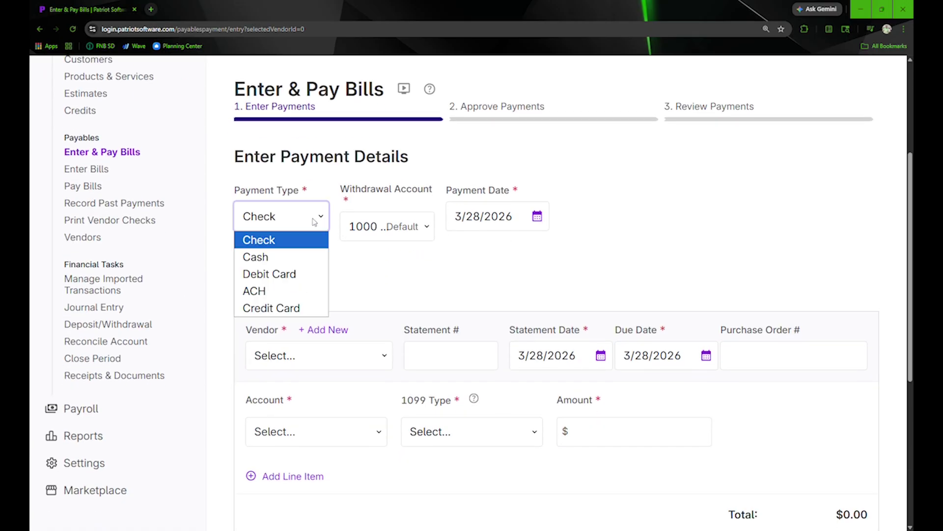
{"action": "left_click", "coordinate": [255, 292]}
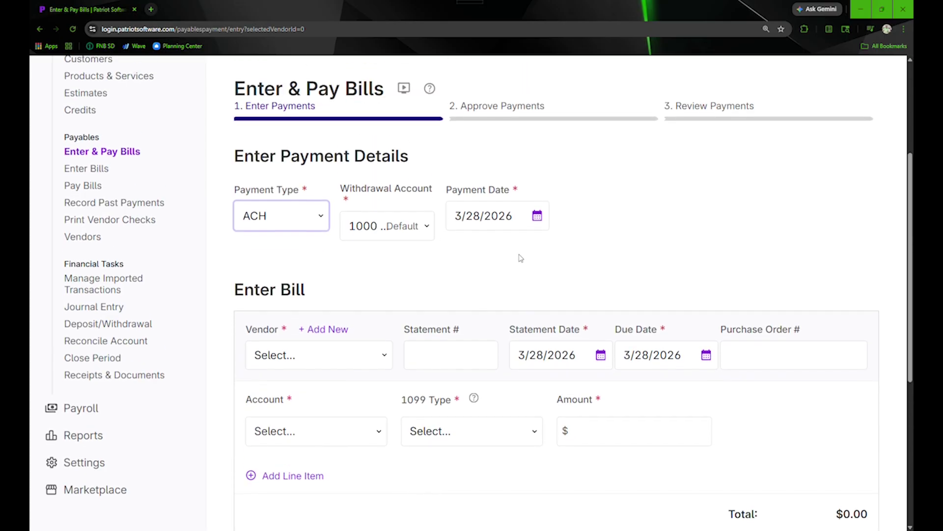
{"action": "left_click", "coordinate": [325, 362]}
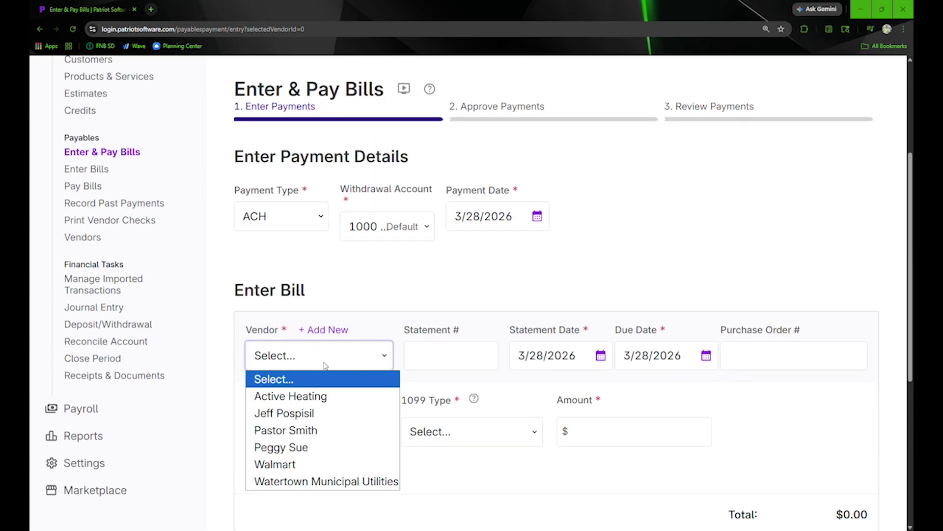
{"action": "left_click", "coordinate": [320, 464]}
{"action": "left_click", "coordinate": [441, 361]}
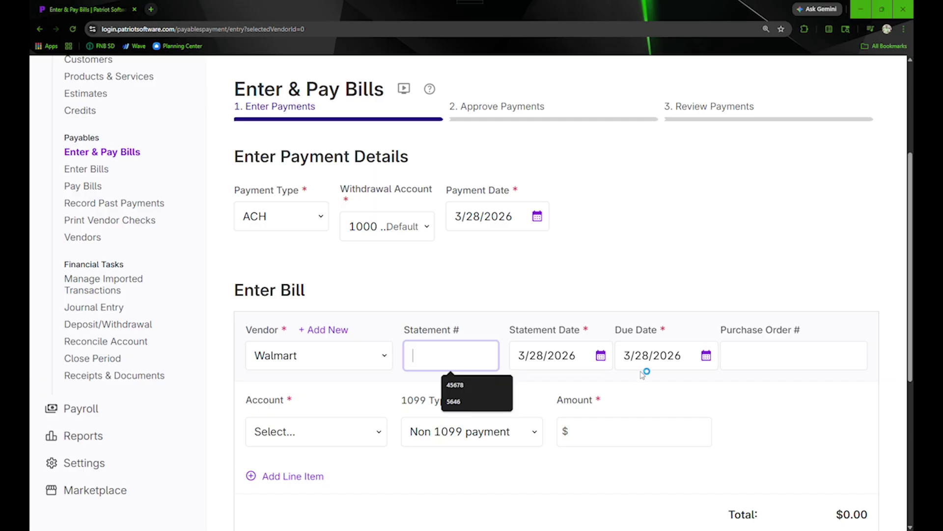
Look through the bill's account choices and assign the Walmart bill to 3200 - Youth Fund.
{"action": "left_click", "coordinate": [347, 431]}
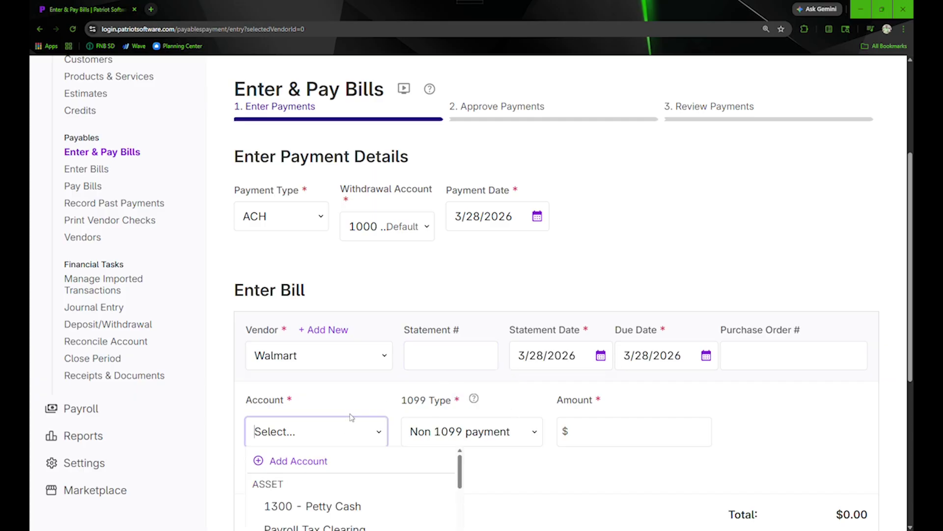
{"action": "scroll", "coordinate": [393, 388], "scroll_direction": "down", "scroll_amount": 6}
{"action": "scroll", "coordinate": [383, 391], "scroll_direction": "down", "scroll_amount": 12}
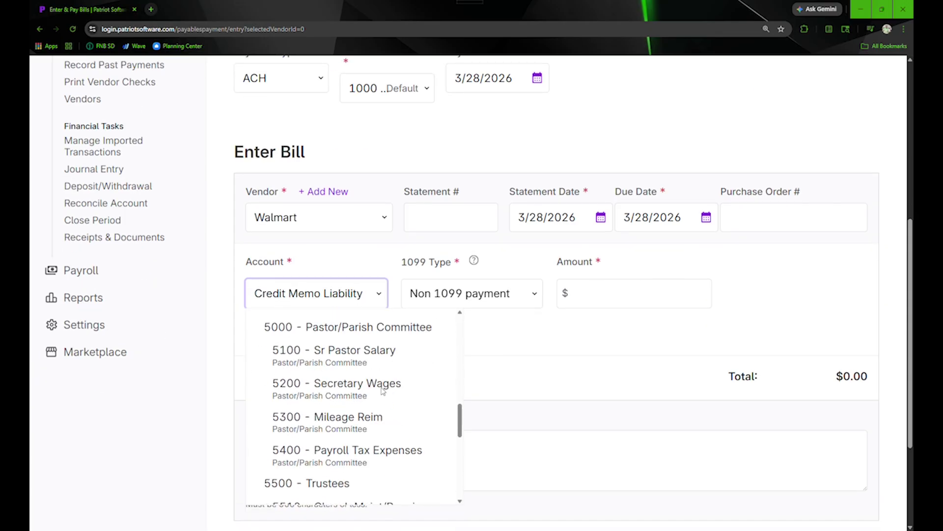
{"action": "scroll", "coordinate": [382, 390], "scroll_direction": "down", "scroll_amount": 2}
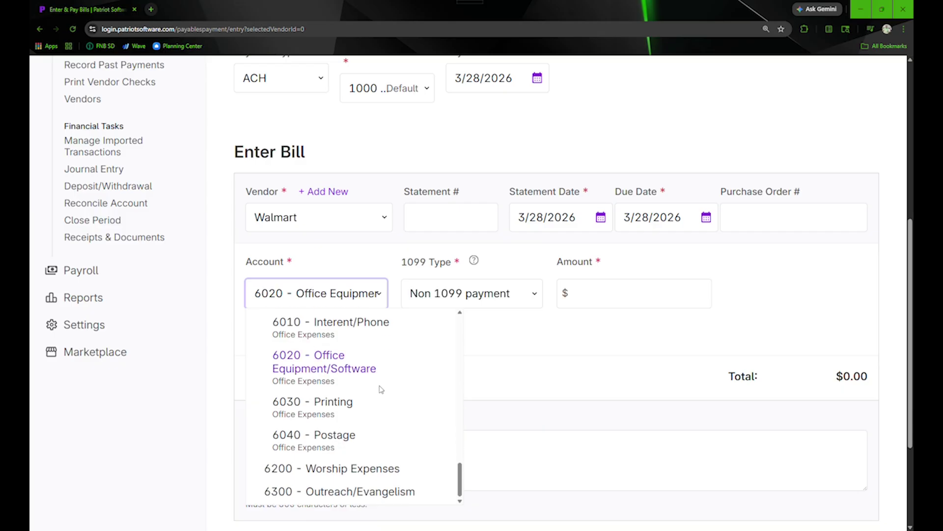
{"action": "scroll", "coordinate": [382, 390], "scroll_direction": "up", "scroll_amount": 10}
{"action": "scroll", "coordinate": [382, 390], "scroll_direction": "up", "scroll_amount": 1}
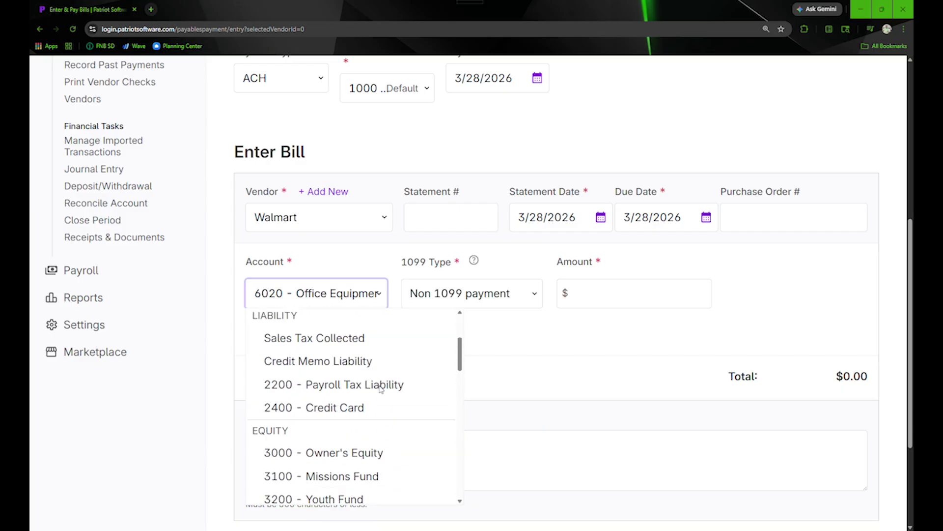
{"action": "scroll", "coordinate": [381, 390], "scroll_direction": "down", "scroll_amount": 2}
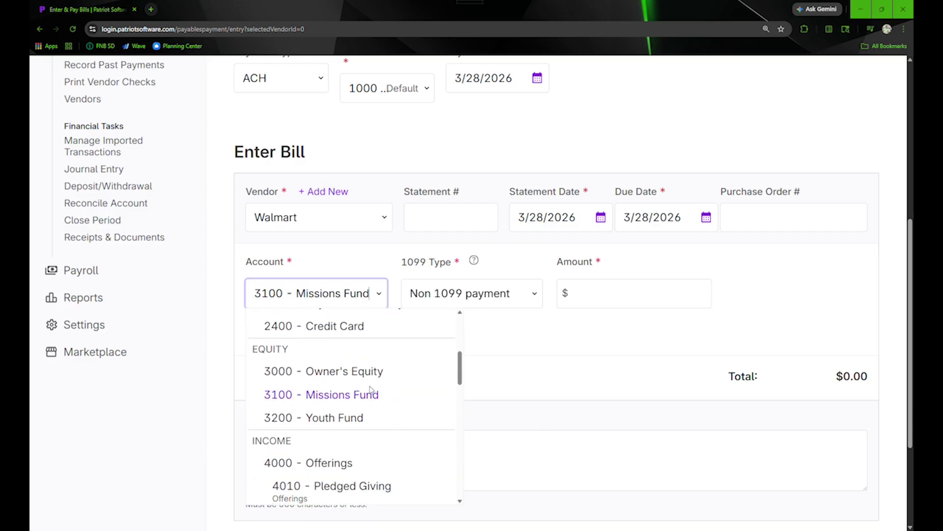
{"action": "left_click", "coordinate": [340, 418]}
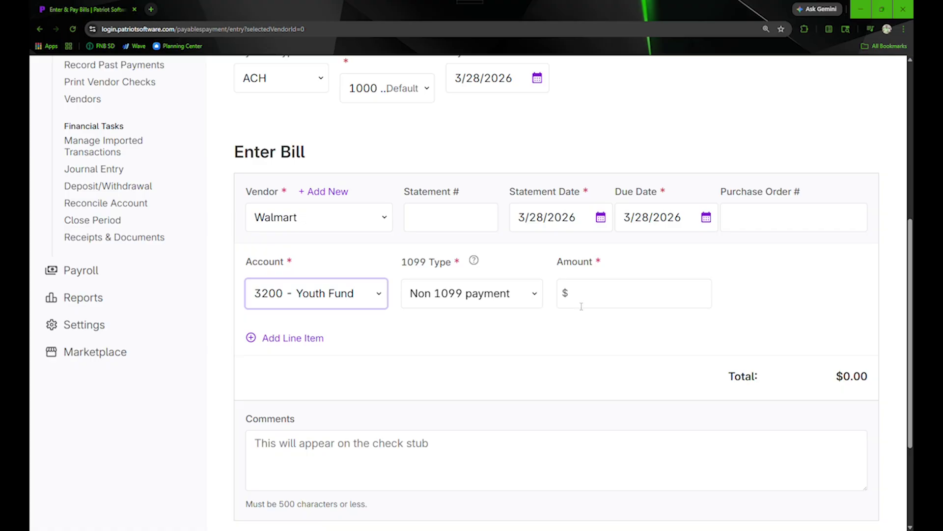
Enter an amount of $50 for the Youth Fund bill and add the comment "Youth group supplies".
{"action": "left_click", "coordinate": [583, 304]}
{"action": "type", "text": "50"}
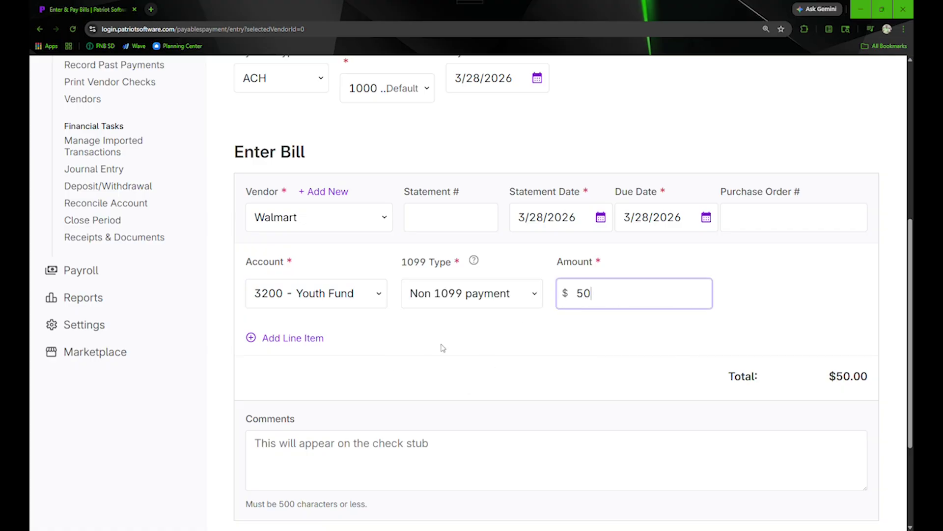
{"action": "left_click", "coordinate": [315, 444]}
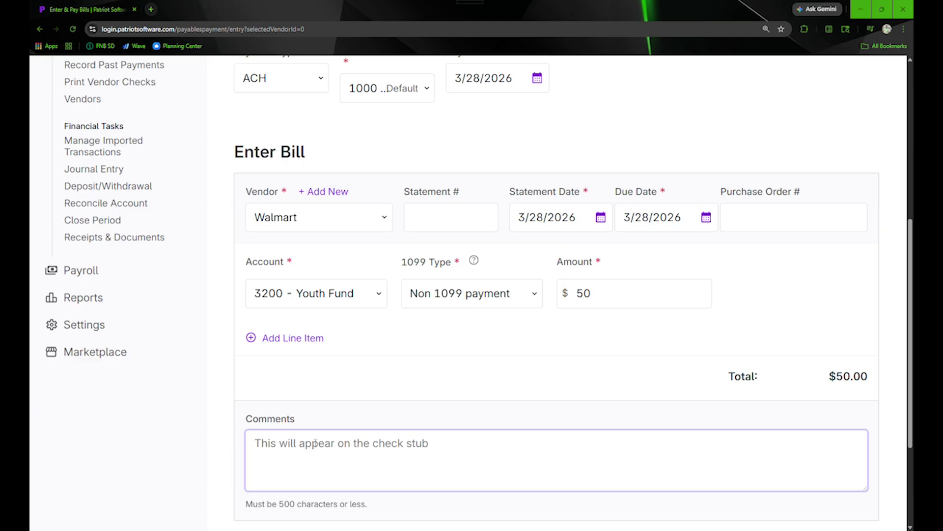
{"action": "type", "text": "Youth"}
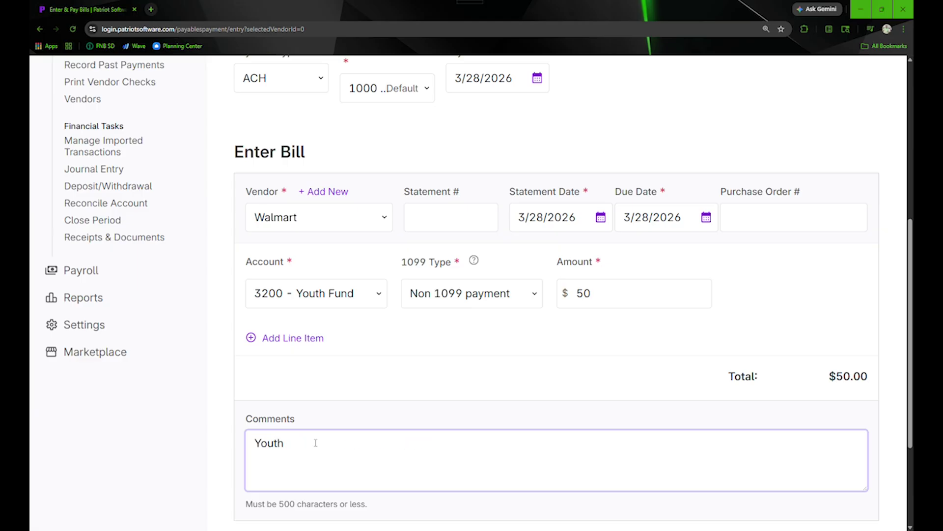
{"action": "type", "text": " group supplies"}
Change the payment type to Debit Card and check the completed payment and bill details.
{"action": "scroll", "coordinate": [346, 351], "scroll_direction": "down", "scroll_amount": 3}
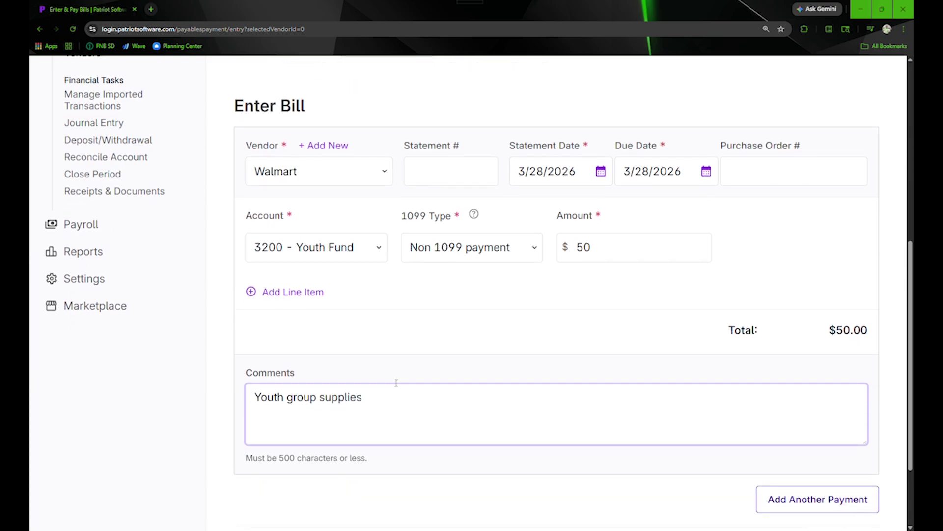
{"action": "scroll", "coordinate": [598, 242], "scroll_direction": "up", "scroll_amount": 4}
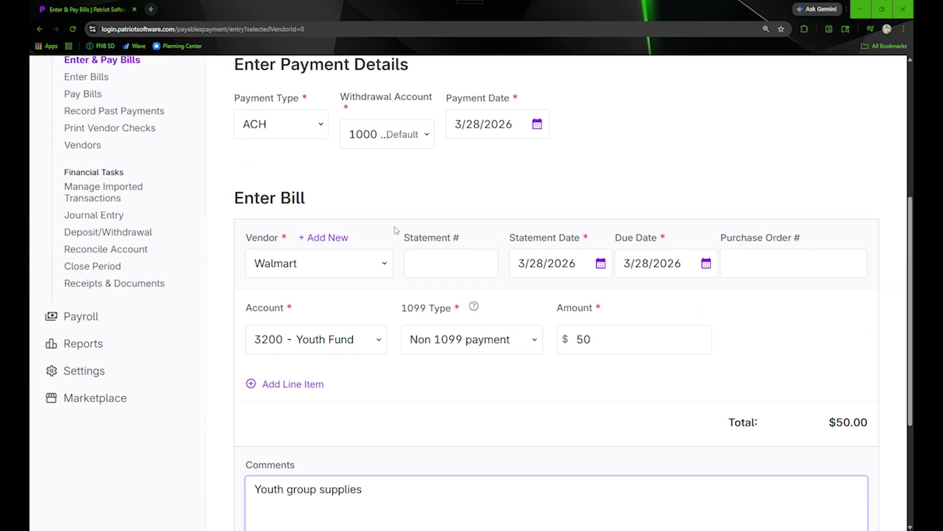
{"action": "left_click", "coordinate": [317, 126]}
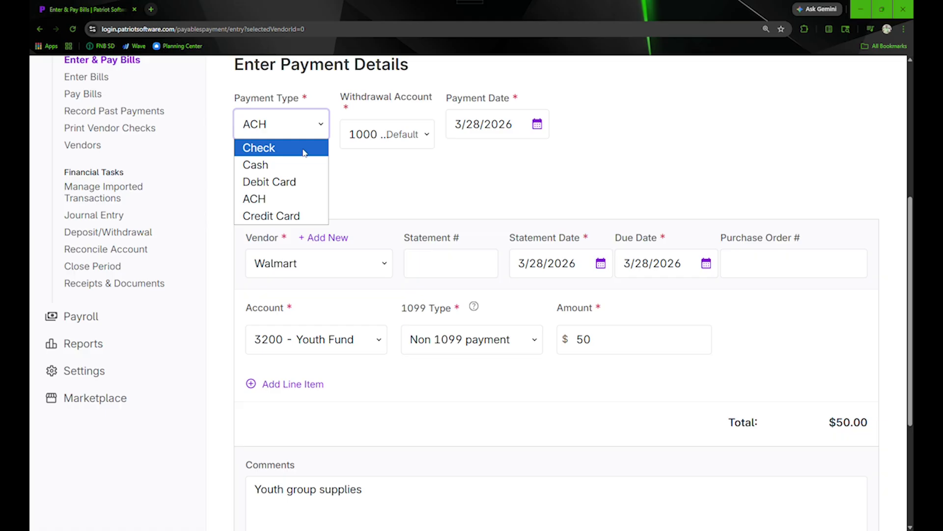
{"action": "left_click", "coordinate": [294, 181]}
{"action": "scroll", "coordinate": [421, 217], "scroll_direction": "down", "scroll_amount": 4}
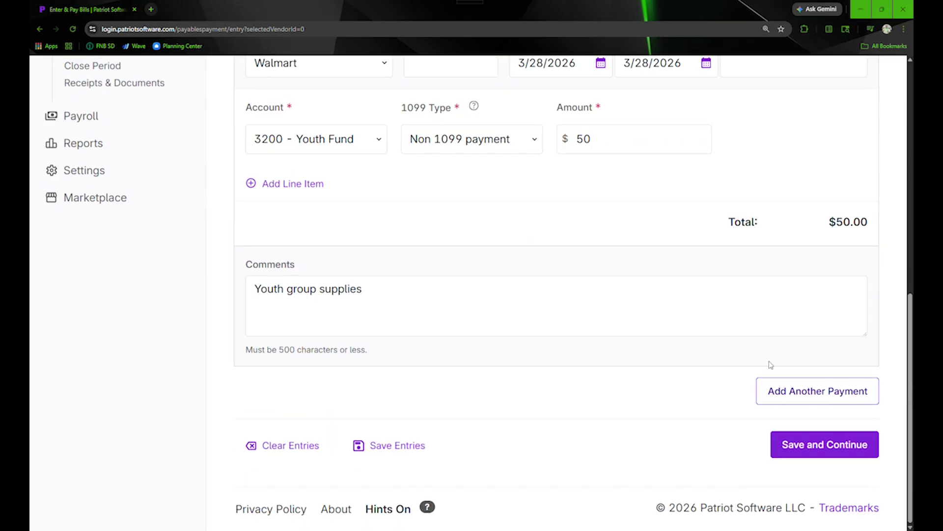
{"action": "scroll", "coordinate": [541, 334], "scroll_direction": "up", "scroll_amount": 7}
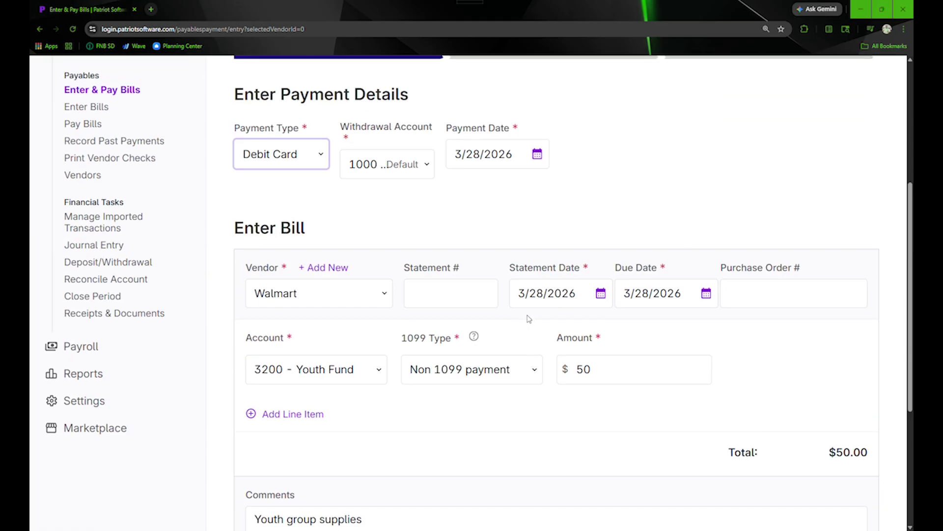
Add another payment to the entry and choose Walmart as its vendor.
{"action": "scroll", "coordinate": [526, 322], "scroll_direction": "down", "scroll_amount": 5}
{"action": "scroll", "coordinate": [529, 334], "scroll_direction": "down", "scroll_amount": 1}
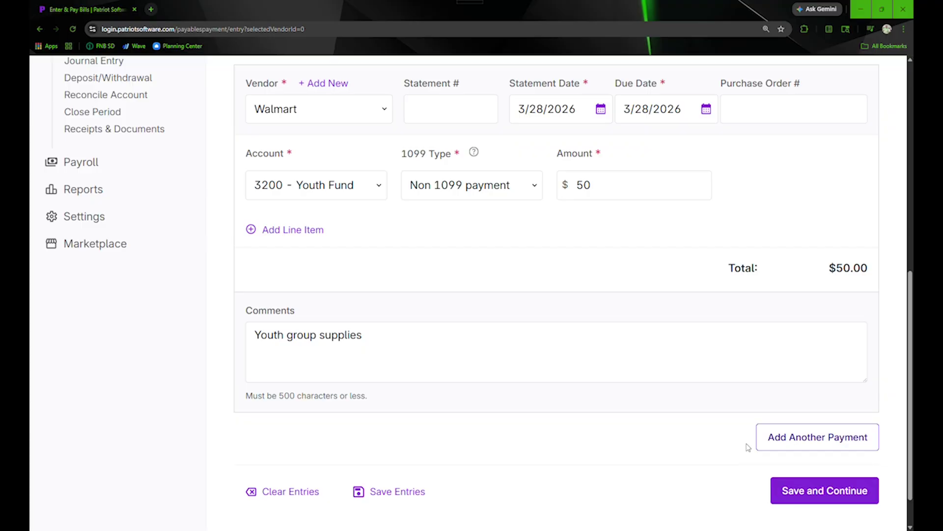
{"action": "left_click", "coordinate": [779, 444]}
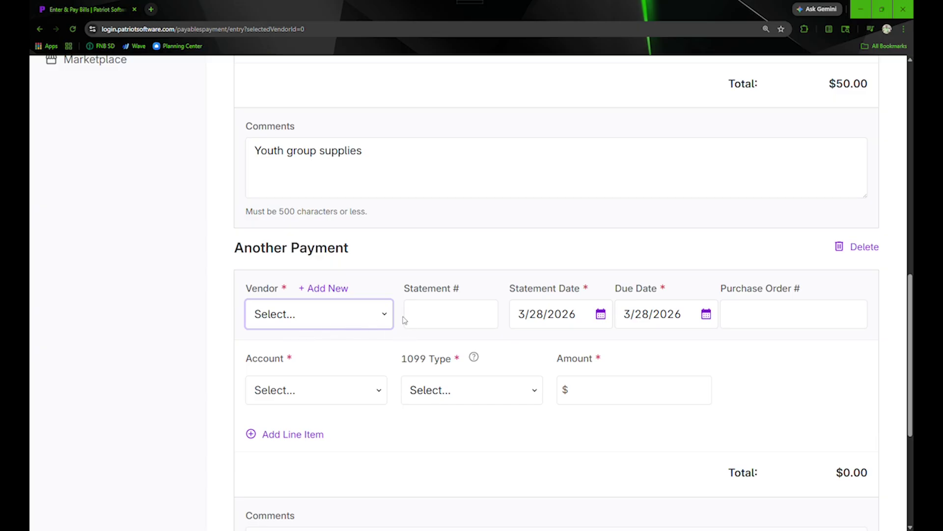
{"action": "left_click", "coordinate": [380, 317]}
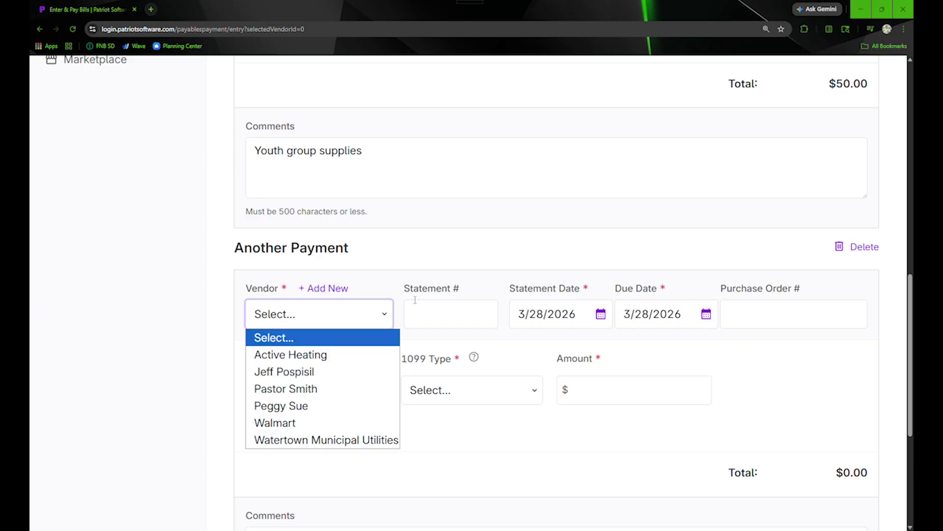
{"action": "left_click", "coordinate": [307, 422]}
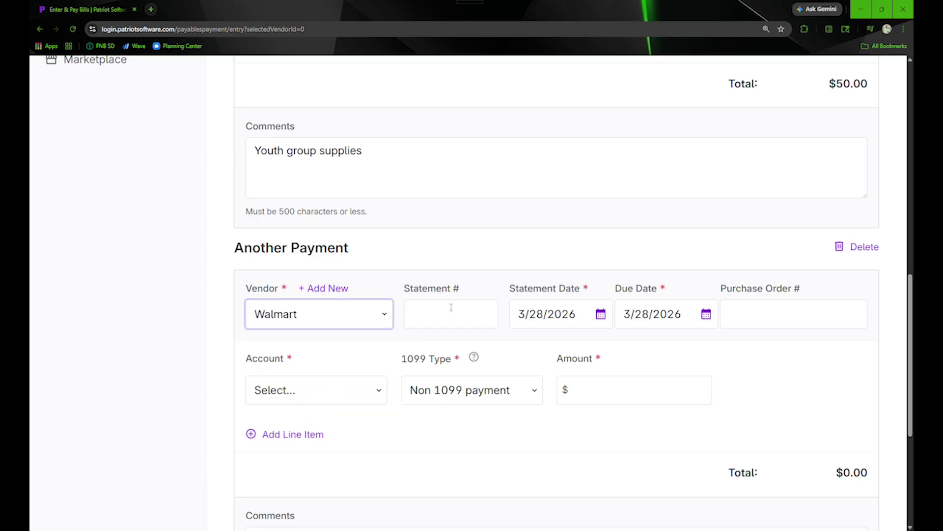
Assign the second Walmart payment to the account 6020 - Office Equipment/Software.
{"action": "left_click", "coordinate": [347, 398]}
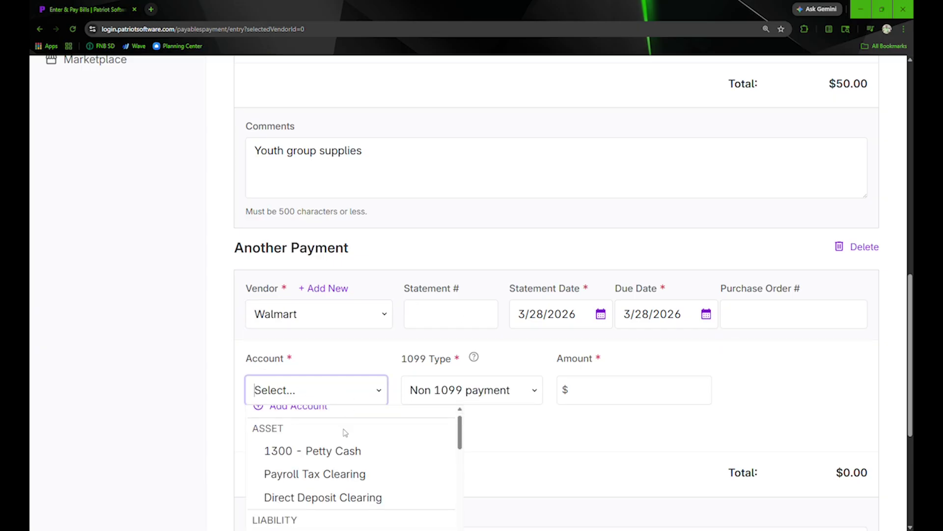
{"action": "scroll", "coordinate": [388, 430], "scroll_direction": "down", "scroll_amount": 5}
{"action": "key", "text": "Down"}
{"action": "key", "text": "Down"}
{"action": "key", "text": "Down"}
{"action": "key", "text": "Down"}
{"action": "key", "text": "Down"}
{"action": "key", "text": "Down"}
{"action": "key", "text": "Down"}
{"action": "key", "text": "Down"}
{"action": "key", "text": "Down"}
{"action": "key", "text": "Down"}
{"action": "key", "text": "Down"}
{"action": "key", "text": "Down"}
{"action": "key", "text": "Down"}
{"action": "key", "text": "Down"}
{"action": "key", "text": "Down"}
{"action": "key", "text": "Down"}
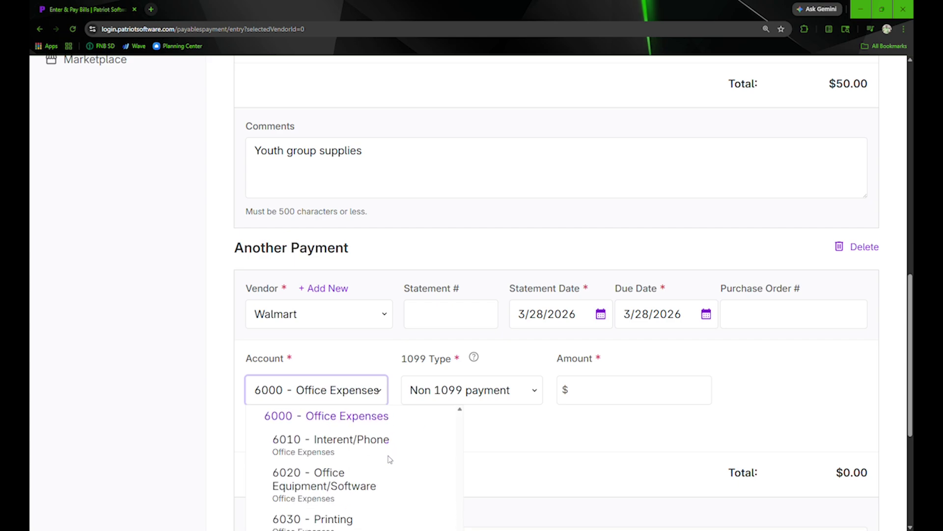
{"action": "key", "text": "Down"}
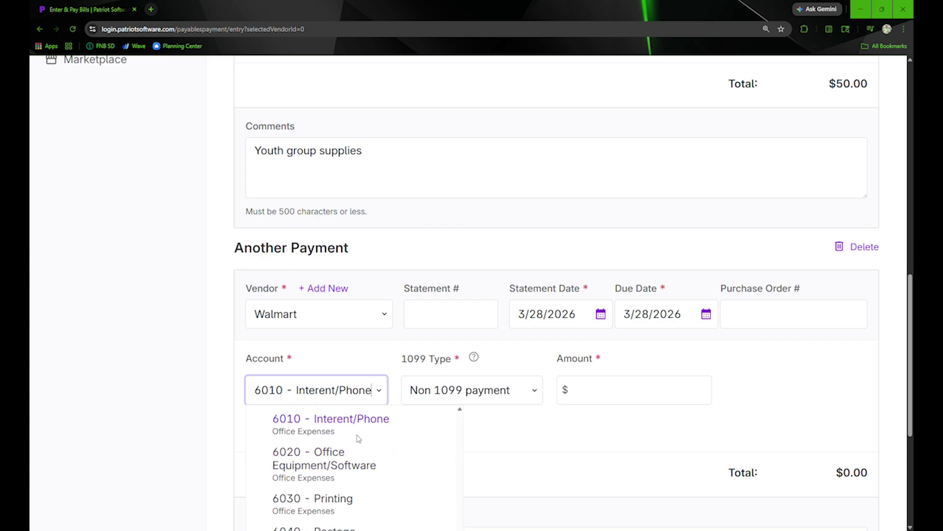
{"action": "left_click", "coordinate": [335, 468]}
{"action": "scroll", "coordinate": [344, 435], "scroll_direction": "down", "scroll_amount": 2}
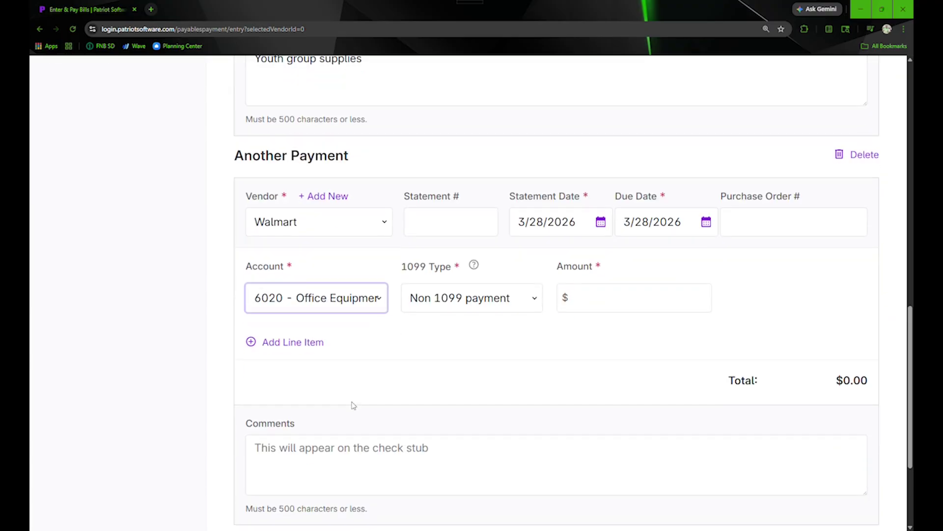
Browse the other office expense accounts for the second payment and reselect 6020 - Office Equipment/Software.
{"action": "left_click", "coordinate": [376, 298]}
{"action": "scroll", "coordinate": [346, 393], "scroll_direction": "up", "scroll_amount": 2}
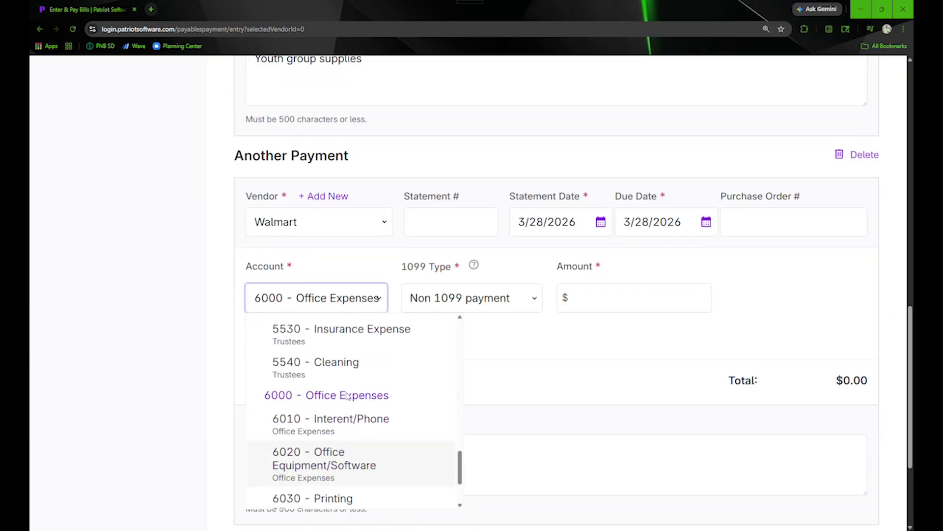
{"action": "scroll", "coordinate": [346, 400], "scroll_direction": "down", "scroll_amount": 2}
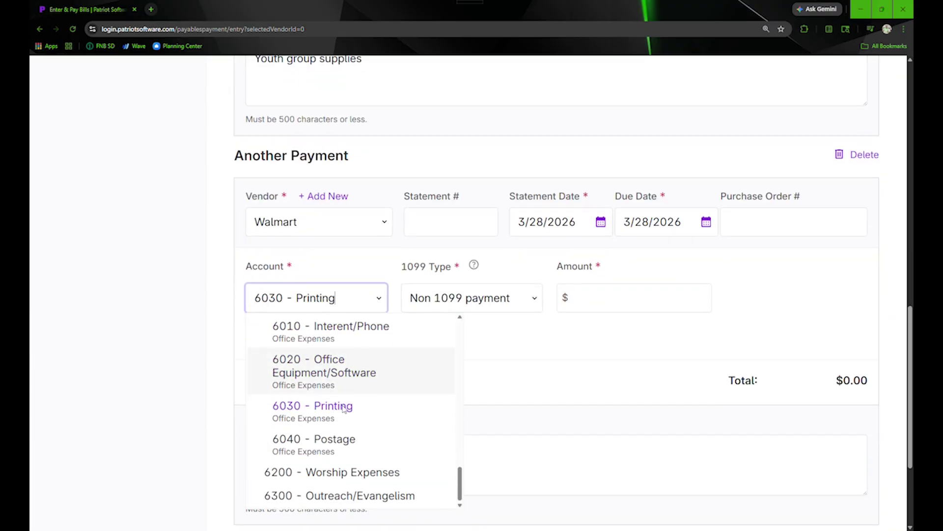
{"action": "scroll", "coordinate": [344, 403], "scroll_direction": "up", "scroll_amount": 1}
{"action": "left_click", "coordinate": [330, 417]}
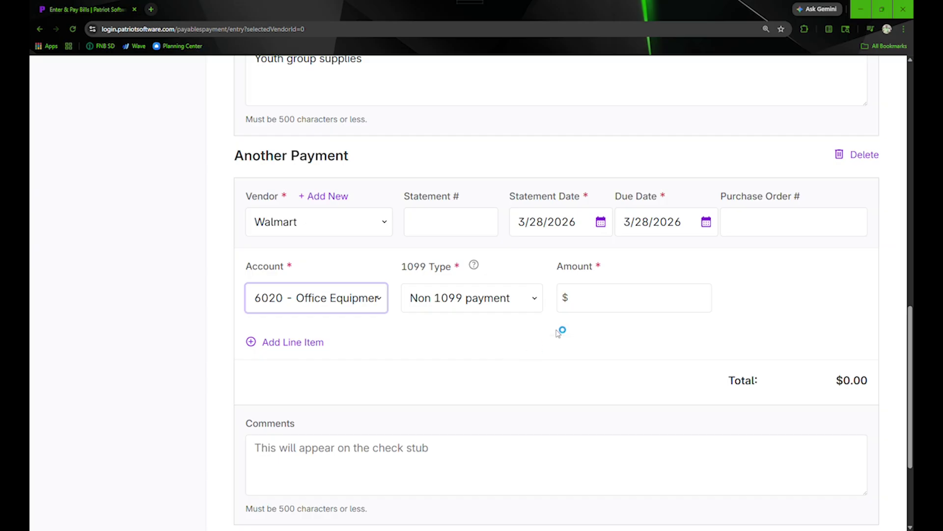
Enter an amount of $25.69 for the second payment and add the comment "Office supplies".
{"action": "left_click", "coordinate": [583, 301]}
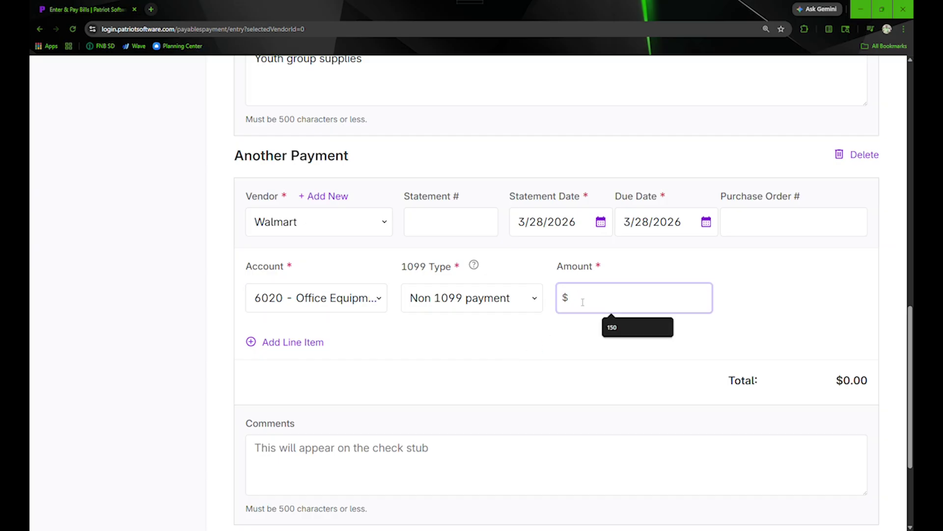
{"action": "type", "text": "25.69"}
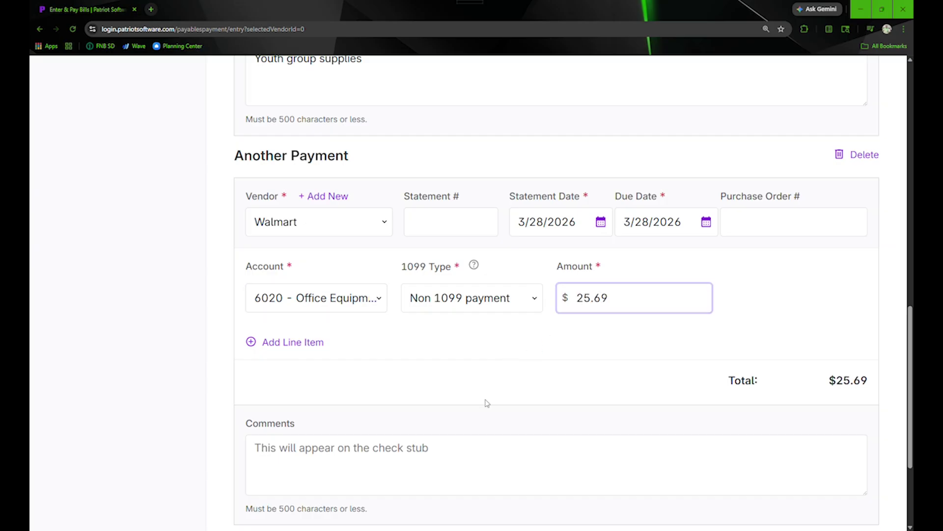
{"action": "left_click", "coordinate": [336, 457]}
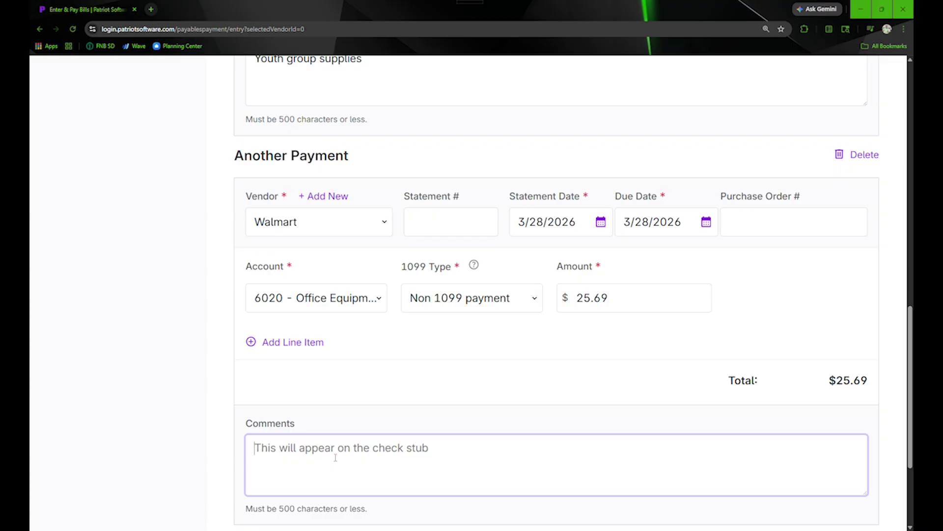
{"action": "type", "text": "Office supplies"}
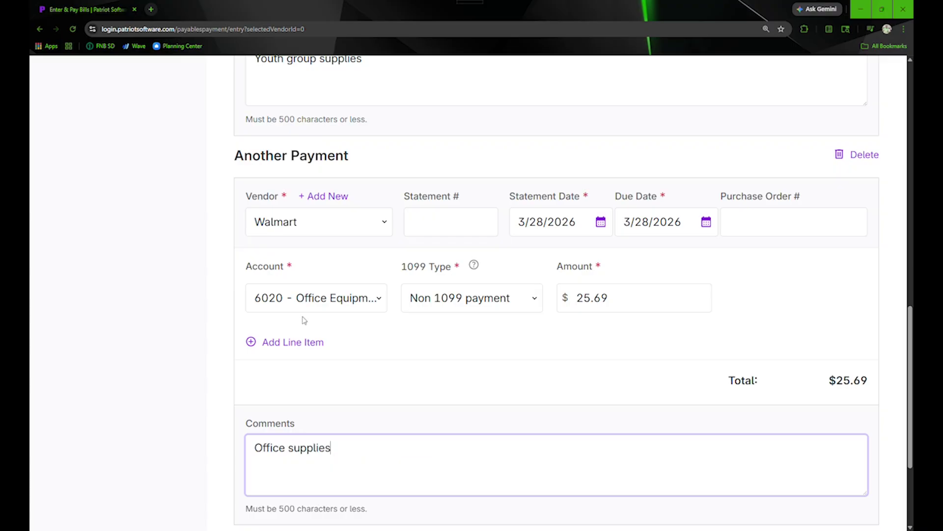
{"action": "scroll", "coordinate": [304, 320], "scroll_direction": "down", "scroll_amount": 3}
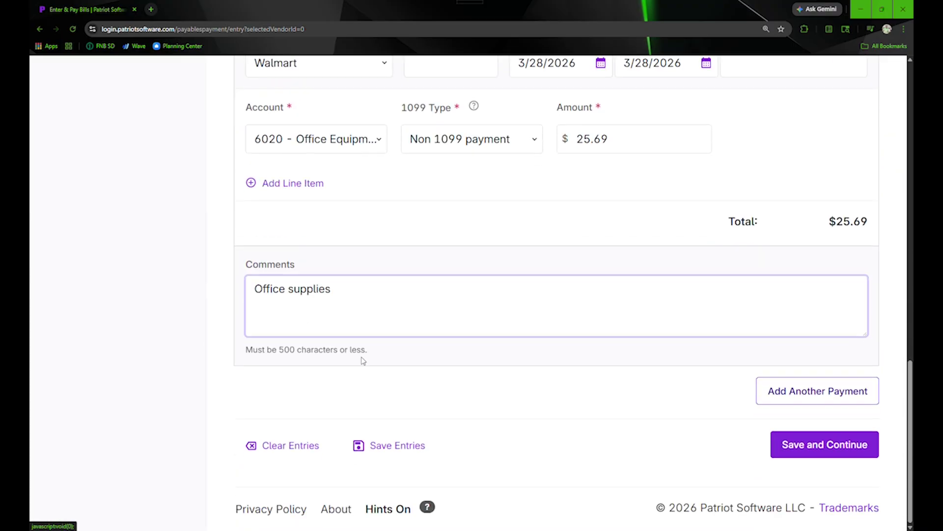
Save the two Walmart debit card payments and approve them for payment.
{"action": "left_click", "coordinate": [809, 451]}
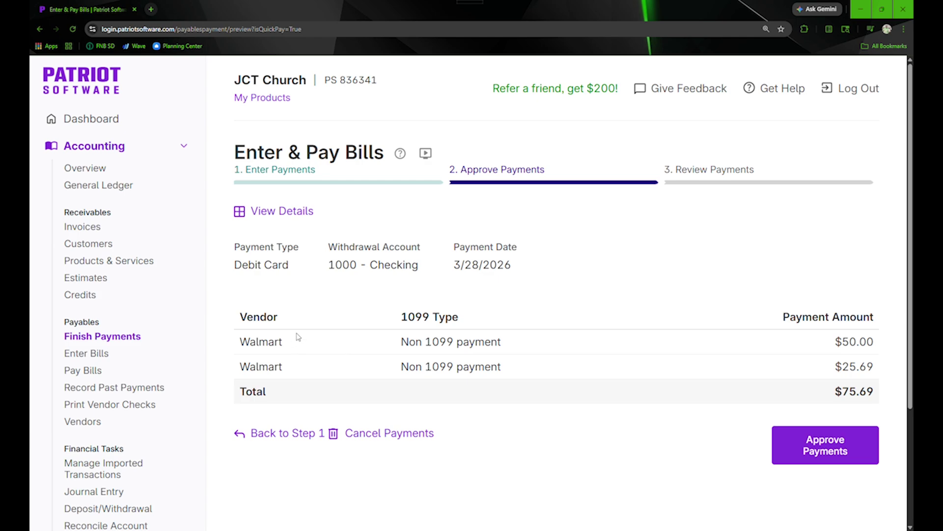
{"action": "scroll", "coordinate": [347, 313], "scroll_direction": "down", "scroll_amount": 1}
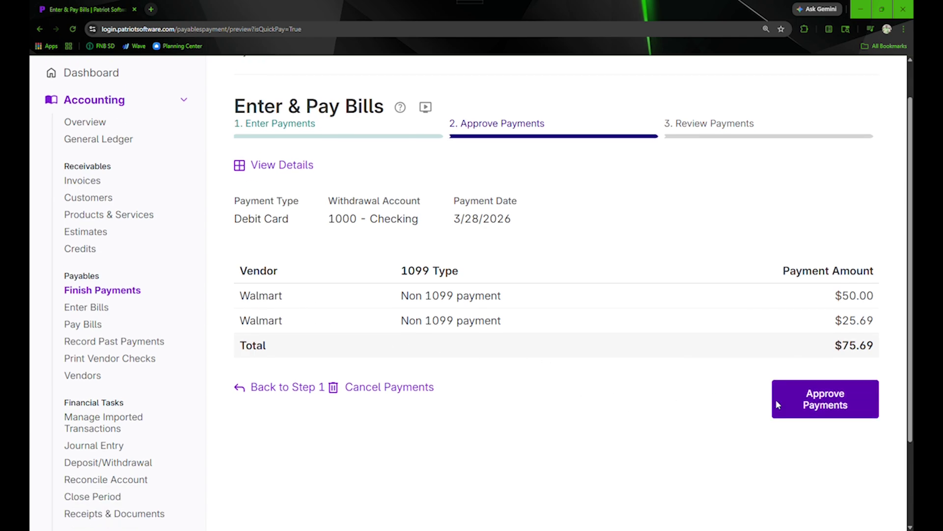
{"action": "left_click", "coordinate": [813, 406]}
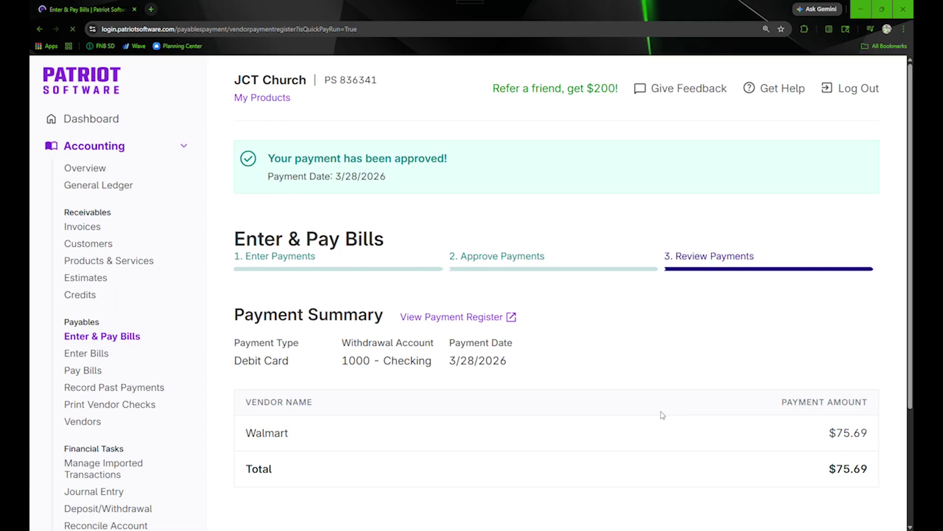
Review the payment summary of the approved Walmart payments, including payment type, withdrawal account and date.
{"action": "scroll", "coordinate": [612, 354], "scroll_direction": "down", "scroll_amount": 3}
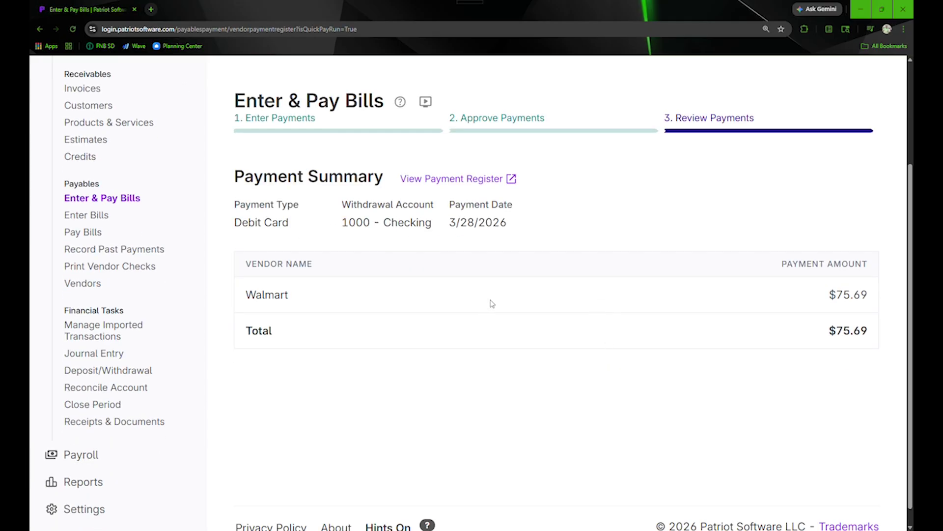
{"action": "scroll", "coordinate": [554, 280], "scroll_direction": "down", "scroll_amount": 1}
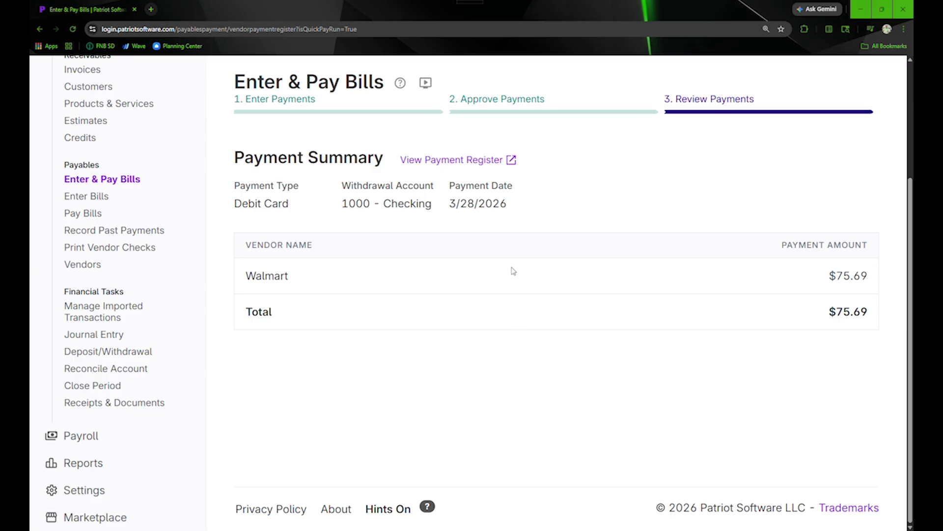
{"action": "scroll", "coordinate": [490, 325], "scroll_direction": "up", "scroll_amount": 2}
{"action": "scroll", "coordinate": [485, 324], "scroll_direction": "down", "scroll_amount": 2}
{"action": "scroll", "coordinate": [385, 310], "scroll_direction": "up", "scroll_amount": 2}
{"action": "scroll", "coordinate": [389, 316], "scroll_direction": "down", "scroll_amount": 2}
{"action": "scroll", "coordinate": [540, 363], "scroll_direction": "up", "scroll_amount": 2}
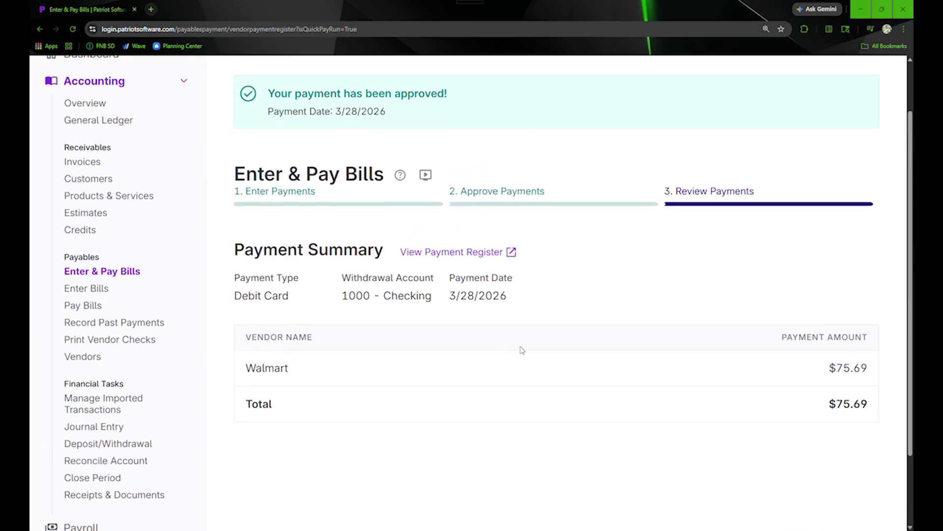
{"action": "scroll", "coordinate": [519, 350], "scroll_direction": "down", "scroll_amount": 1}
{"action": "scroll", "coordinate": [518, 347], "scroll_direction": "down", "scroll_amount": 1}
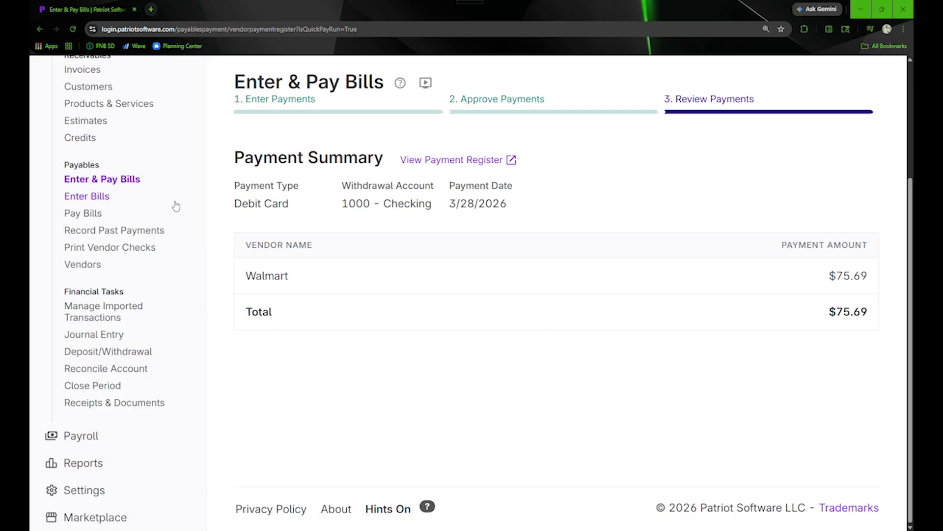
Start a new Enter & Pay Bills entry and decline the offer to add a signature to checks.
{"action": "left_click", "coordinate": [127, 179]}
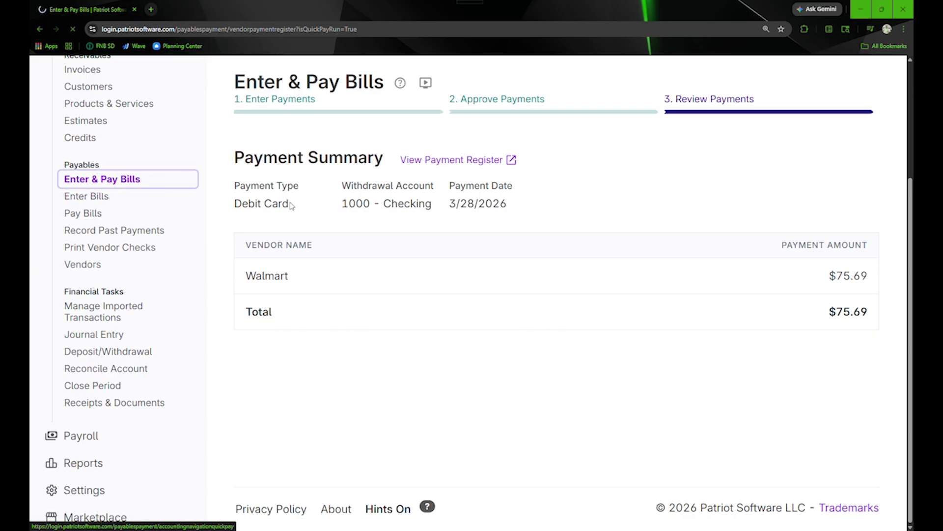
{"action": "scroll", "coordinate": [369, 251], "scroll_direction": "down", "scroll_amount": 2}
{"action": "scroll", "coordinate": [369, 252], "scroll_direction": "up", "scroll_amount": 1}
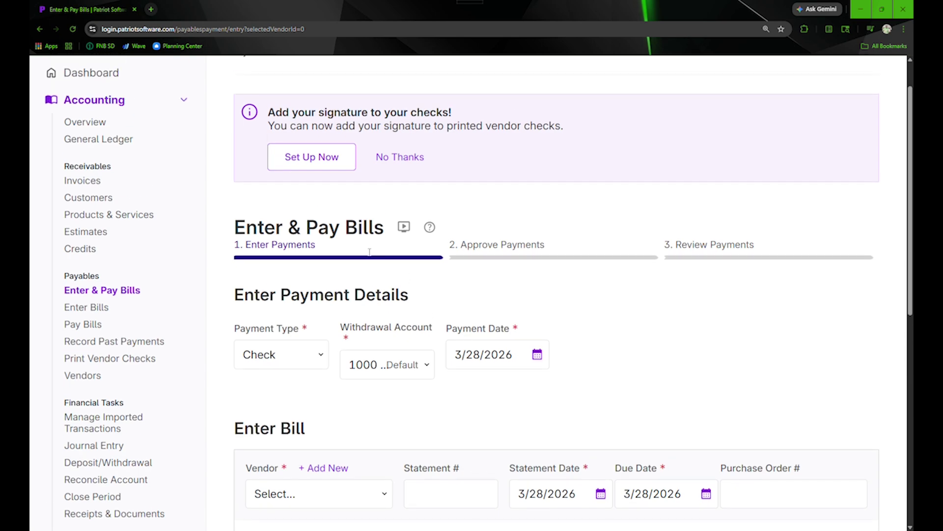
{"action": "scroll", "coordinate": [370, 252], "scroll_direction": "down", "scroll_amount": 1}
{"action": "scroll", "coordinate": [369, 252], "scroll_direction": "up", "scroll_amount": 1}
{"action": "left_click", "coordinate": [399, 157]}
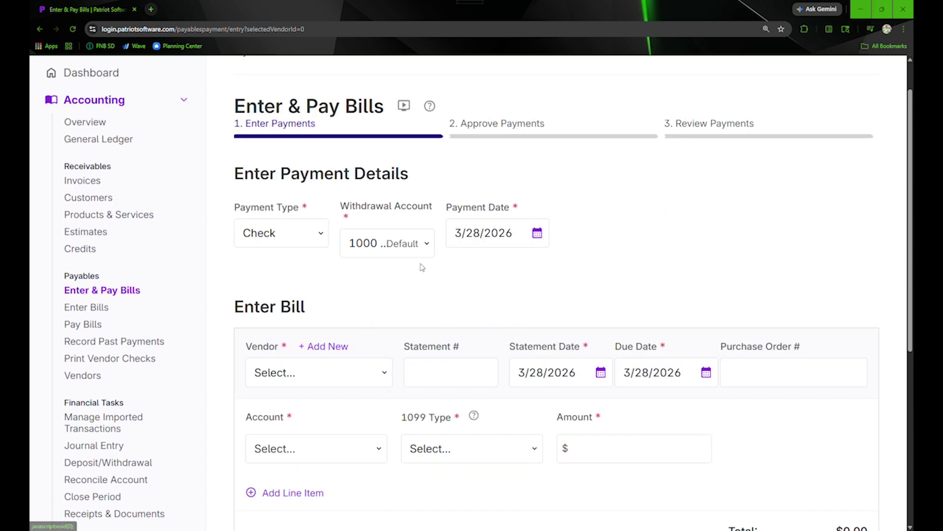
Choose the pastor as the vendor for the new check payment.
{"action": "scroll", "coordinate": [419, 267], "scroll_direction": "down", "scroll_amount": 2}
{"action": "scroll", "coordinate": [315, 275], "scroll_direction": "up", "scroll_amount": 2}
{"action": "scroll", "coordinate": [417, 280], "scroll_direction": "down", "scroll_amount": 1}
{"action": "left_click", "coordinate": [337, 327]}
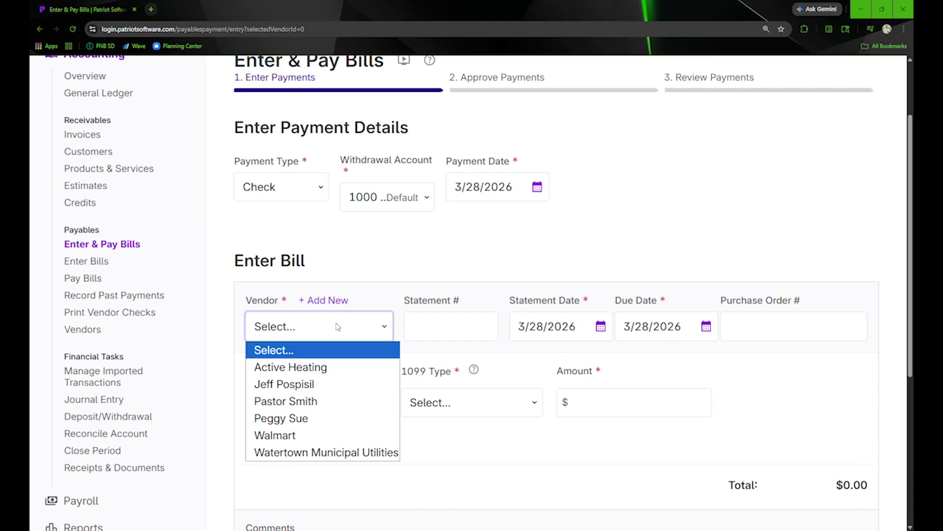
{"action": "left_click", "coordinate": [284, 401]}
{"action": "scroll", "coordinate": [430, 355], "scroll_direction": "down", "scroll_amount": 1}
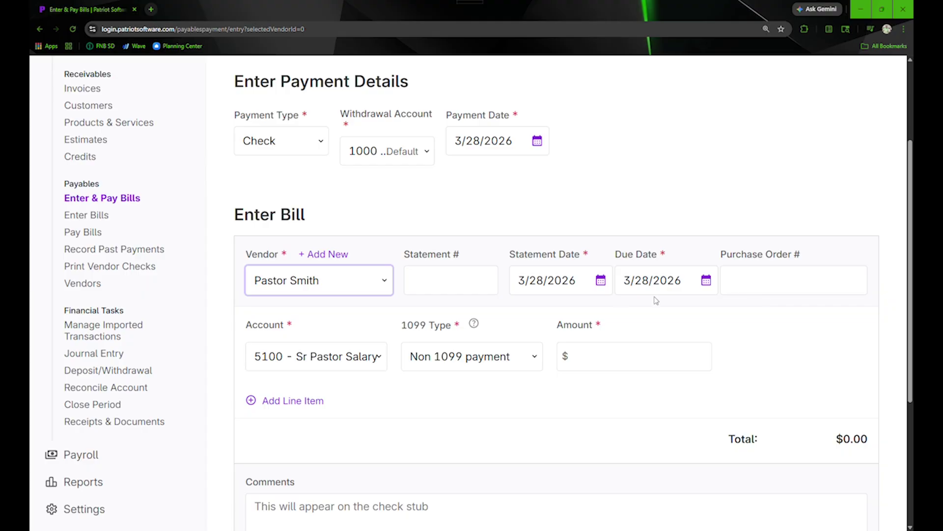
Enter an amount of $1500 for the pastor's salary payment and add the comment "pay check".
{"action": "left_click", "coordinate": [592, 356]}
{"action": "type", "text": "1500"}
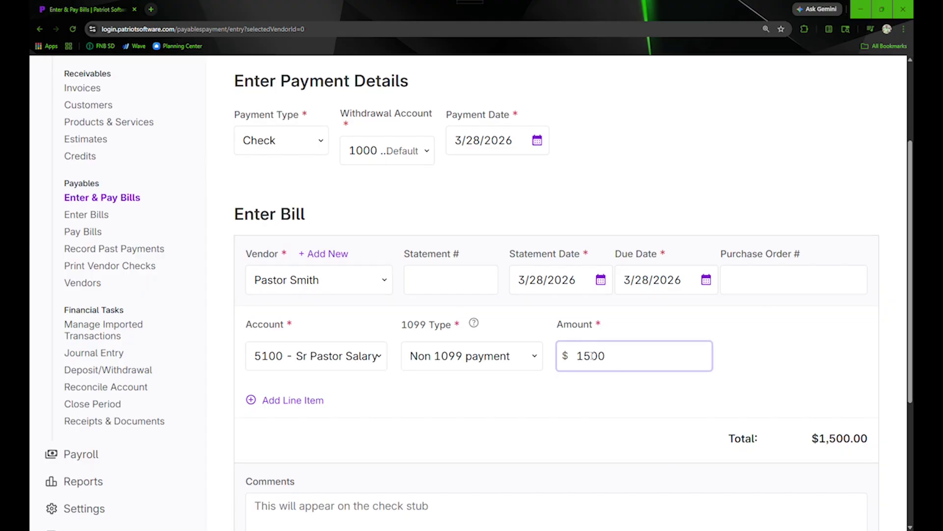
{"action": "scroll", "coordinate": [531, 368], "scroll_direction": "down", "scroll_amount": 3}
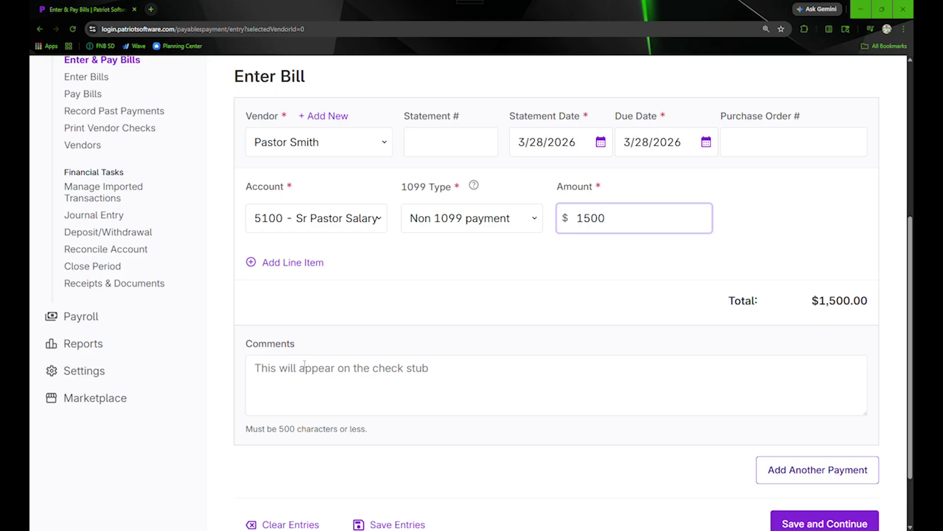
{"action": "left_click", "coordinate": [319, 367]}
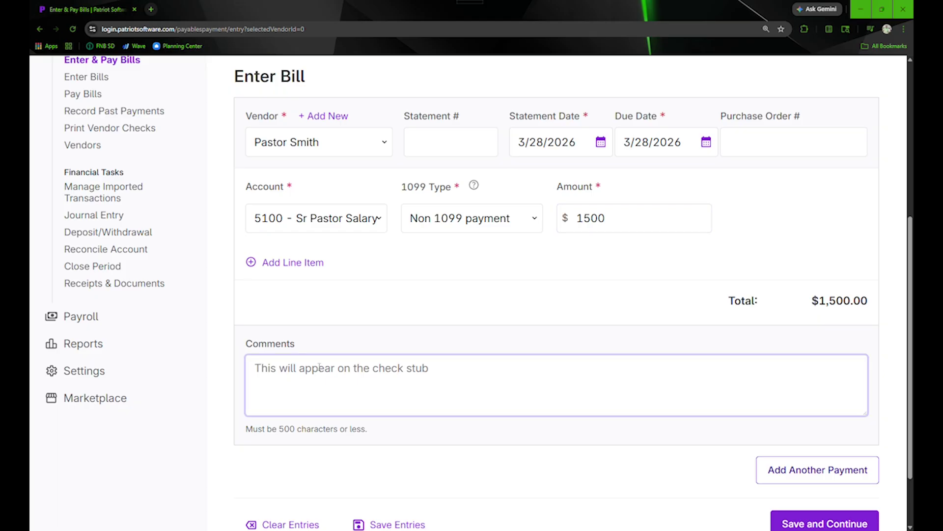
{"action": "type", "text": "pay check"}
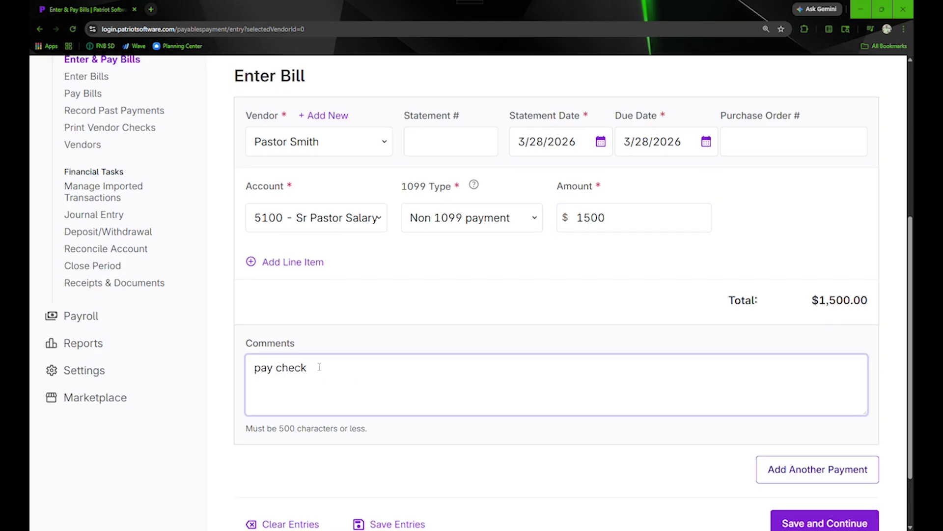
Add another payment to the entry and choose the secretary as its vendor.
{"action": "scroll", "coordinate": [611, 374], "scroll_direction": "down", "scroll_amount": 3}
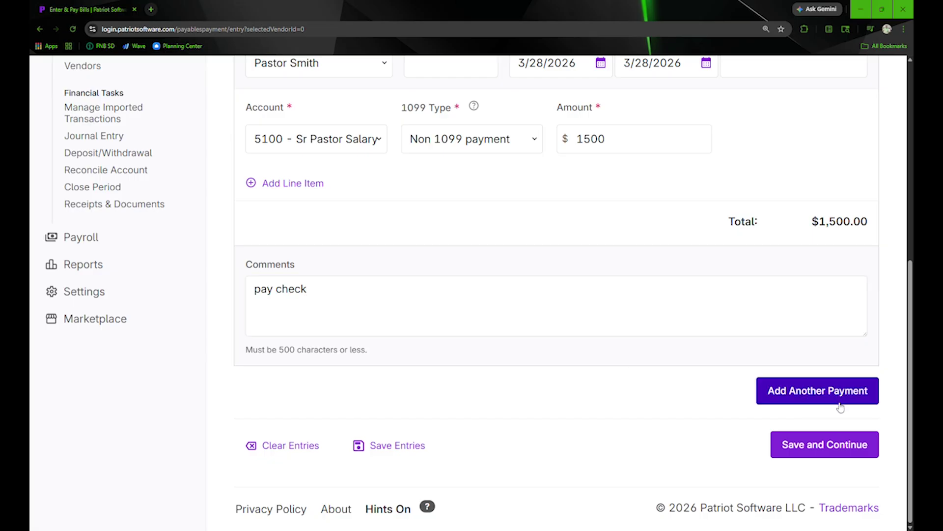
{"action": "left_click", "coordinate": [818, 390]}
{"action": "left_click", "coordinate": [321, 452]}
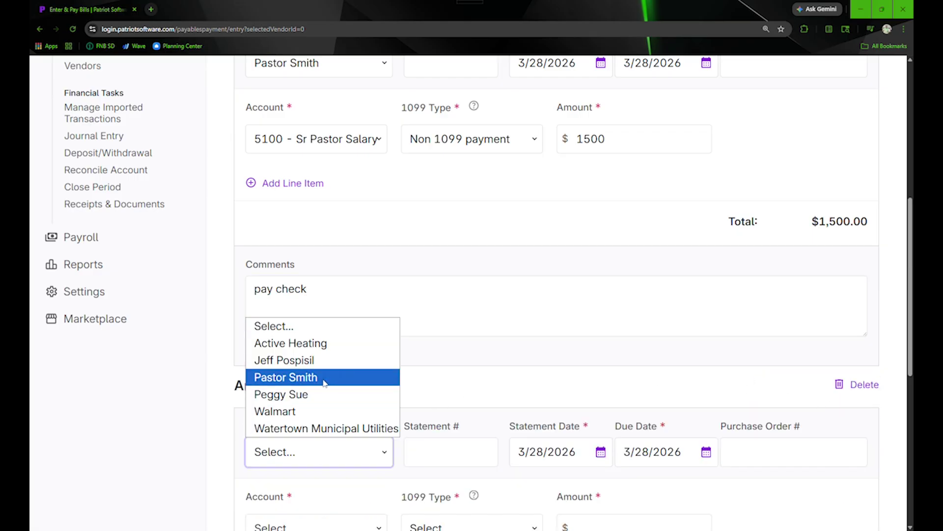
{"action": "left_click", "coordinate": [312, 403]}
Add two line items to the secretary's payment and assign the second line to account 5400 - Payroll Tax Expense.
{"action": "scroll", "coordinate": [437, 444], "scroll_direction": "down", "scroll_amount": 2}
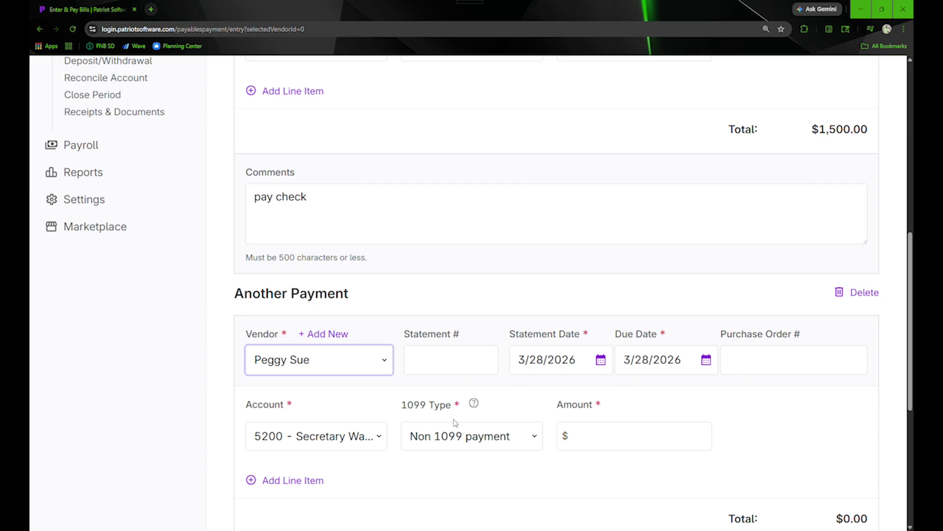
{"action": "scroll", "coordinate": [412, 429], "scroll_direction": "down", "scroll_amount": 1}
{"action": "scroll", "coordinate": [344, 417], "scroll_direction": "down", "scroll_amount": 1}
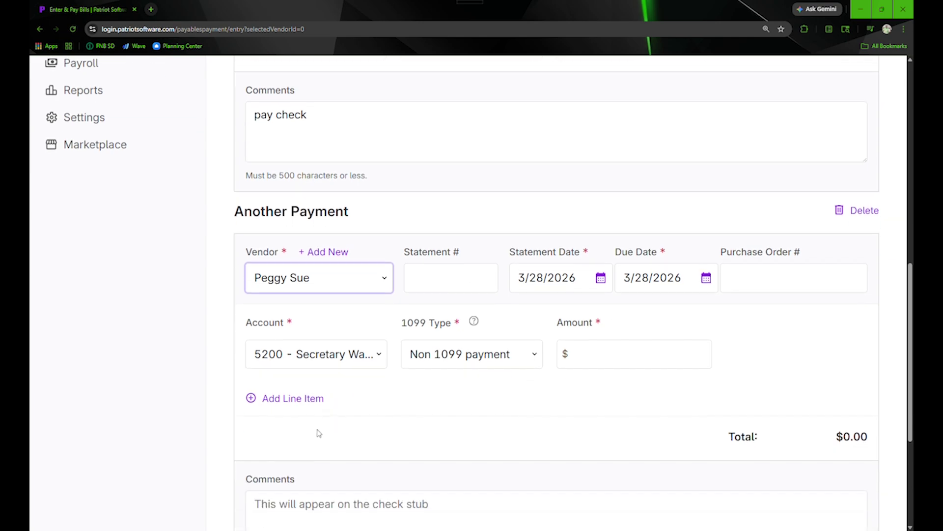
{"action": "left_click", "coordinate": [265, 388]}
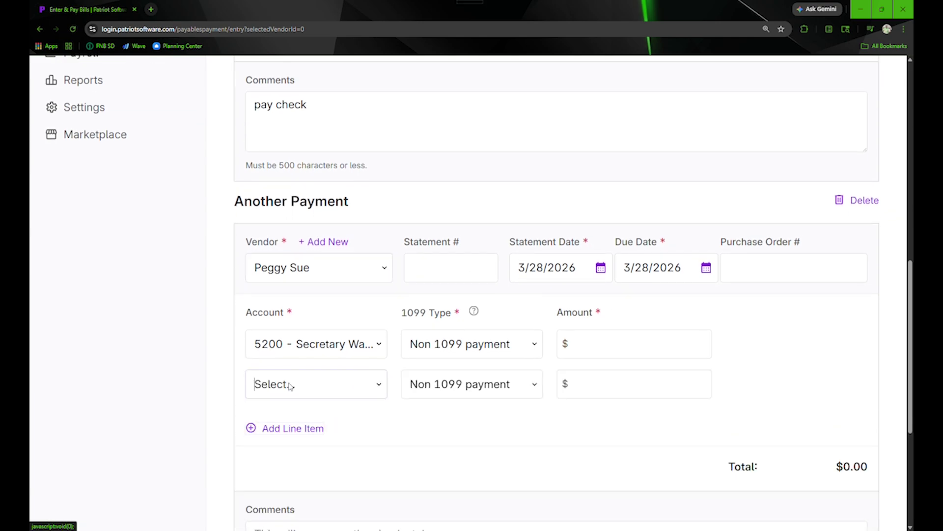
{"action": "left_click", "coordinate": [271, 431]}
{"action": "left_click", "coordinate": [309, 393]}
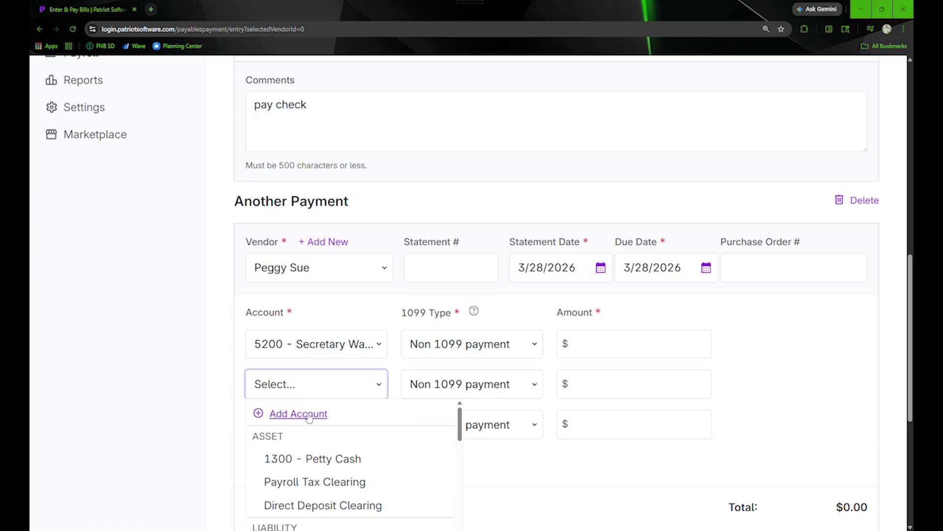
{"action": "scroll", "coordinate": [364, 496], "scroll_direction": "down", "scroll_amount": 2}
{"action": "scroll", "coordinate": [368, 479], "scroll_direction": "down", "scroll_amount": 5}
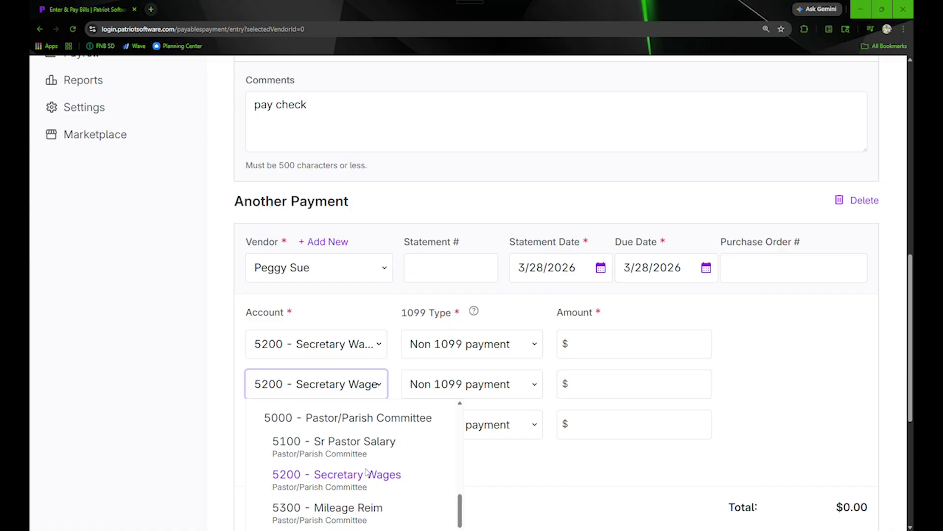
{"action": "scroll", "coordinate": [341, 498], "scroll_direction": "down", "scroll_amount": 1}
{"action": "left_click", "coordinate": [345, 496]}
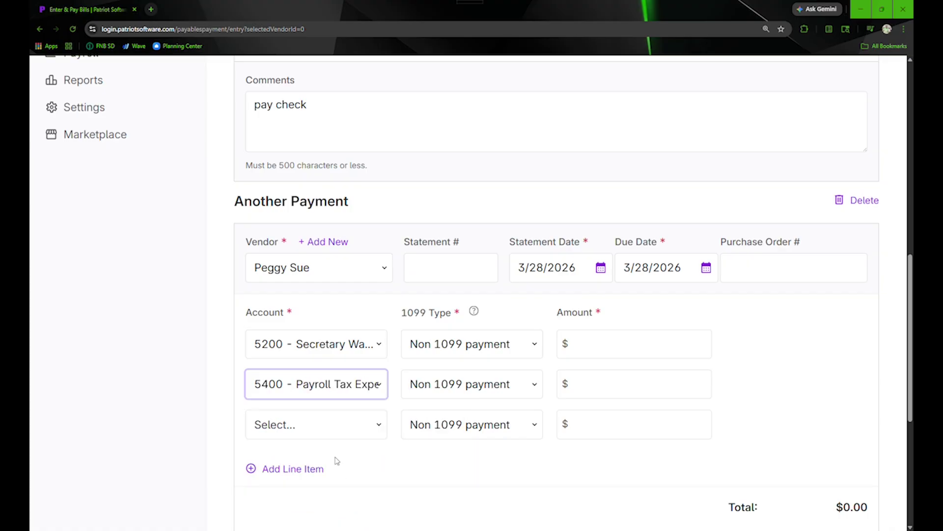
Assign the third line of the secretary's payment to account 2200 - Payroll Tax Liability.
{"action": "left_click", "coordinate": [322, 425]}
{"action": "scroll", "coordinate": [351, 470], "scroll_direction": "down", "scroll_amount": 1}
{"action": "scroll", "coordinate": [354, 472], "scroll_direction": "down", "scroll_amount": 2}
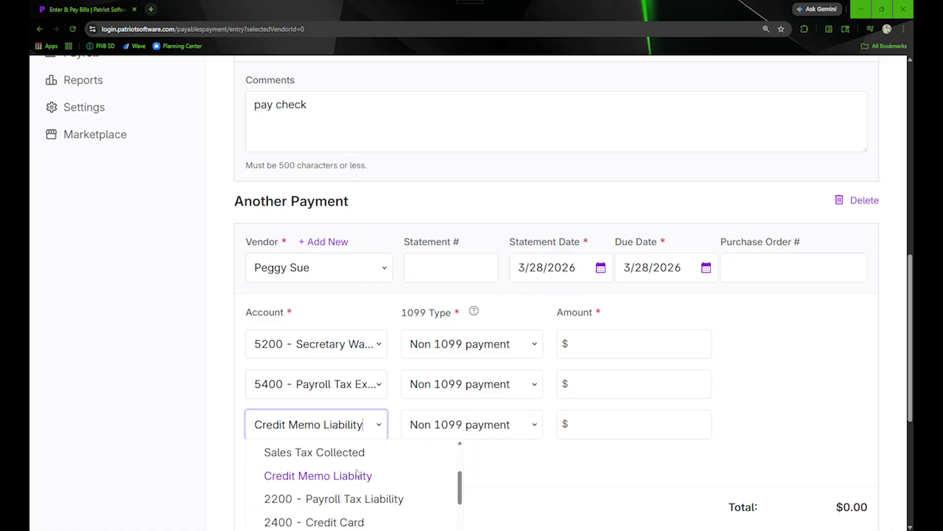
{"action": "left_click", "coordinate": [368, 501]}
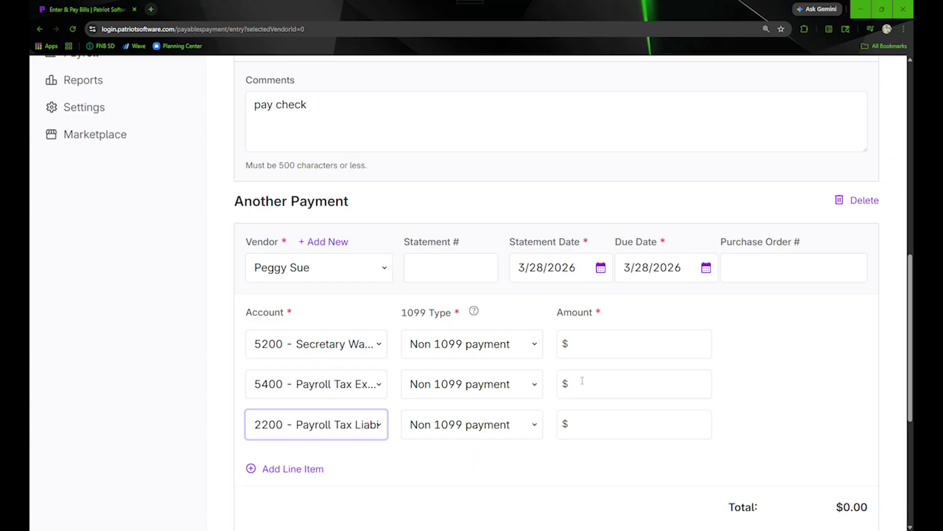
Enter line amounts of 100 for secretary wages, 7.65 for payroll tax expense and -15.3 for payroll tax liability.
{"action": "left_click", "coordinate": [622, 346]}
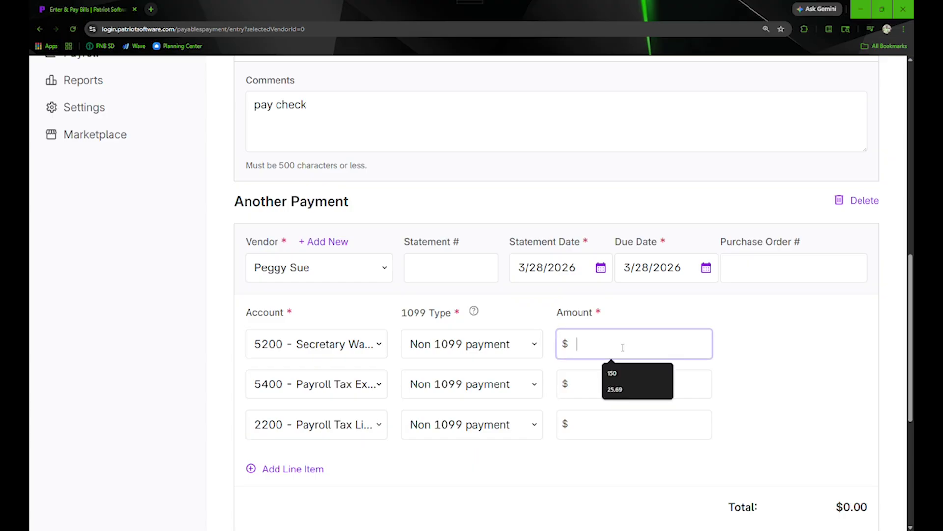
{"action": "type", "text": "100"}
{"action": "key", "text": "Tab"}
{"action": "key", "text": "Tab"}
{"action": "key", "text": "Tab"}
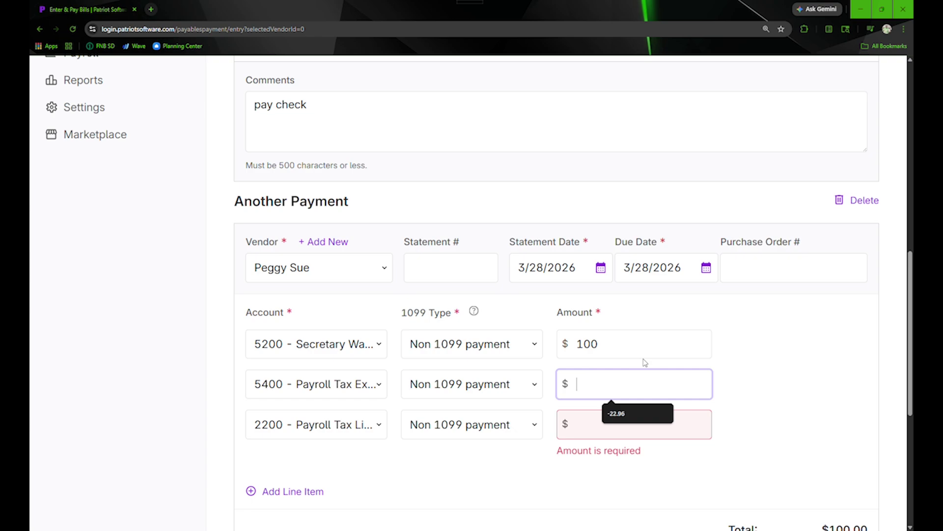
{"action": "type", "text": "7.65"}
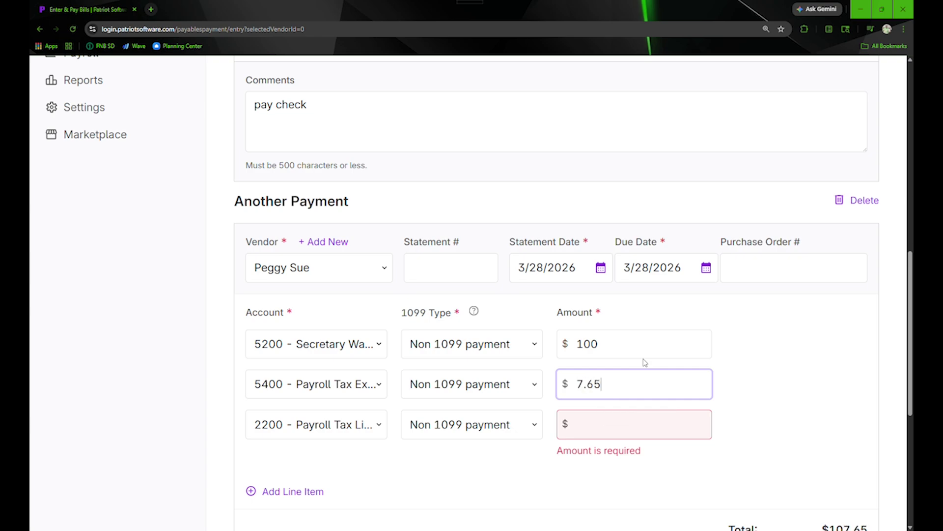
{"action": "key", "text": "Tab"}
{"action": "key", "text": "Tab"}
{"action": "key", "text": "Tab"}
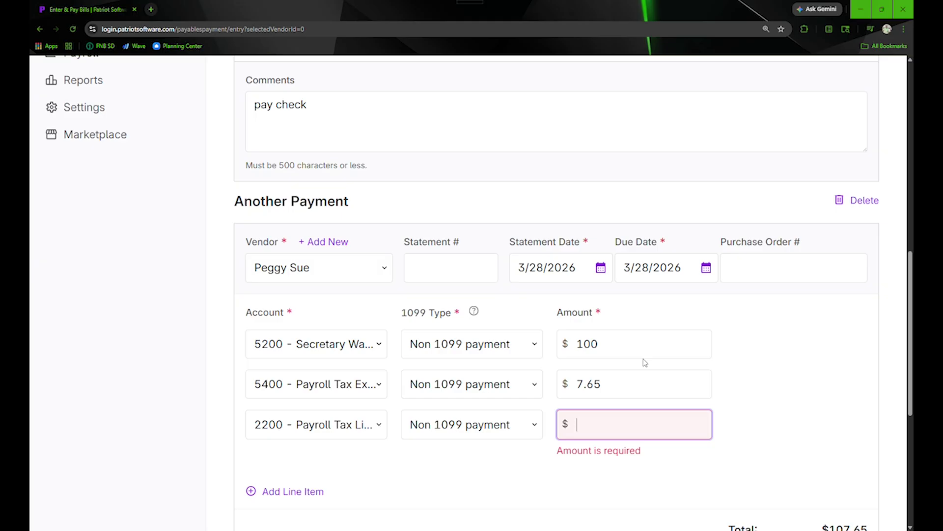
{"action": "type", "text": "-"}
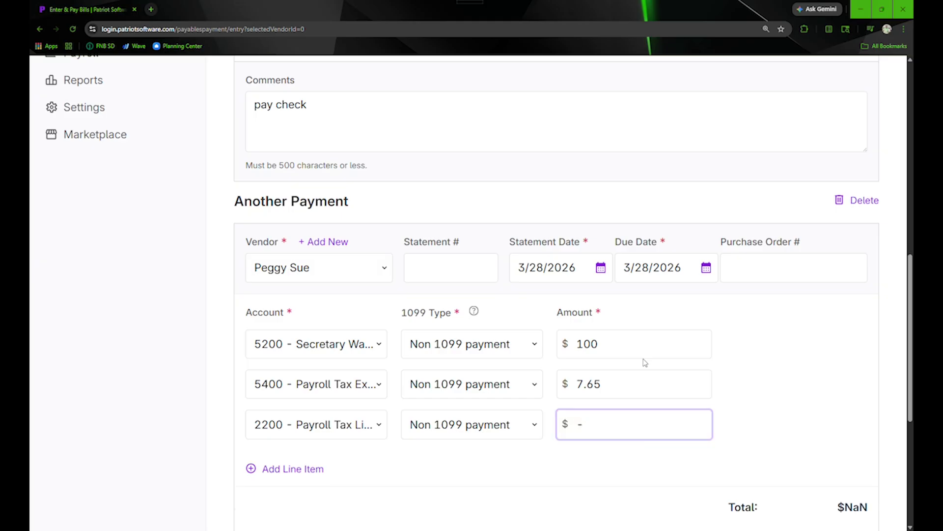
{"action": "type", "text": "15.3"}
{"action": "key", "text": "Tab"}
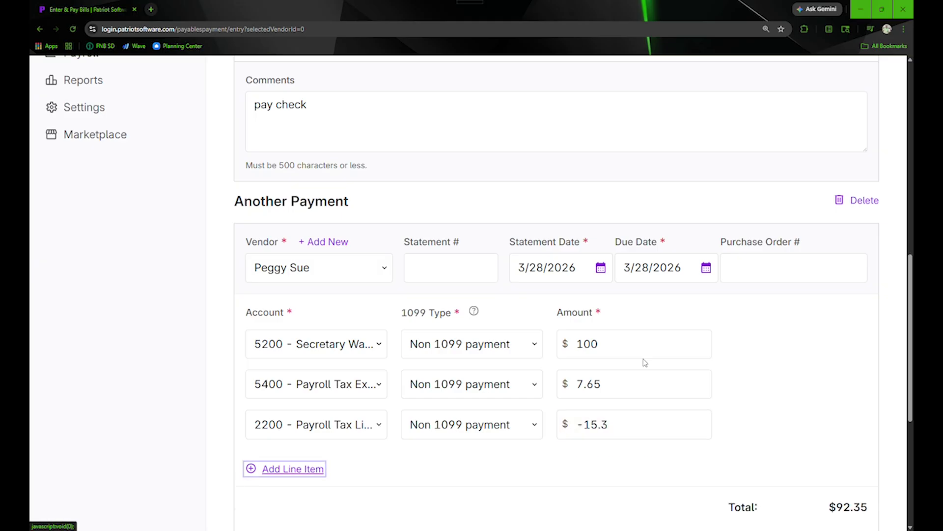
Add the comment "Paycheck" to the secretary's payment.
{"action": "scroll", "coordinate": [650, 367], "scroll_direction": "down", "scroll_amount": 1}
{"action": "scroll", "coordinate": [650, 368], "scroll_direction": "down", "scroll_amount": 2}
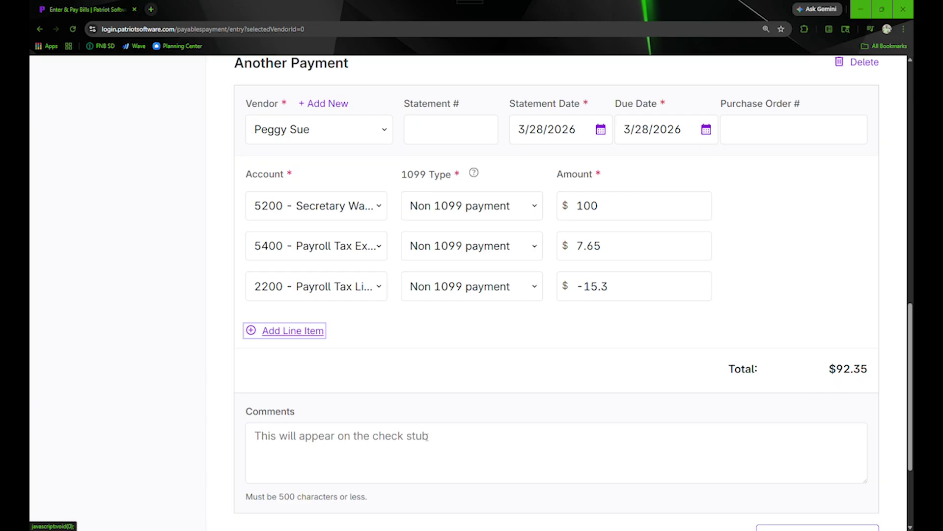
{"action": "key", "text": "Tab"}
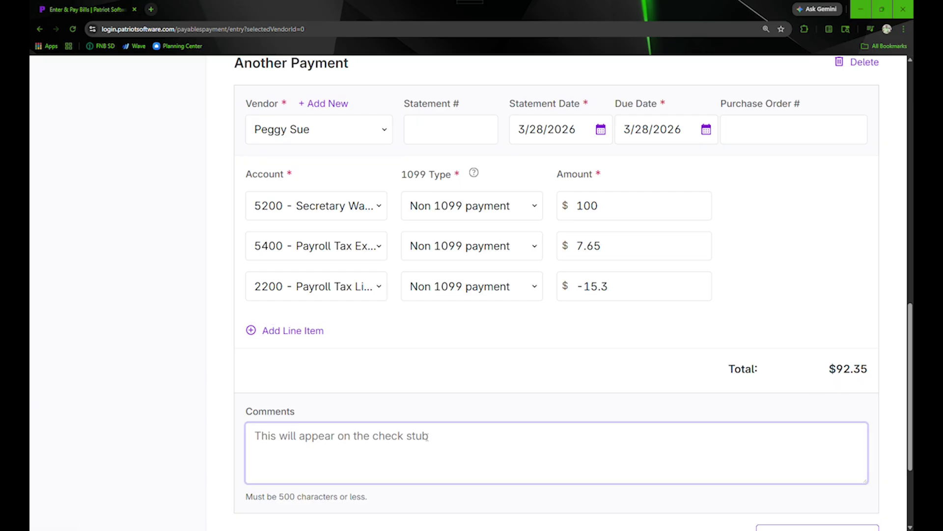
{"action": "type", "text": "Paycheck"}
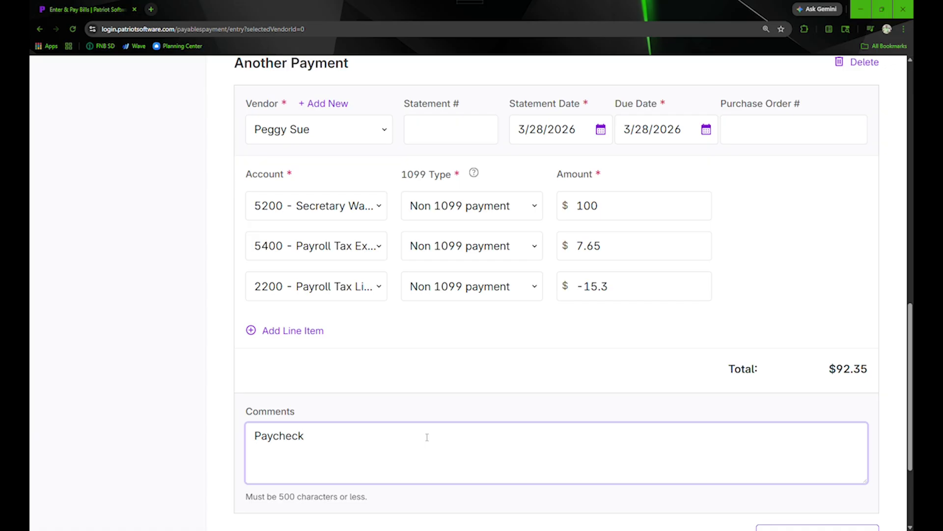
Save the entered pastor and secretary payments and approve the check payment run.
{"action": "scroll", "coordinate": [426, 436], "scroll_direction": "down", "scroll_amount": 2}
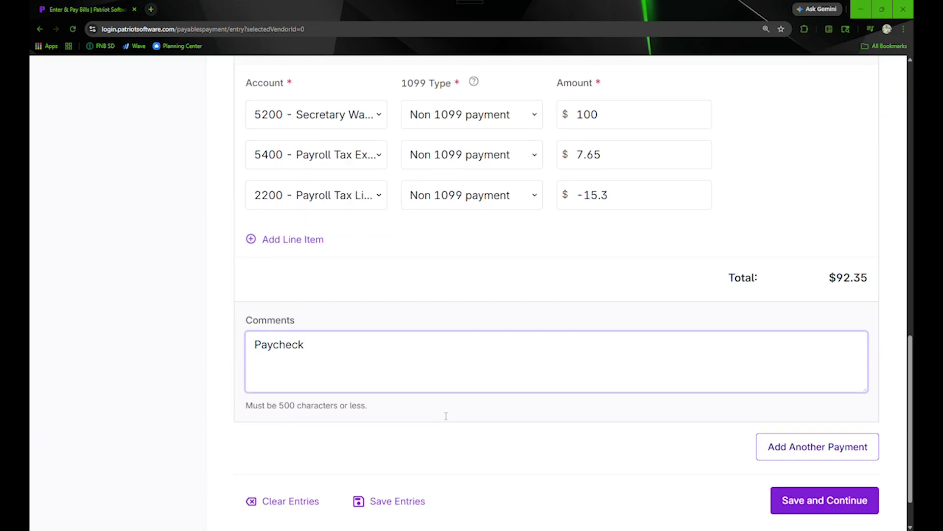
{"action": "left_click", "coordinate": [828, 496]}
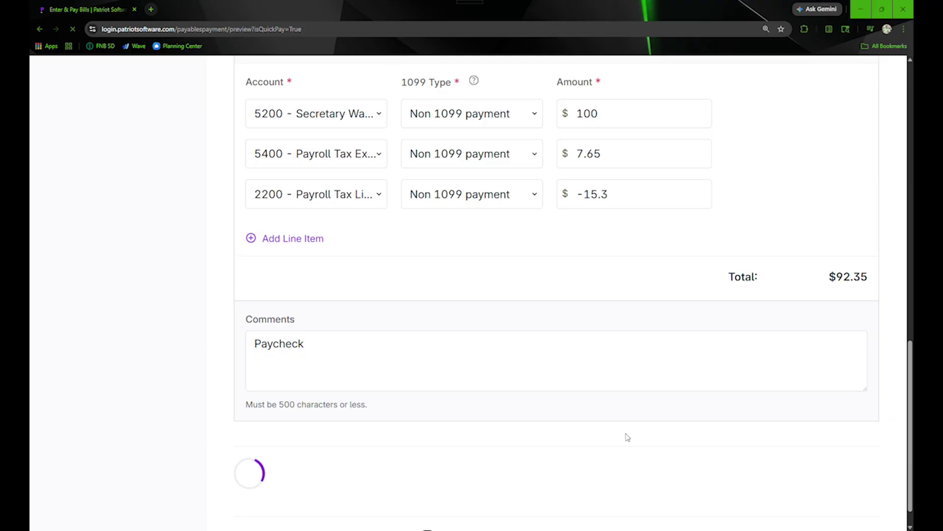
{"action": "scroll", "coordinate": [540, 341], "scroll_direction": "down", "scroll_amount": 3}
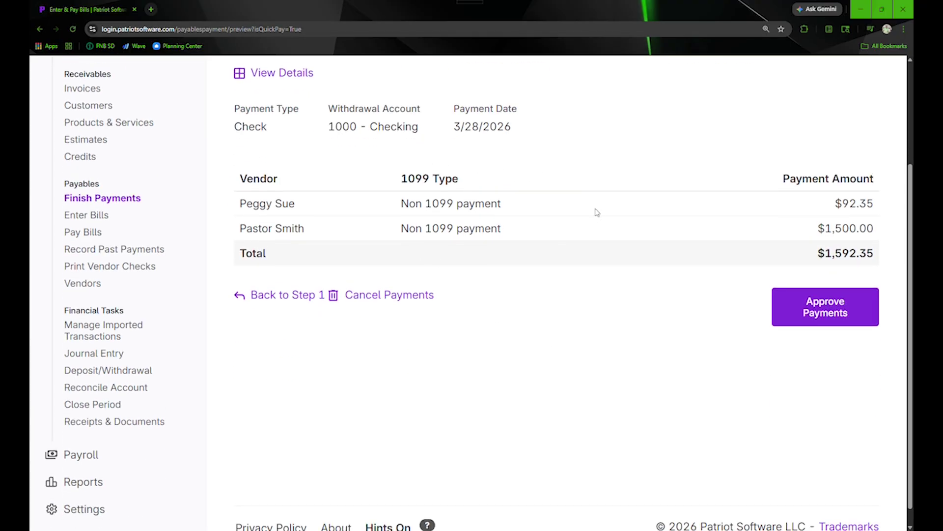
{"action": "left_click", "coordinate": [806, 320]}
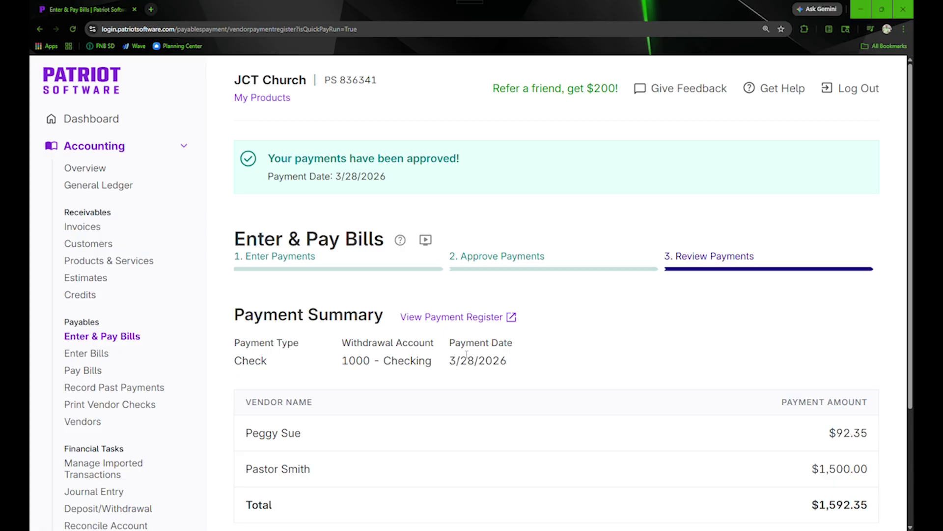
Open check printing for the approved payments, enter starting check number 1004 and confirm that printing is finished.
{"action": "scroll", "coordinate": [569, 367], "scroll_direction": "down", "scroll_amount": 3}
{"action": "scroll", "coordinate": [511, 384], "scroll_direction": "down", "scroll_amount": 1}
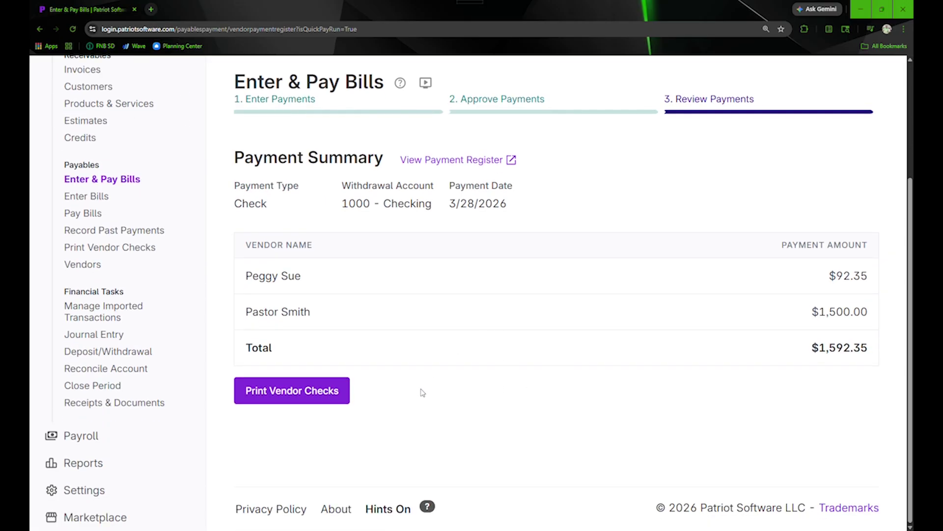
{"action": "left_click", "coordinate": [322, 392]}
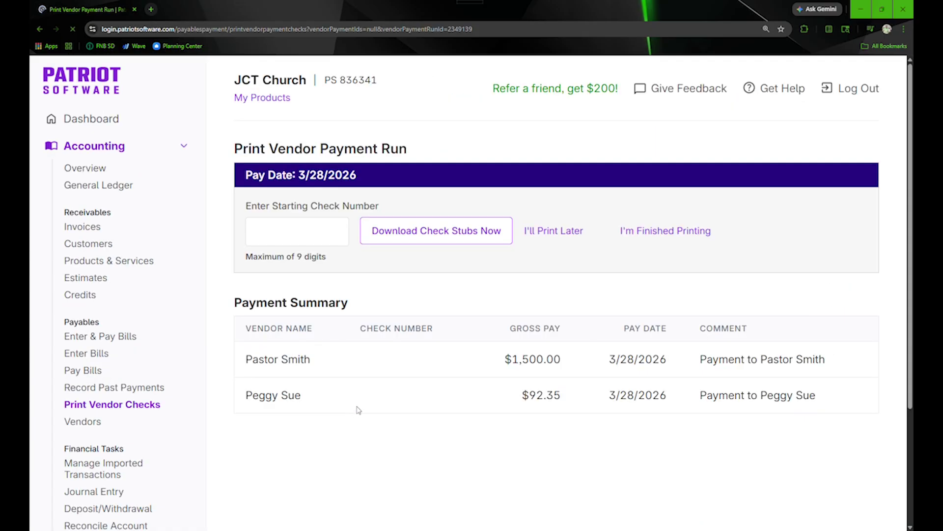
{"action": "left_click", "coordinate": [319, 234]}
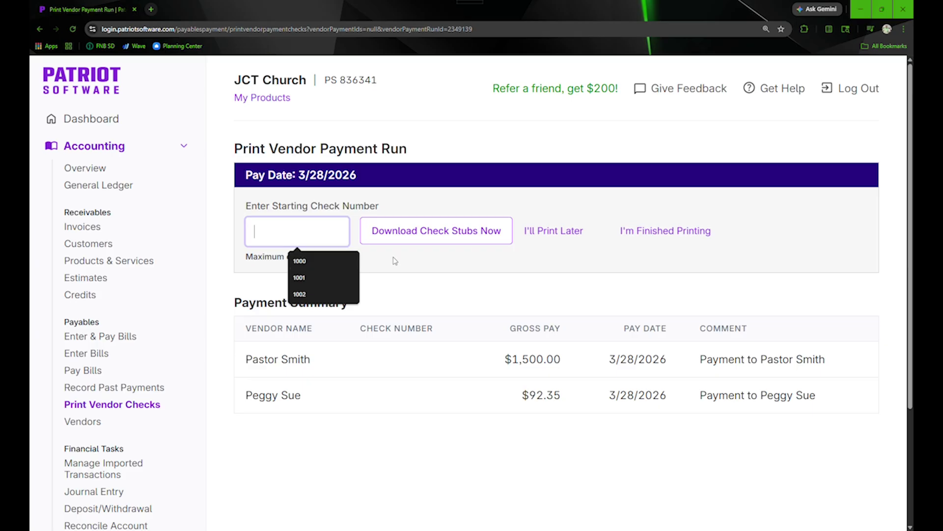
{"action": "type", "text": "1004"}
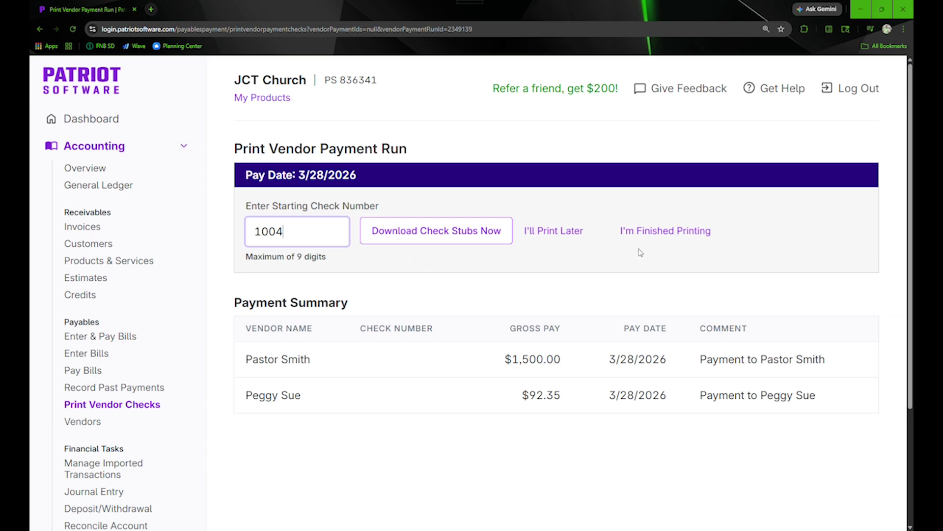
{"action": "left_click", "coordinate": [660, 235]}
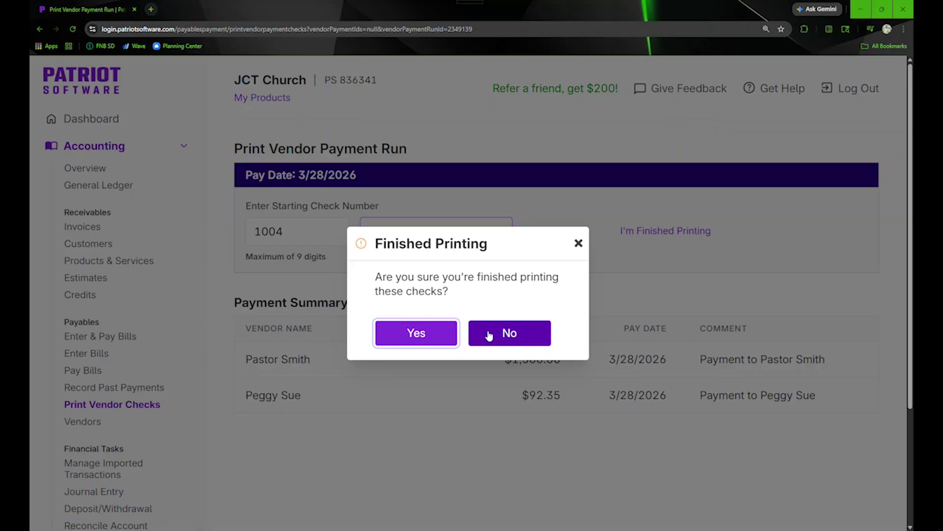
{"action": "left_click", "coordinate": [431, 339]}
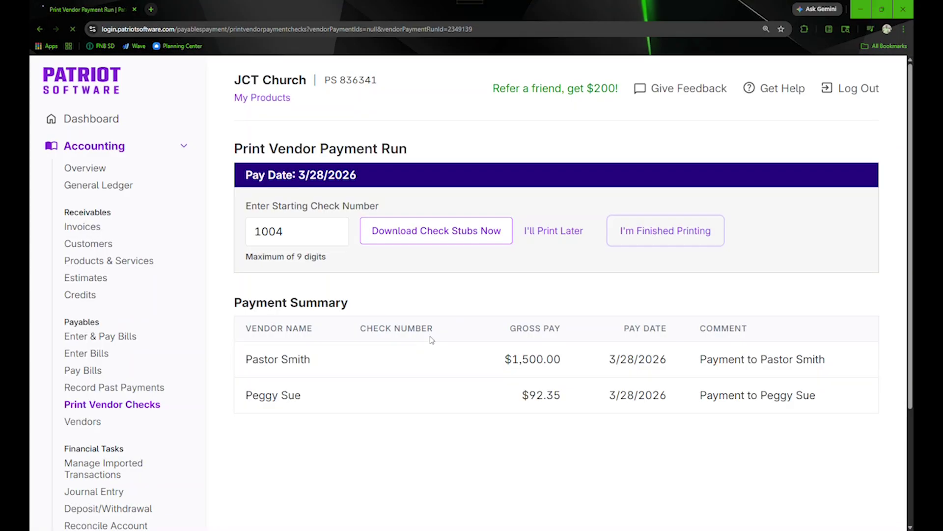
Examine the asset and liability account balances on the Accounting Overview, especially Checking and Payroll Tax Liability.
{"action": "scroll", "coordinate": [473, 343], "scroll_direction": "down", "scroll_amount": 4}
{"action": "scroll", "coordinate": [472, 349], "scroll_direction": "down", "scroll_amount": 3}
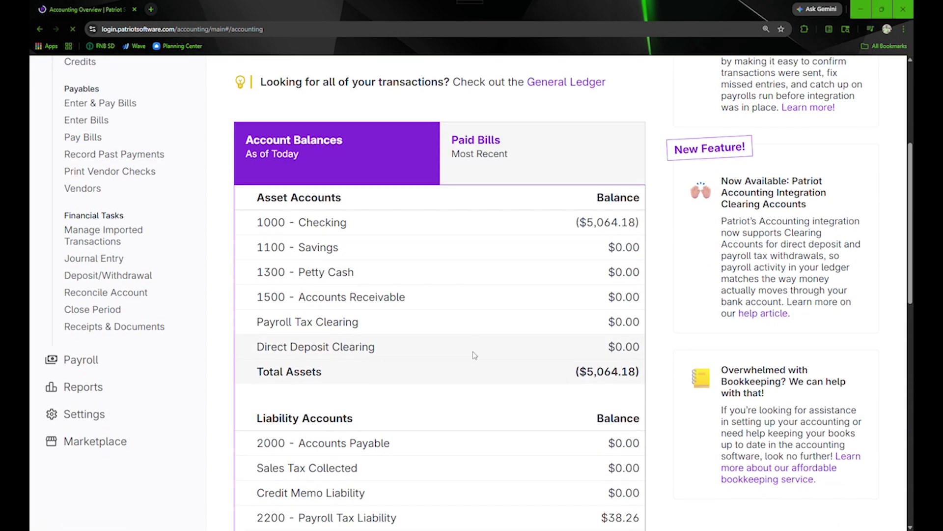
{"action": "scroll", "coordinate": [462, 358], "scroll_direction": "up", "scroll_amount": 3}
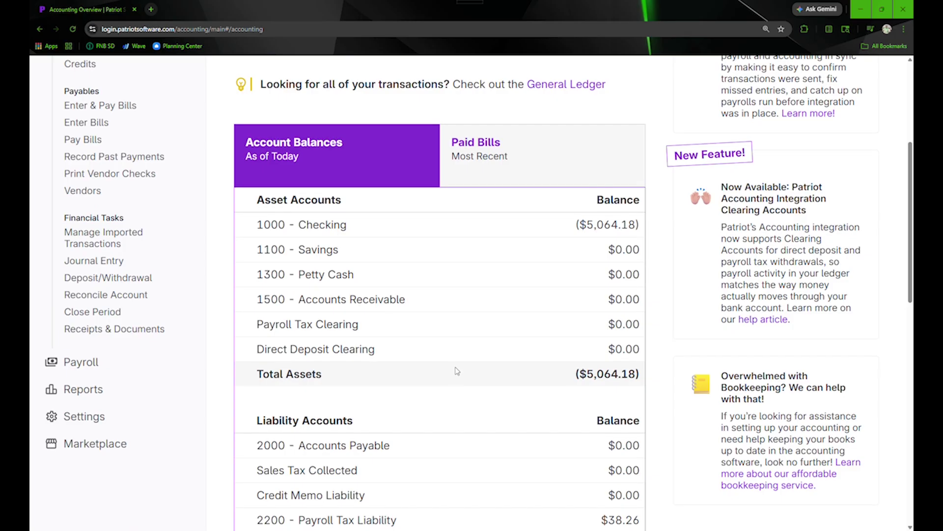
{"action": "scroll", "coordinate": [456, 379], "scroll_direction": "down", "scroll_amount": 1}
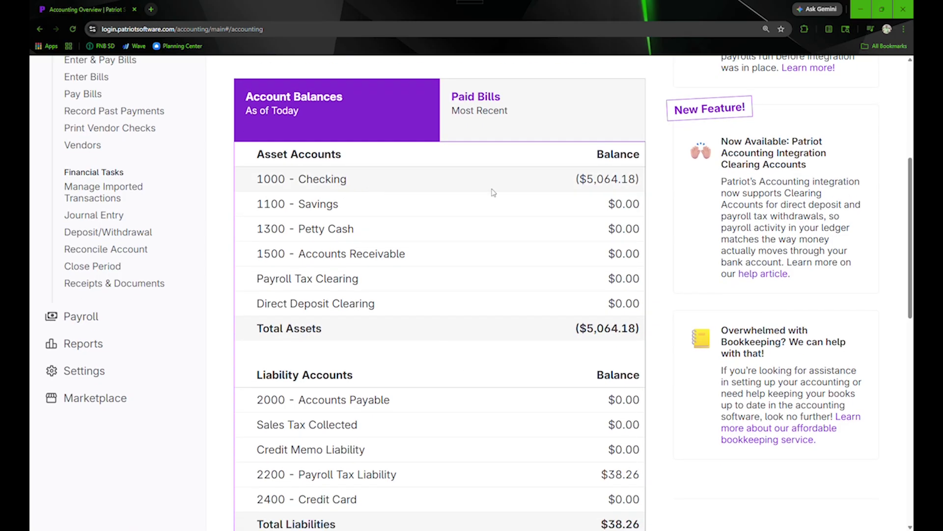
{"action": "scroll", "coordinate": [510, 246], "scroll_direction": "down", "scroll_amount": 1}
{"action": "scroll", "coordinate": [188, 184], "scroll_direction": "up", "scroll_amount": 2}
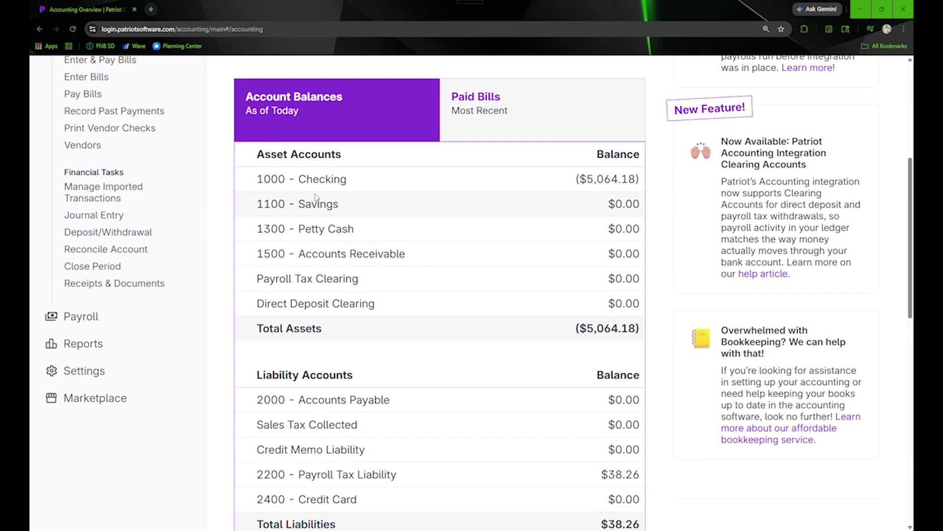
{"action": "scroll", "coordinate": [189, 184], "scroll_direction": "up", "scroll_amount": 3}
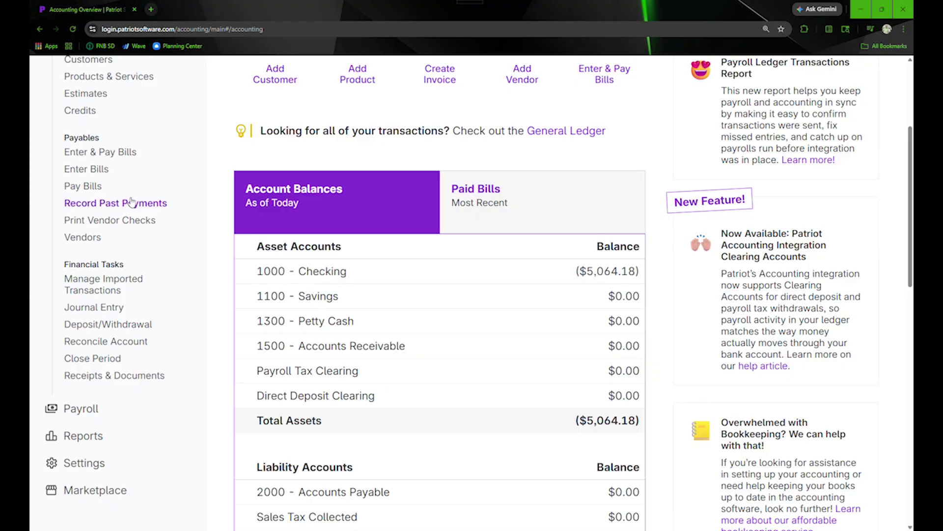
{"action": "scroll", "coordinate": [192, 242], "scroll_direction": "up", "scroll_amount": 1}
{"action": "scroll", "coordinate": [126, 295], "scroll_direction": "down", "scroll_amount": 4}
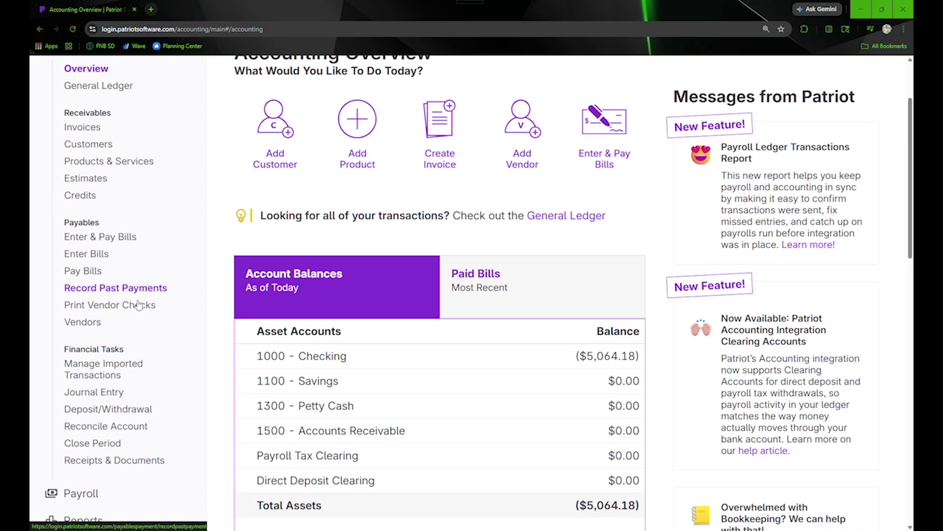
Go to the Chart of Accounts and inspect the editable details of account 1000 - Checking, cancelling without changes.
{"action": "left_click", "coordinate": [94, 323]}
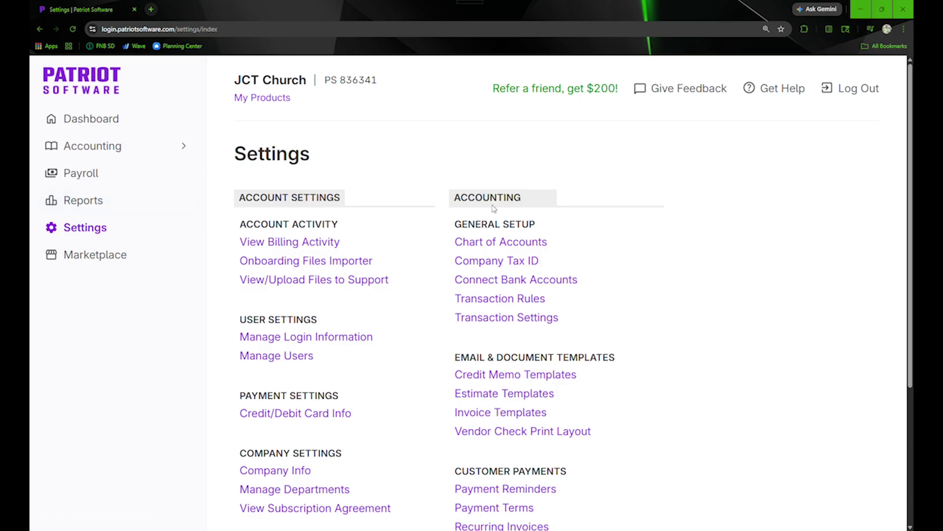
{"action": "left_click", "coordinate": [499, 249]}
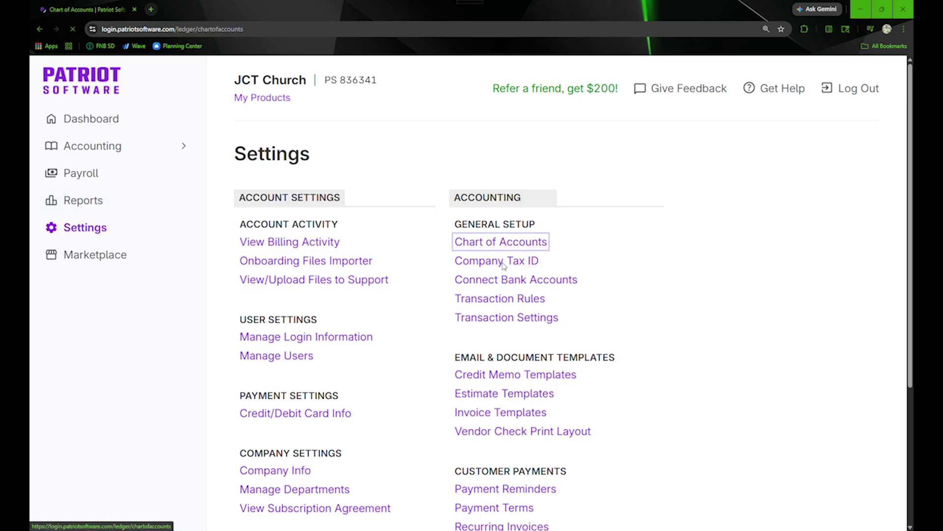
{"action": "scroll", "coordinate": [659, 278], "scroll_direction": "down", "scroll_amount": 2}
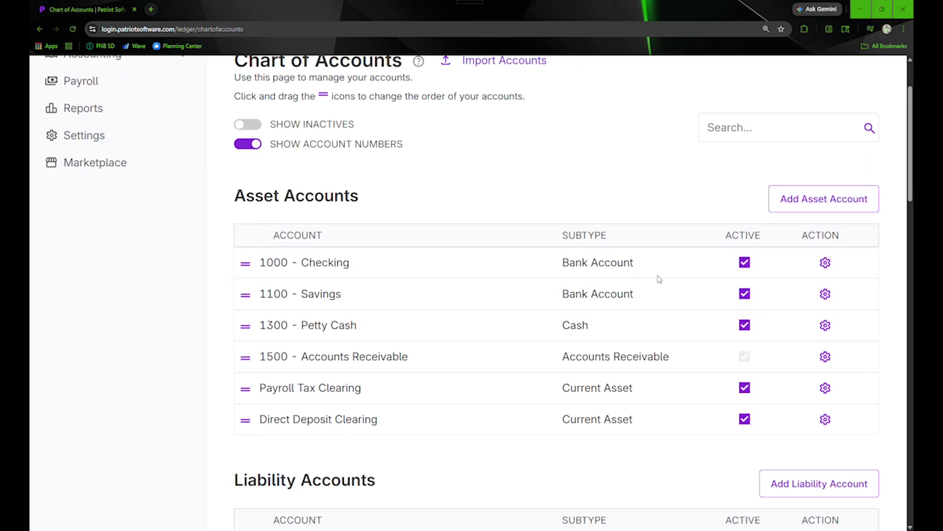
{"action": "left_click", "coordinate": [826, 265]}
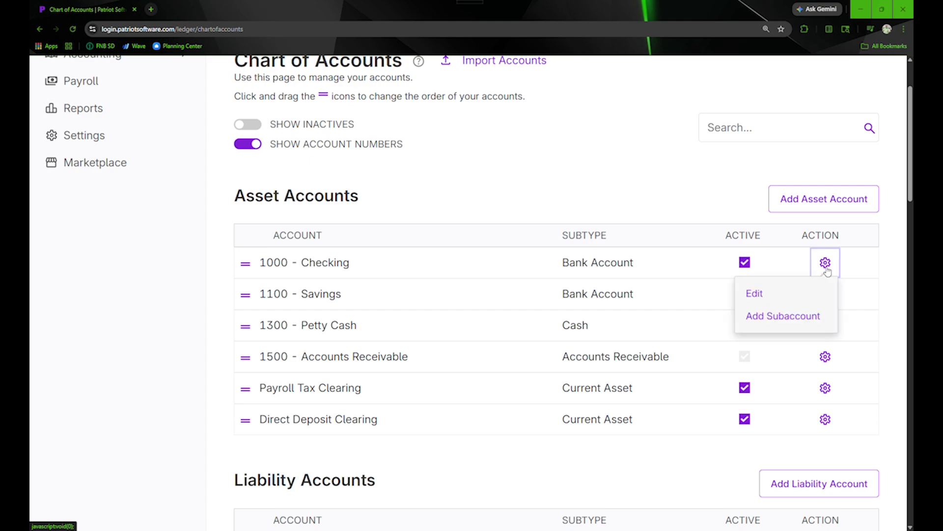
{"action": "left_click", "coordinate": [755, 293]}
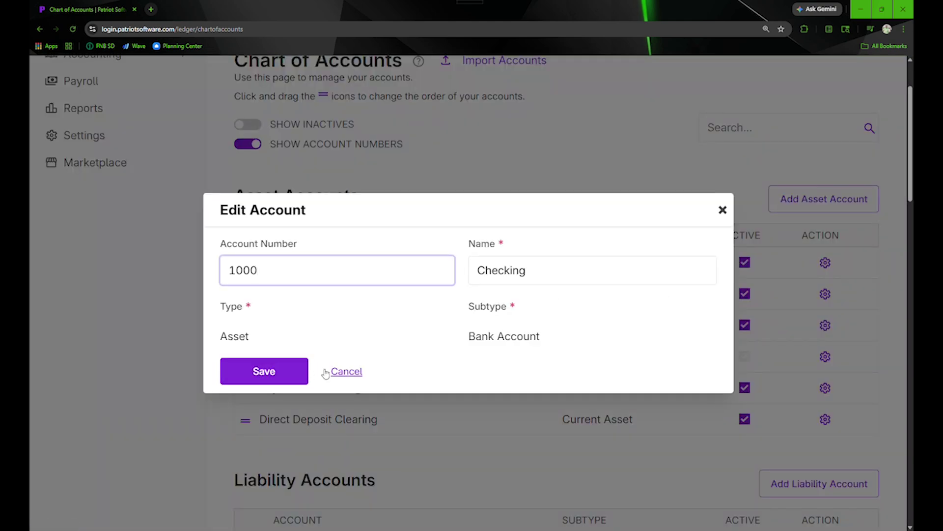
{"action": "left_click", "coordinate": [347, 374]}
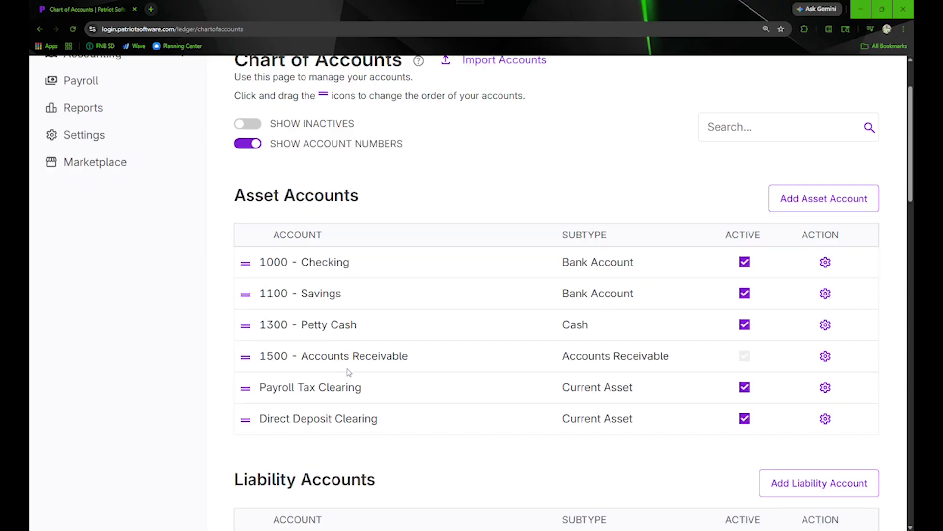
{"action": "scroll", "coordinate": [351, 372], "scroll_direction": "up", "scroll_amount": 2}
{"action": "scroll", "coordinate": [312, 371], "scroll_direction": "down", "scroll_amount": 4}
{"action": "scroll", "coordinate": [310, 368], "scroll_direction": "up", "scroll_amount": 4}
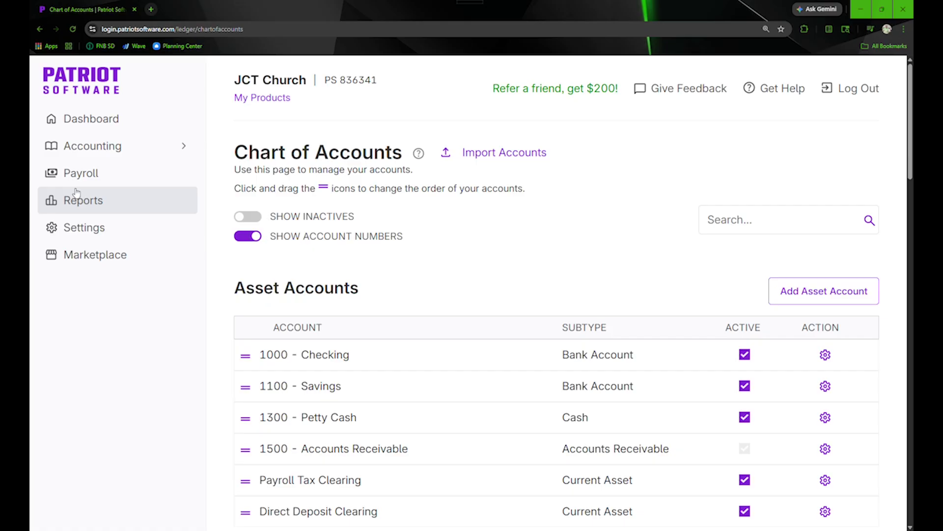
Start a new journal entry and set its date to 2/28/2026.
{"action": "left_click", "coordinate": [84, 146]}
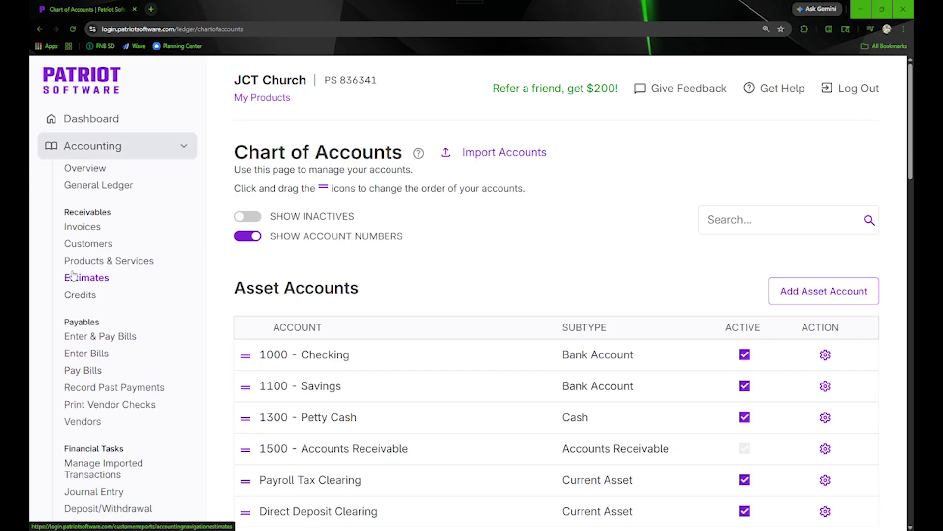
{"action": "scroll", "coordinate": [84, 403], "scroll_direction": "down", "scroll_amount": 2}
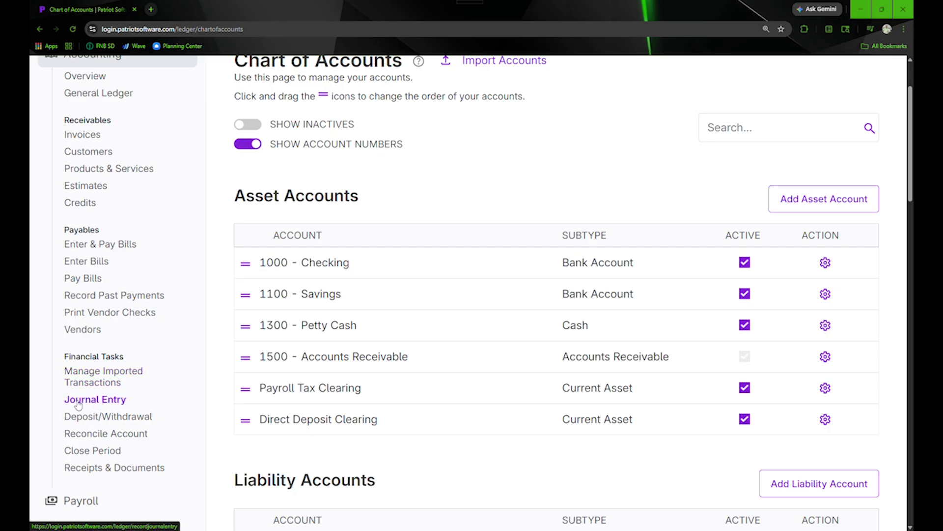
{"action": "left_click", "coordinate": [83, 401]}
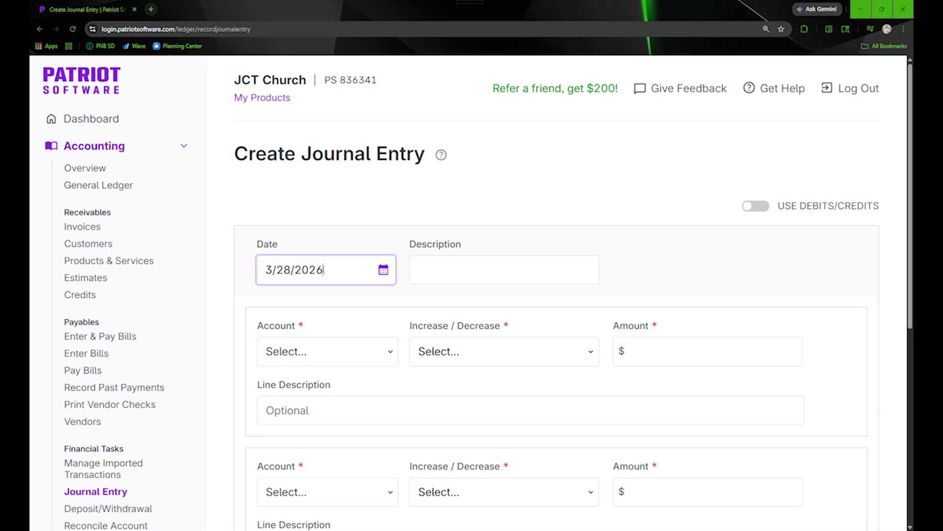
{"action": "left_click_drag", "start_coordinate": [325, 270], "coordinate": [200, 270]}
{"action": "type", "text": "2/28/26"}
{"action": "key", "text": "Tab"}
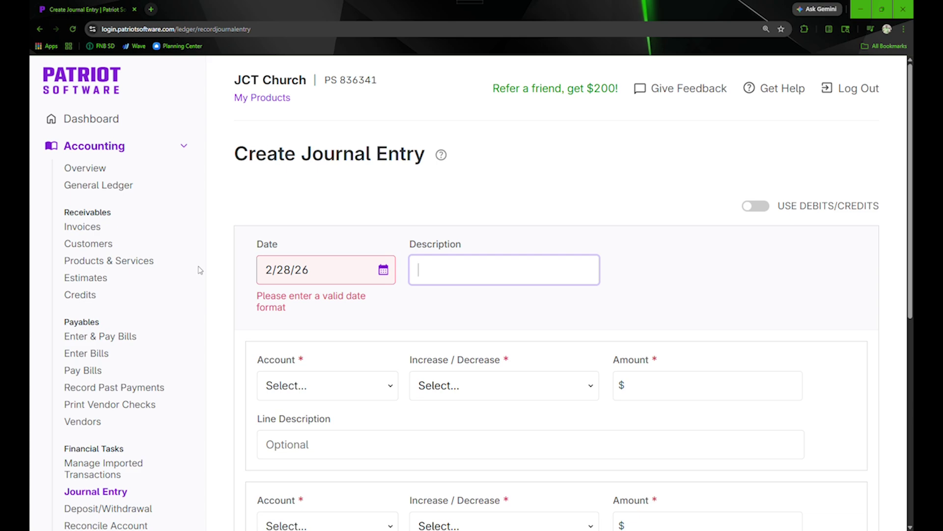
{"action": "left_click", "coordinate": [383, 281]}
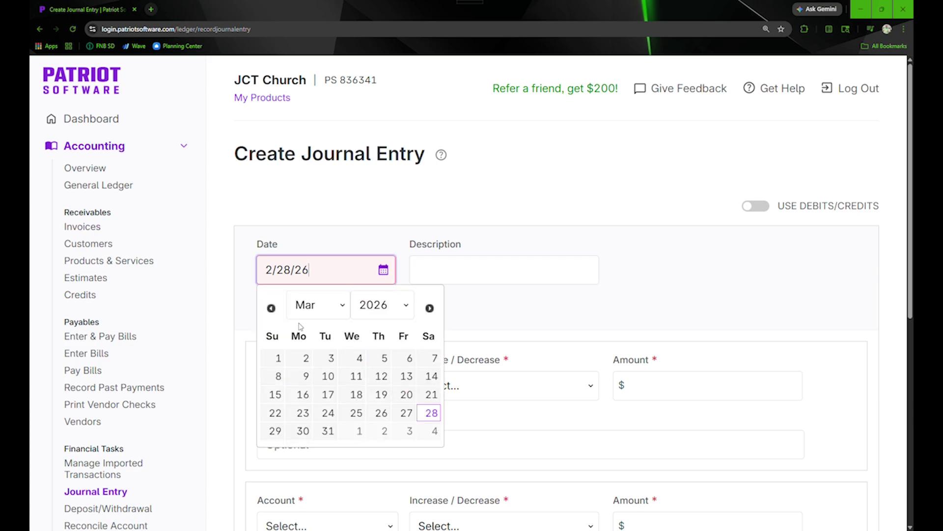
{"action": "left_click", "coordinate": [272, 308]}
{"action": "left_click", "coordinate": [432, 413]}
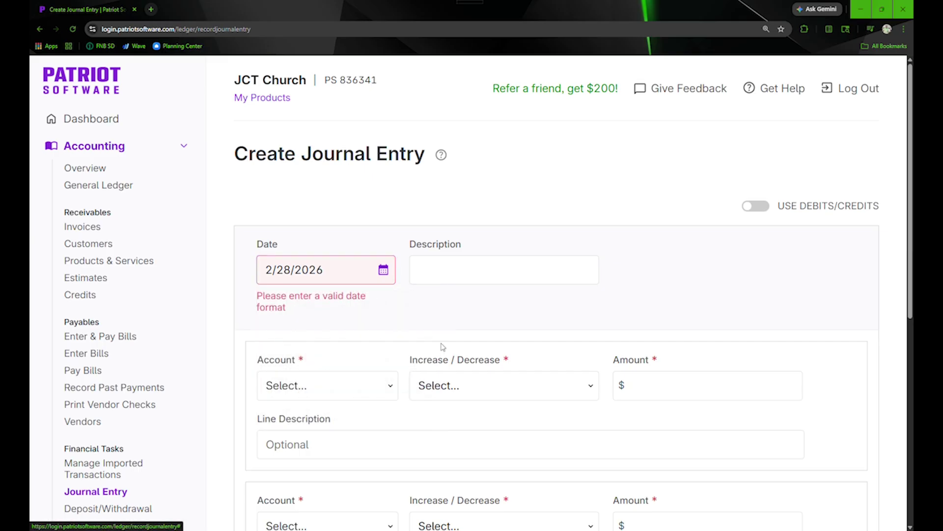
Enter "Beginning balances" as the journal entry's description.
{"action": "left_click", "coordinate": [423, 268]}
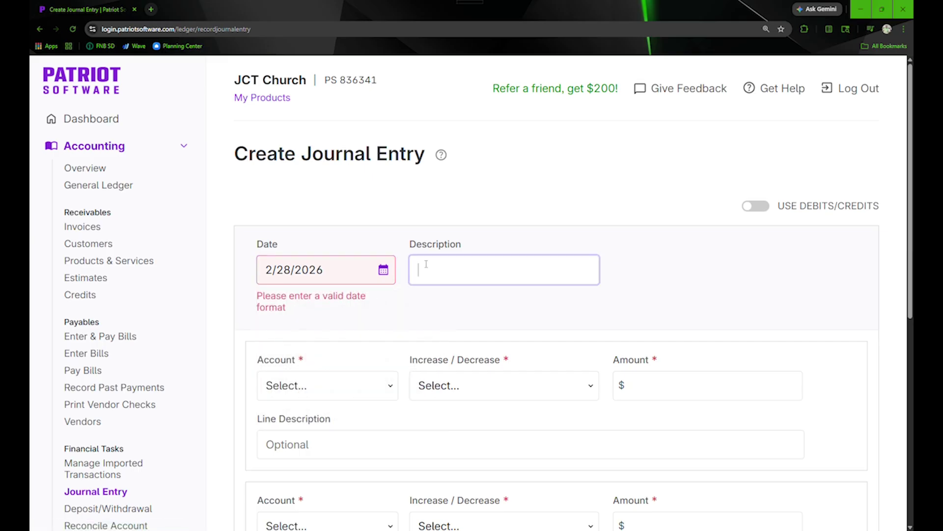
{"action": "type", "text": "Beginng balances"}
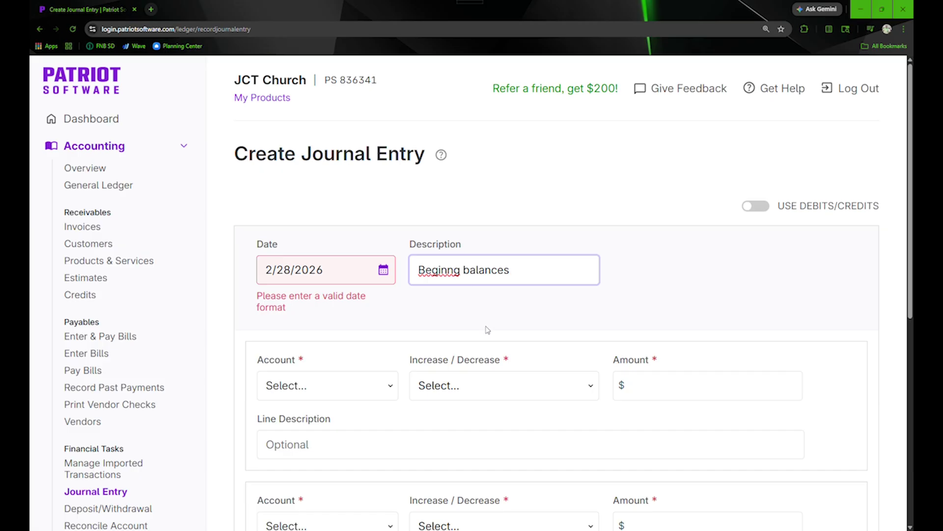
{"action": "type", "text": "ing"}
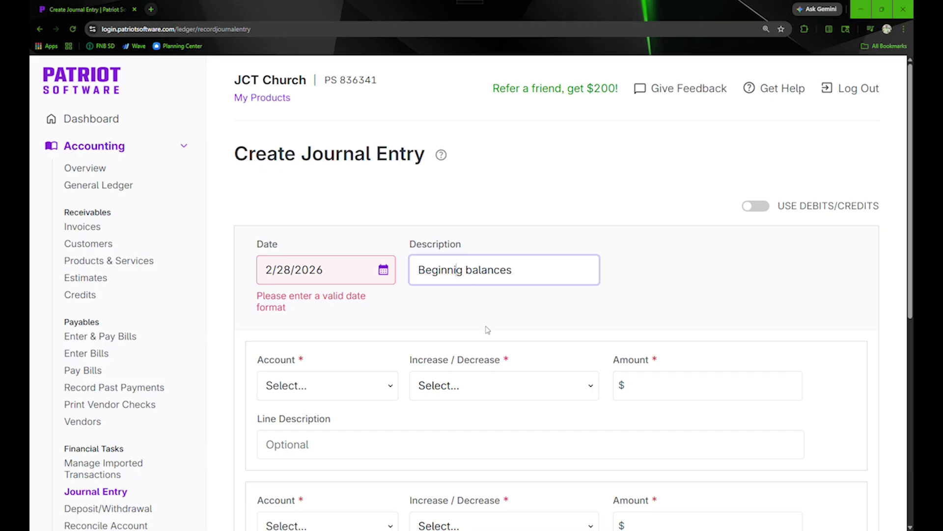
{"action": "key", "text": "BackSpace"}
Set the first journal line to account 1000 - Checking with Increase (Debit).
{"action": "scroll", "coordinate": [476, 322], "scroll_direction": "down", "scroll_amount": 2}
{"action": "left_click", "coordinate": [355, 301]}
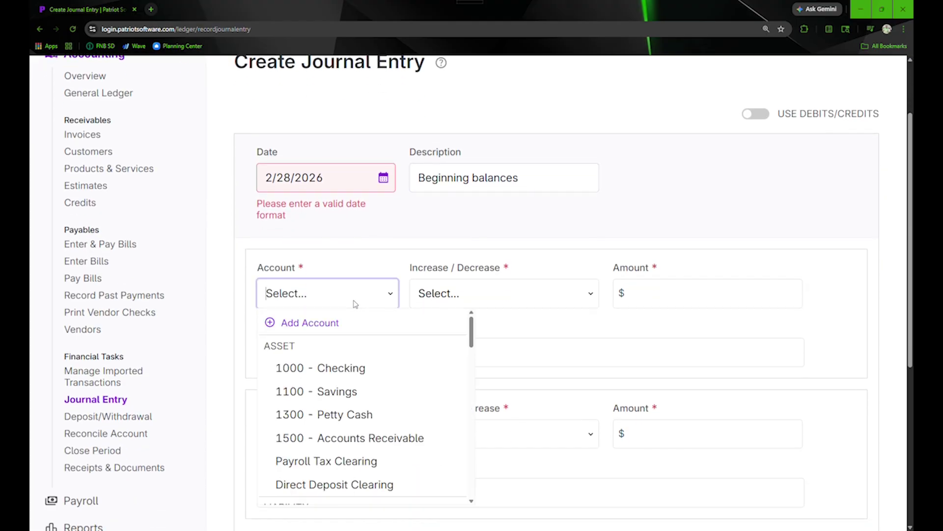
{"action": "left_click", "coordinate": [340, 368]}
{"action": "scroll", "coordinate": [443, 292], "scroll_direction": "down", "scroll_amount": 1}
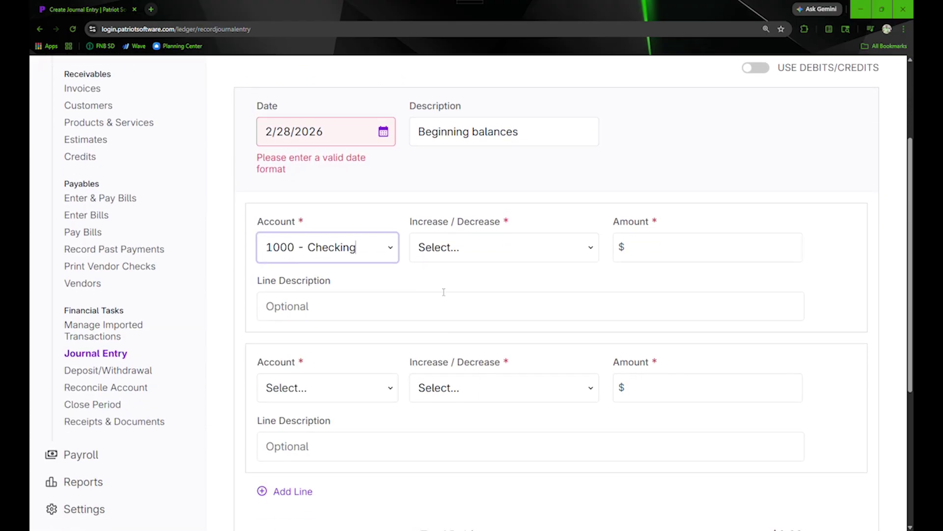
{"action": "left_click", "coordinate": [481, 255]}
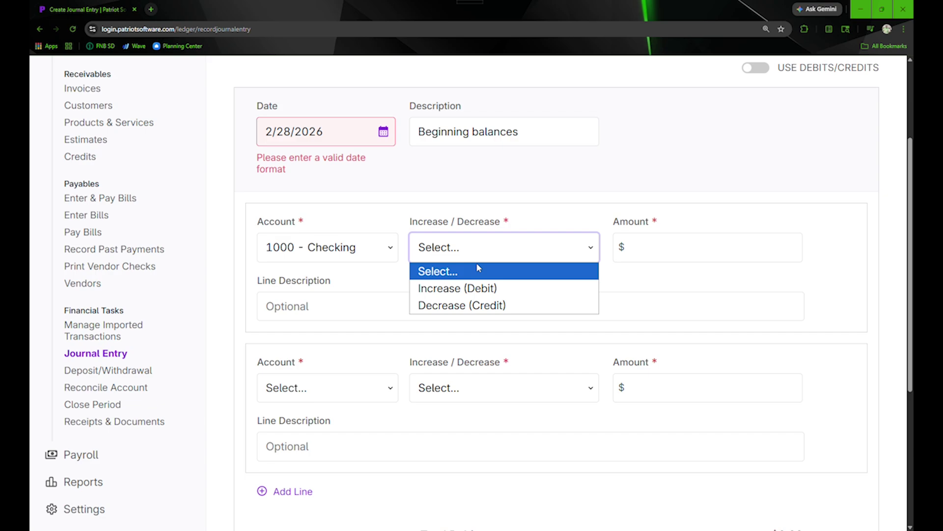
{"action": "left_click", "coordinate": [469, 289]}
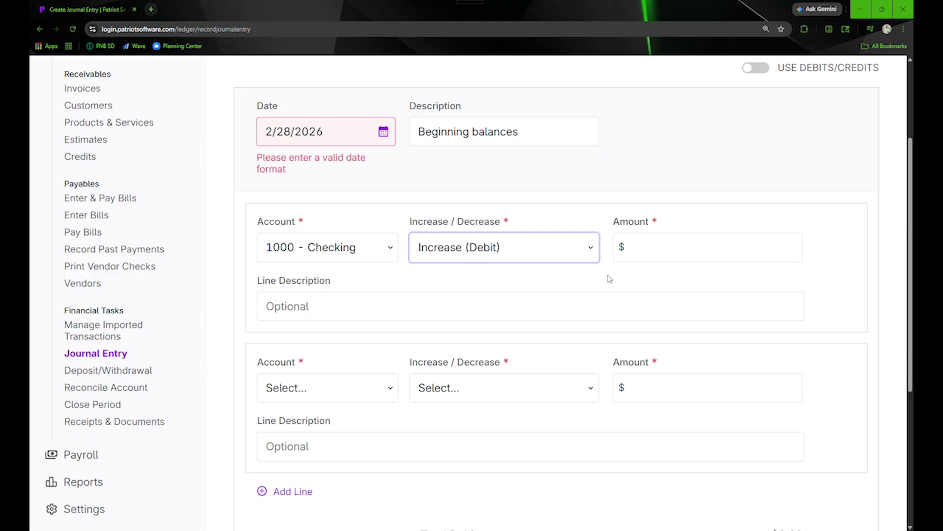
{"action": "left_click", "coordinate": [683, 246]}
Choose 1100 - Savings as the account for the second journal line.
{"action": "scroll", "coordinate": [383, 324], "scroll_direction": "down", "scroll_amount": 2}
{"action": "left_click", "coordinate": [349, 302]}
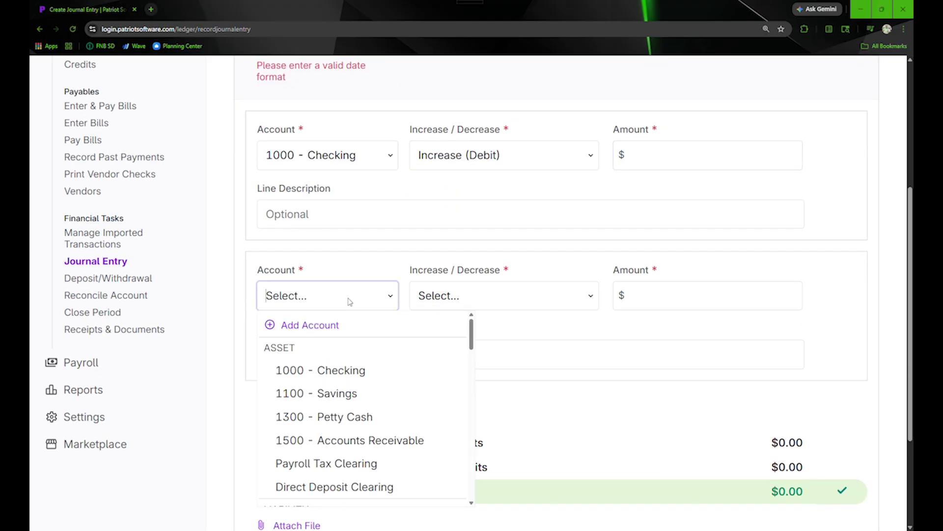
{"action": "left_click", "coordinate": [343, 392]}
{"action": "scroll", "coordinate": [454, 346], "scroll_direction": "down", "scroll_amount": 1}
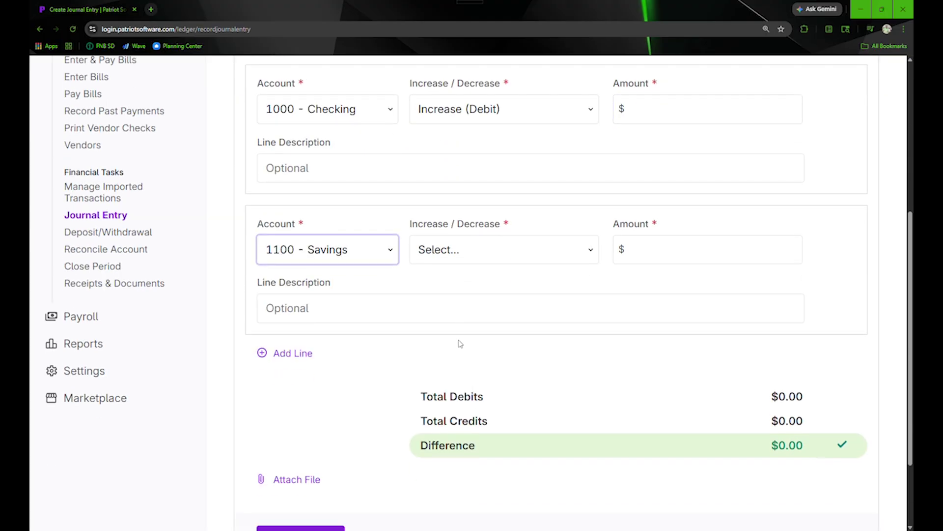
Add a third journal line and assign it to the equity account 3100 - Missions Fund.
{"action": "left_click", "coordinate": [300, 353]}
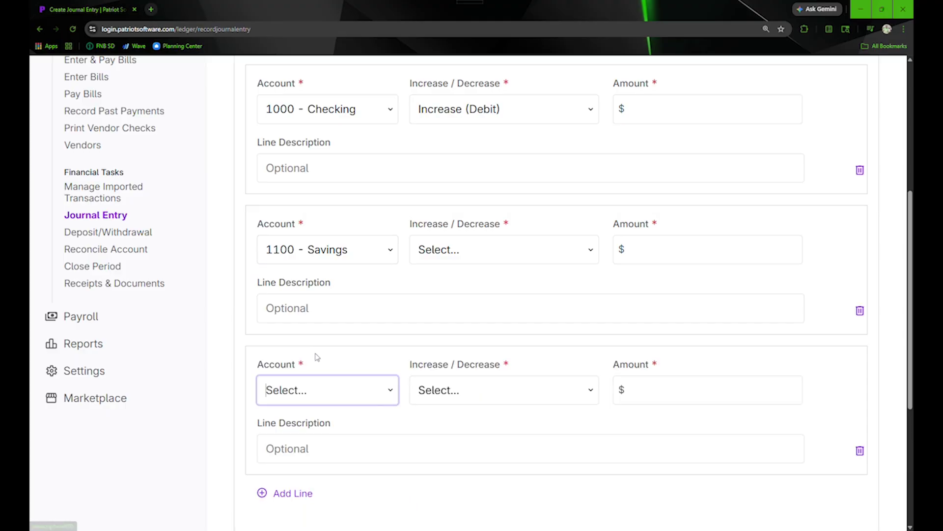
{"action": "scroll", "coordinate": [316, 358], "scroll_direction": "down", "scroll_amount": 2}
{"action": "left_click", "coordinate": [364, 308]}
{"action": "key", "text": "Down"}
{"action": "key", "text": "Down"}
{"action": "key", "text": "Down"}
{"action": "key", "text": "Down"}
{"action": "key", "text": "Down"}
{"action": "key", "text": "Down"}
{"action": "key", "text": "Down"}
{"action": "key", "text": "Down"}
{"action": "key", "text": "Down"}
{"action": "key", "text": "Down"}
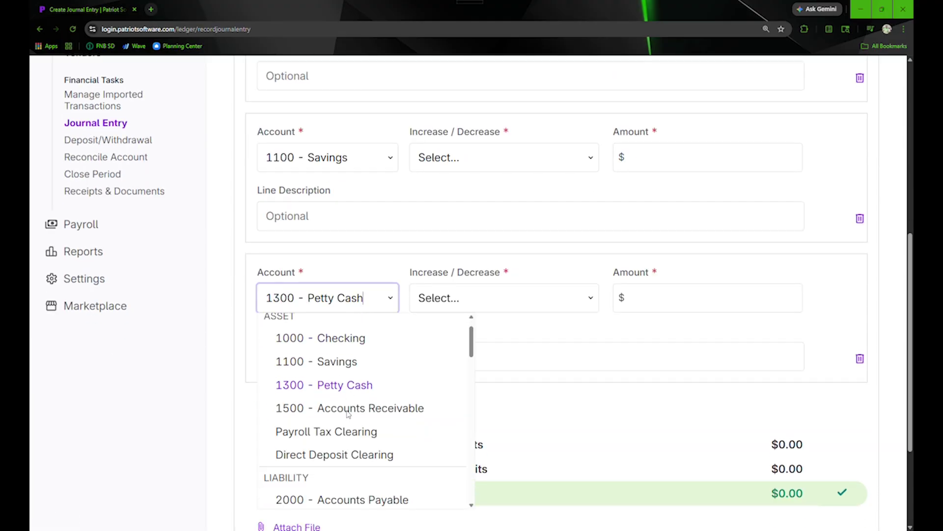
{"action": "scroll", "coordinate": [364, 422], "scroll_direction": "down", "scroll_amount": 2}
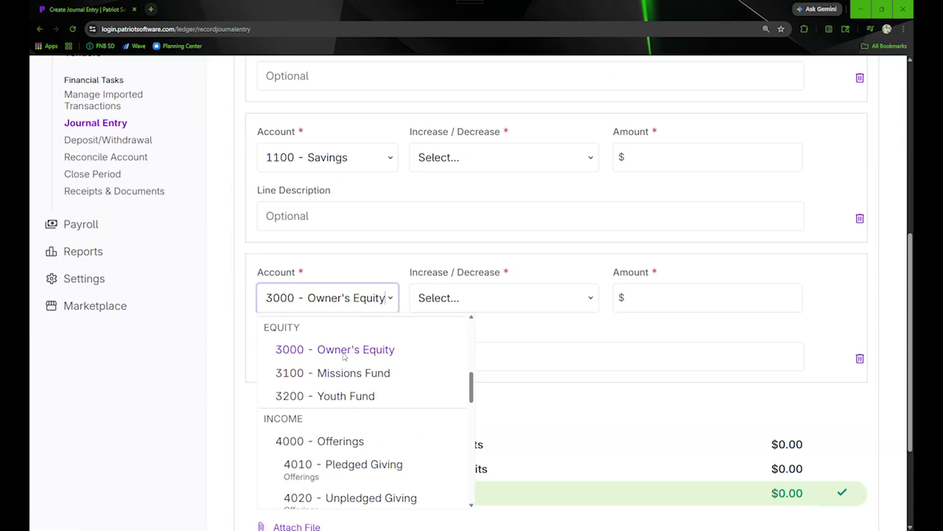
{"action": "left_click", "coordinate": [324, 377]}
Add a fourth journal line and assign it to the equity account 3200 - Youth Fund.
{"action": "left_click", "coordinate": [282, 401]}
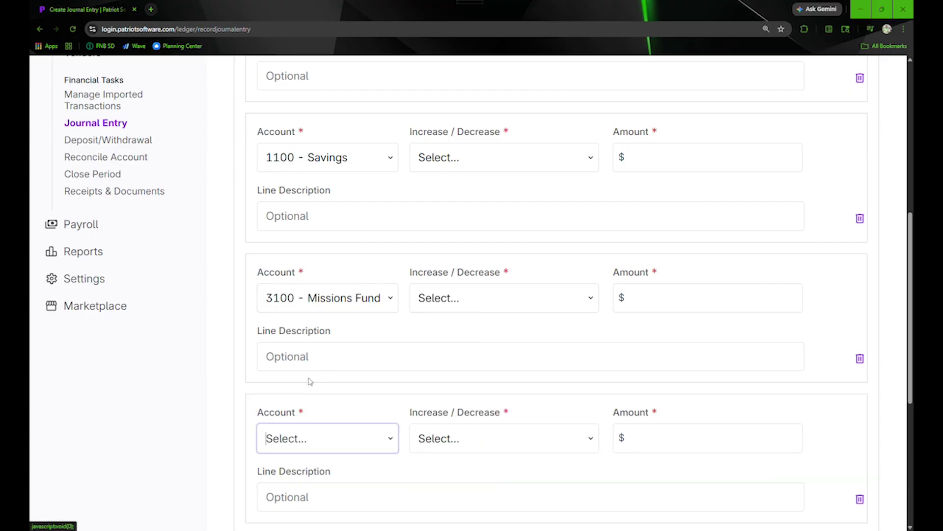
{"action": "scroll", "coordinate": [324, 373], "scroll_direction": "down", "scroll_amount": 3}
{"action": "left_click", "coordinate": [347, 305]}
{"action": "scroll", "coordinate": [329, 418], "scroll_direction": "down", "scroll_amount": 10}
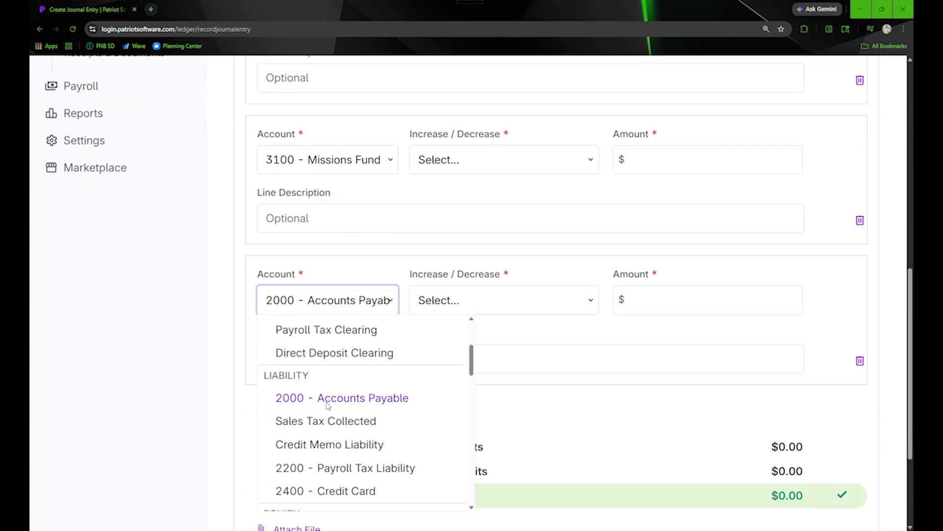
{"action": "left_click", "coordinate": [340, 399]}
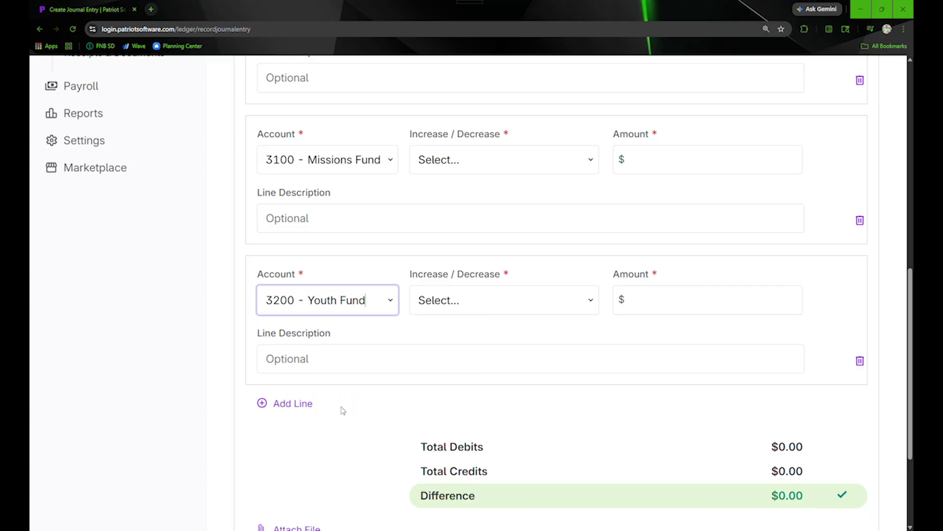
Add a fifth journal line and assign it to account 3000 - Owner's Equity.
{"action": "scroll", "coordinate": [315, 371], "scroll_direction": "down", "scroll_amount": 2}
{"action": "left_click", "coordinate": [303, 311]}
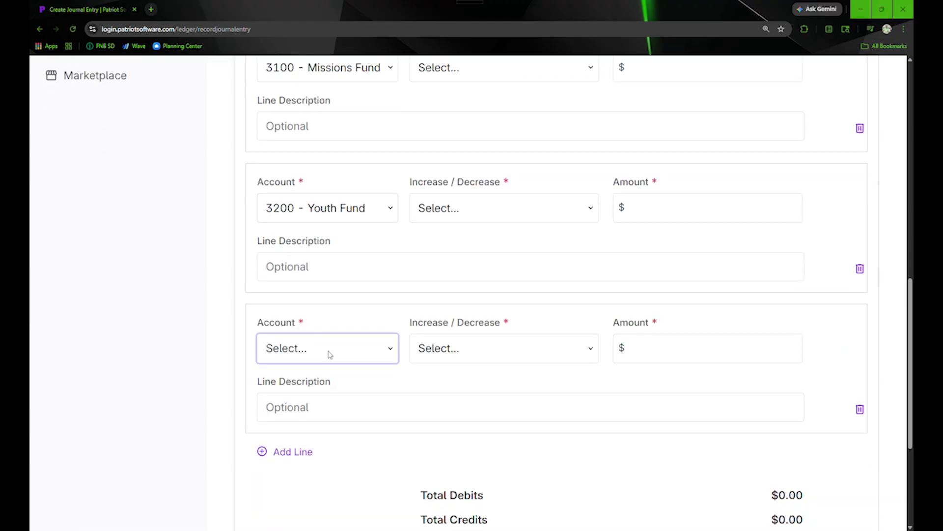
{"action": "left_click", "coordinate": [329, 353]}
{"action": "scroll", "coordinate": [334, 442], "scroll_direction": "down", "scroll_amount": 3}
{"action": "scroll", "coordinate": [334, 442], "scroll_direction": "down", "scroll_amount": 5}
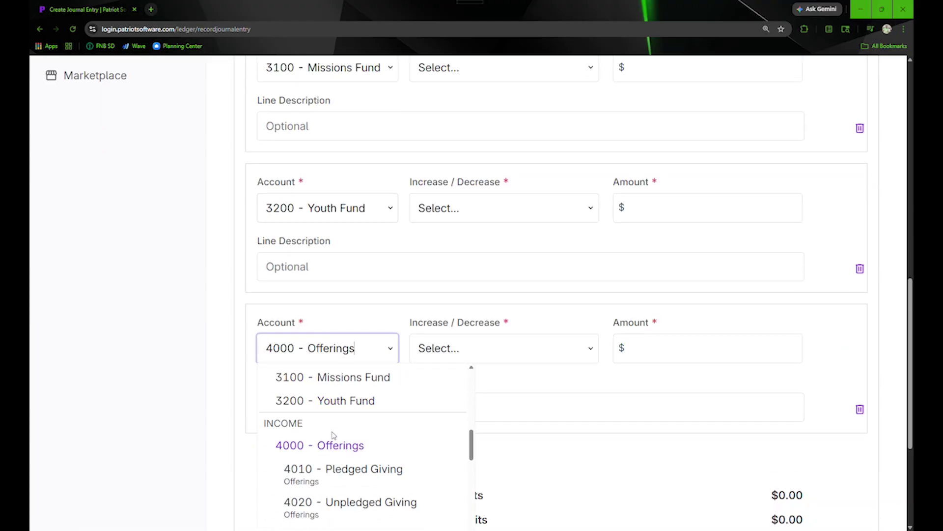
{"action": "scroll", "coordinate": [331, 430], "scroll_direction": "up", "scroll_amount": 2}
{"action": "left_click", "coordinate": [339, 402]}
Set the 1100 - Savings line to Increase (Debit).
{"action": "scroll", "coordinate": [416, 385], "scroll_direction": "up", "scroll_amount": 5}
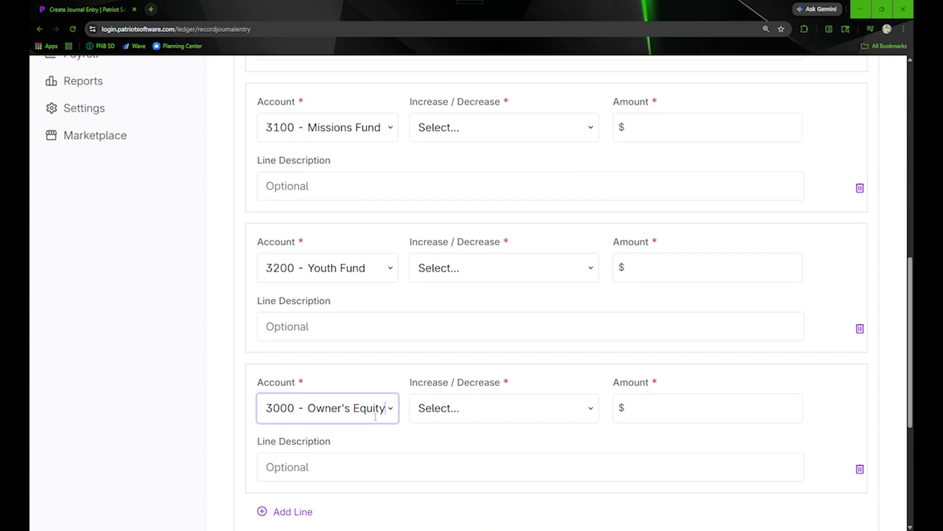
{"action": "scroll", "coordinate": [417, 382], "scroll_direction": "up", "scroll_amount": 7}
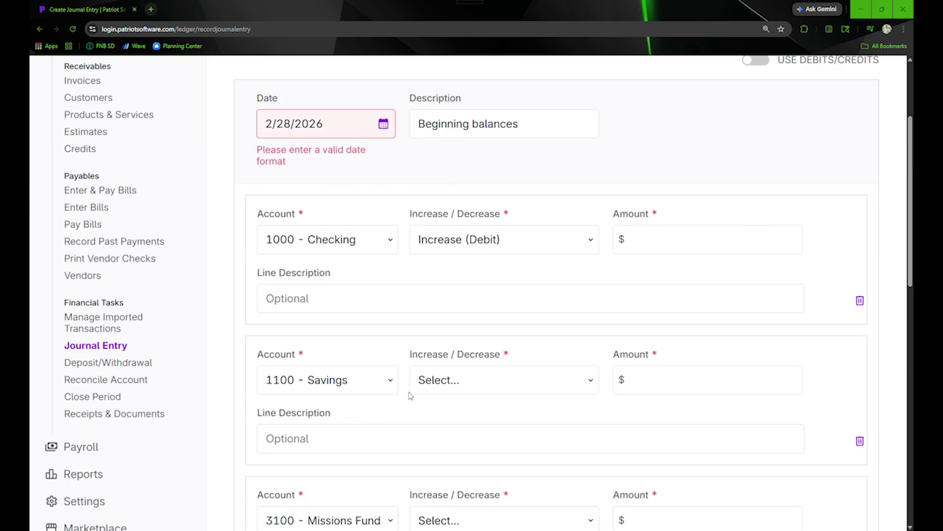
{"action": "scroll", "coordinate": [566, 388], "scroll_direction": "down", "scroll_amount": 2}
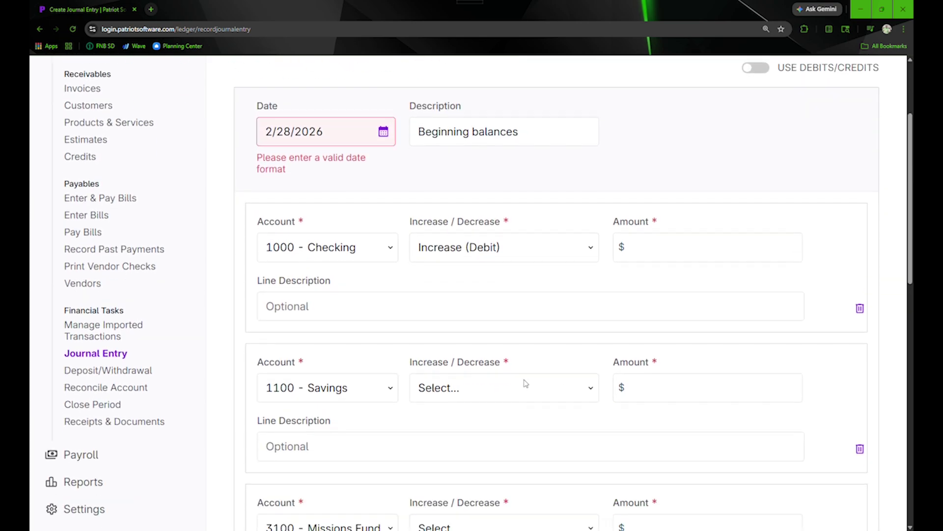
{"action": "left_click", "coordinate": [523, 384]}
{"action": "left_click", "coordinate": [481, 423]}
{"action": "scroll", "coordinate": [480, 422], "scroll_direction": "down", "scroll_amount": 4}
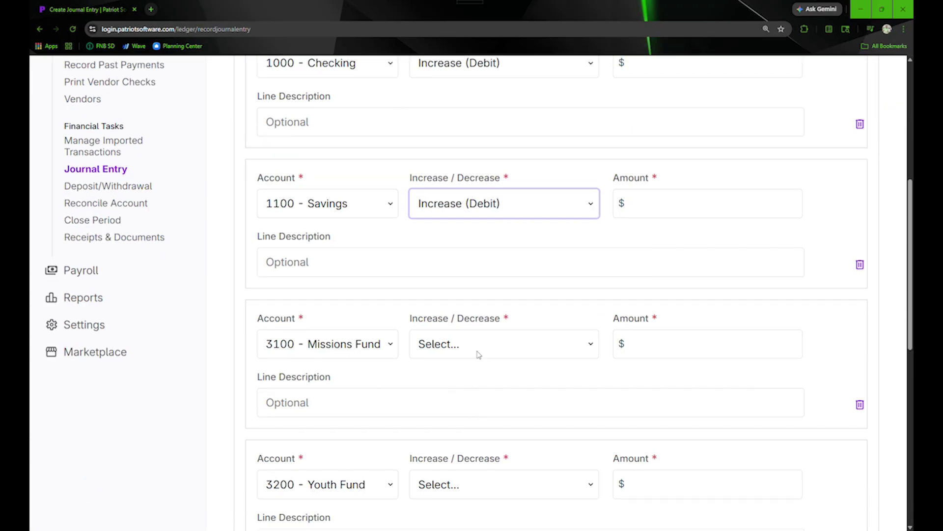
Set the Missions Fund, Youth Fund and Owner's Equity lines to Increase (Credit).
{"action": "left_click", "coordinate": [478, 353]}
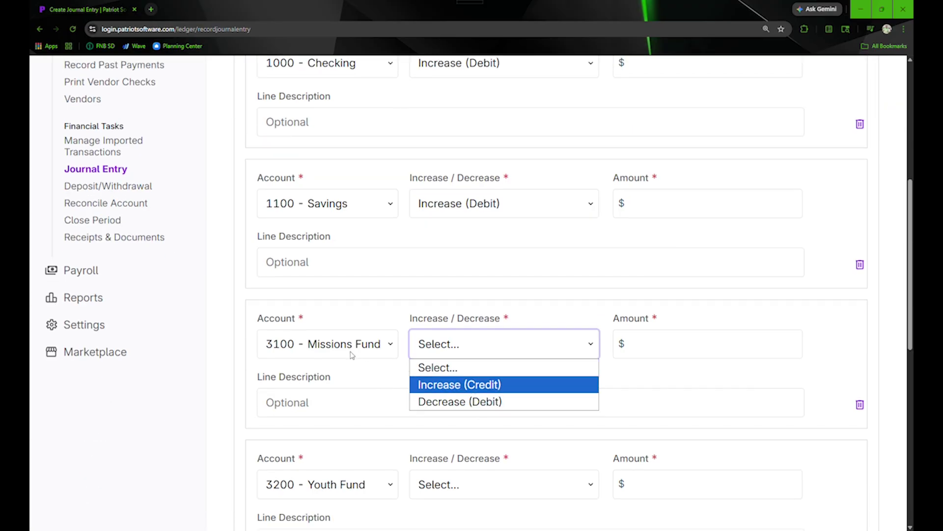
{"action": "left_click", "coordinate": [436, 385]}
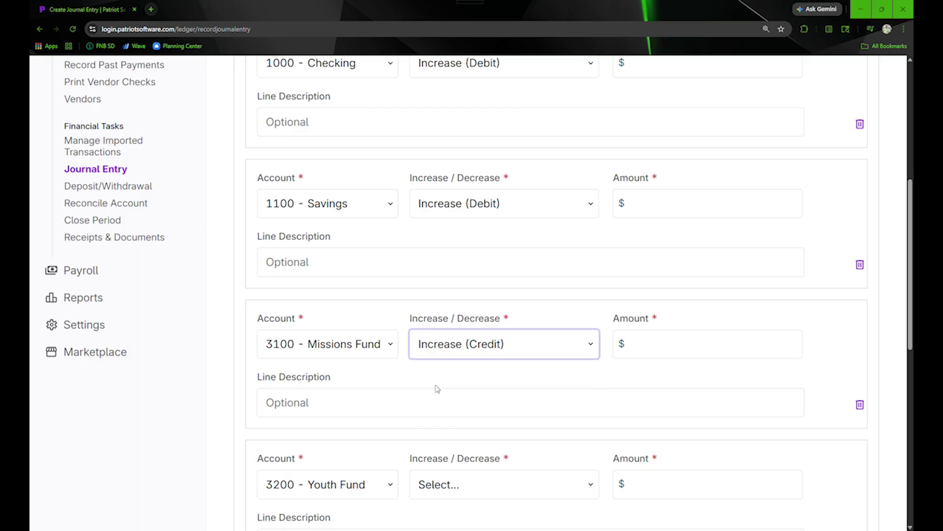
{"action": "scroll", "coordinate": [436, 388], "scroll_direction": "down", "scroll_amount": 3}
{"action": "left_click", "coordinate": [437, 362]}
{"action": "left_click", "coordinate": [439, 388]}
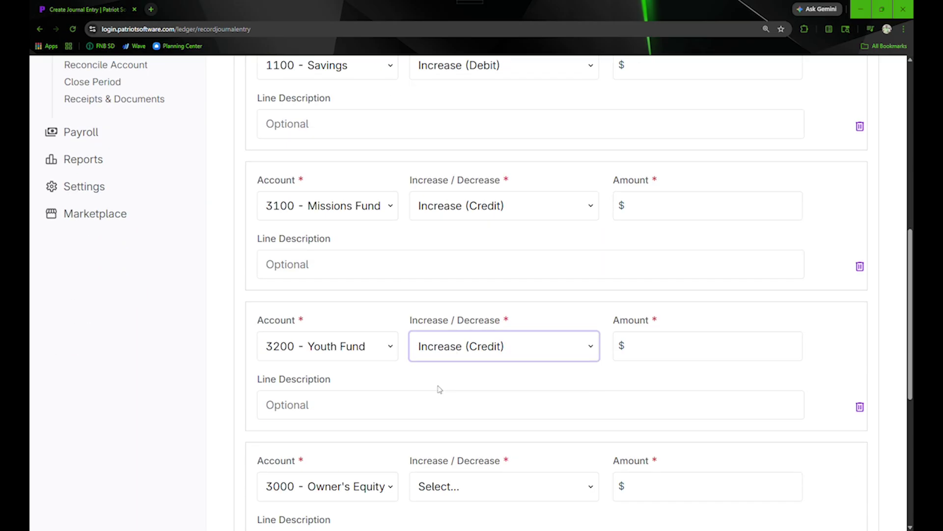
{"action": "left_click", "coordinate": [442, 486]}
{"action": "left_click", "coordinate": [472, 444]}
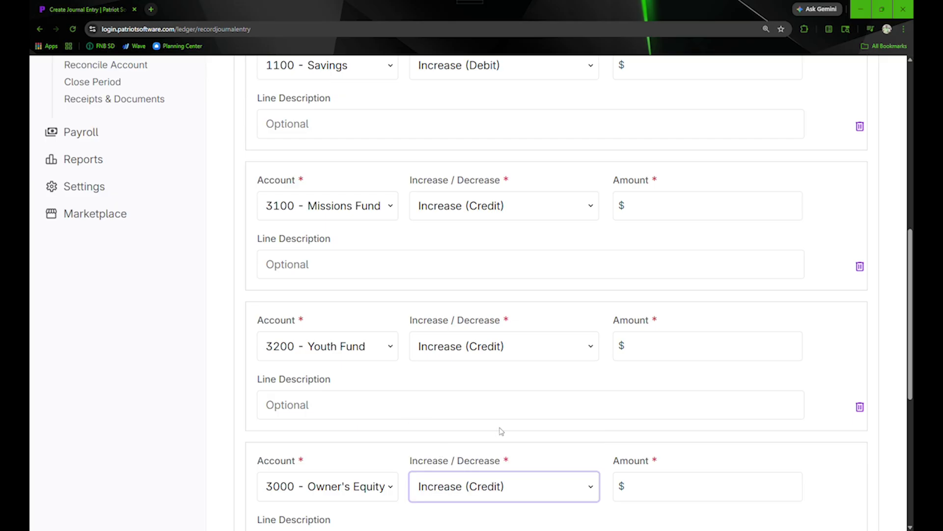
Enter beginning amounts of 10000 for the Checking line and 25000 for the Savings line.
{"action": "scroll", "coordinate": [562, 401], "scroll_direction": "up", "scroll_amount": 3}
{"action": "scroll", "coordinate": [562, 402], "scroll_direction": "up", "scroll_amount": 3}
{"action": "left_click", "coordinate": [659, 202]}
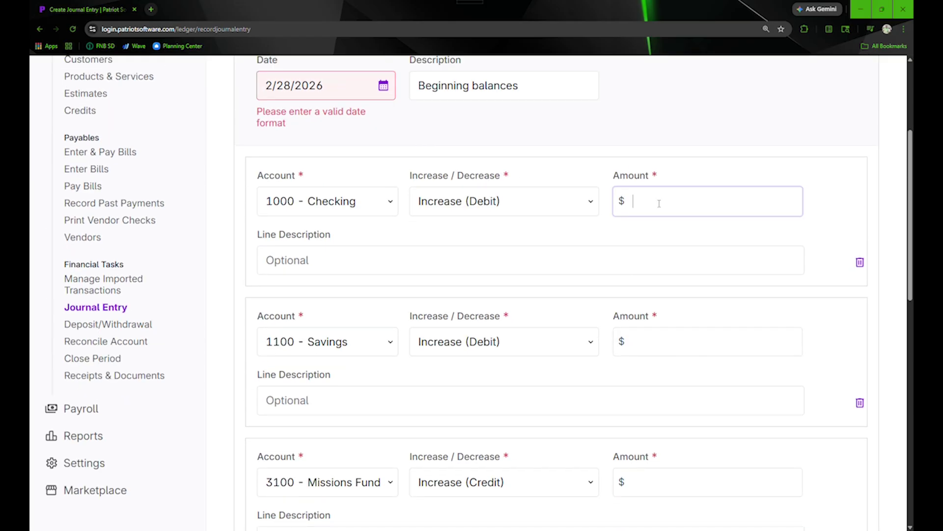
{"action": "type", "text": "10000"}
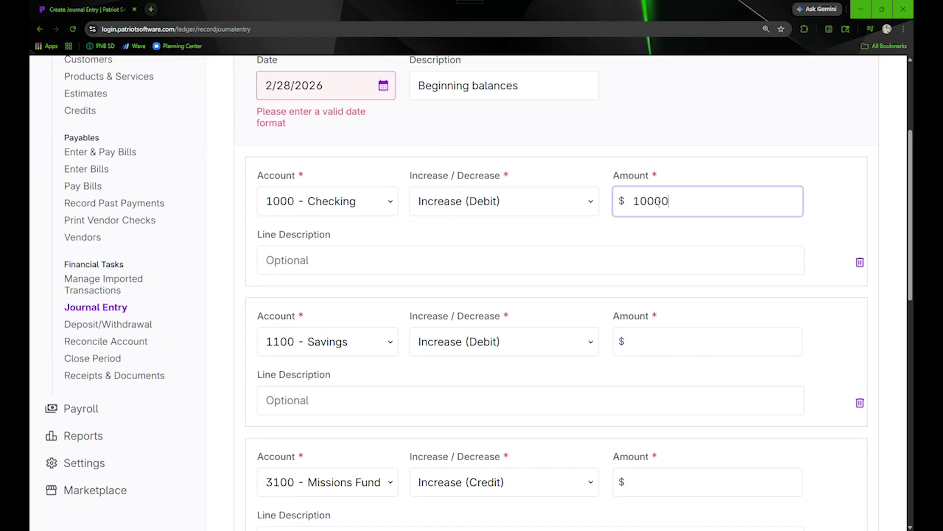
{"action": "left_click", "coordinate": [636, 340]}
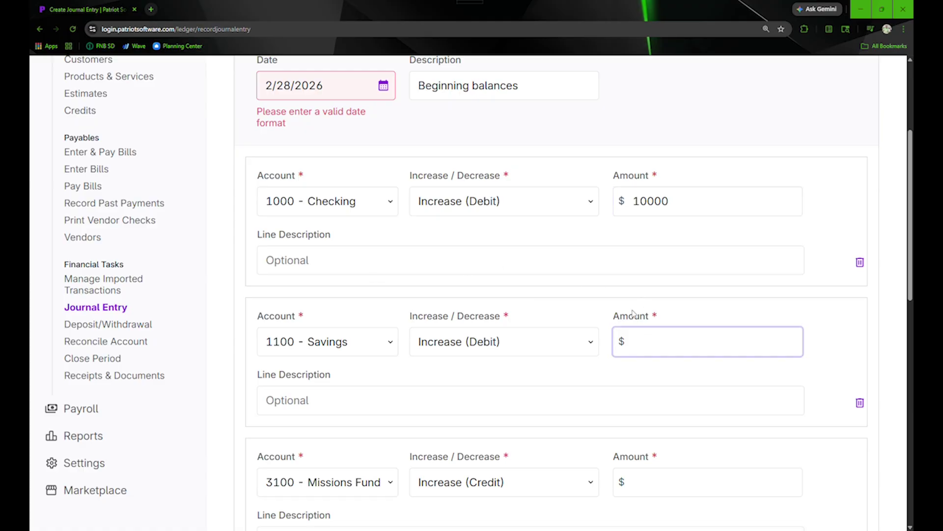
{"action": "type", "text": "25000"}
Enter beginning amounts of 550 for the Missions Fund line and 1450 for the Youth Fund line.
{"action": "scroll", "coordinate": [609, 344], "scroll_direction": "down", "scroll_amount": 5}
{"action": "left_click", "coordinate": [661, 262]}
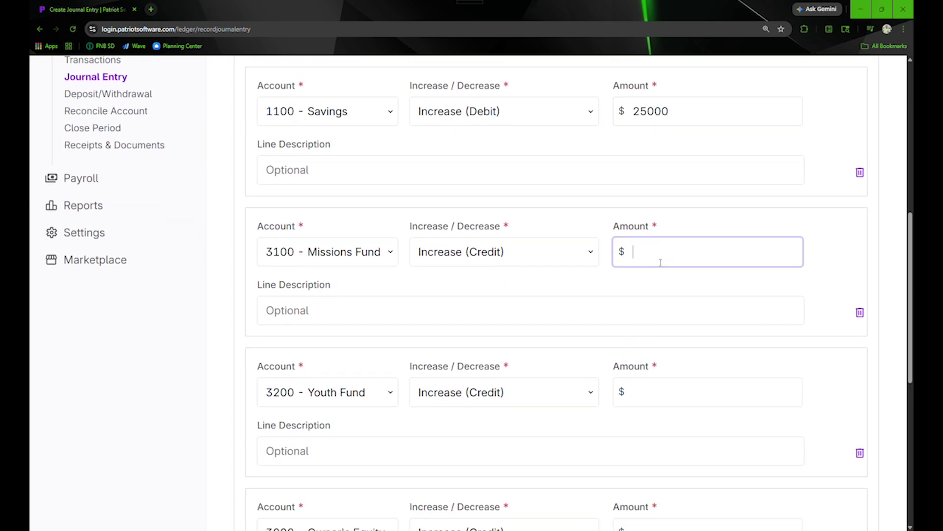
{"action": "type", "text": "550"}
{"action": "scroll", "coordinate": [659, 286], "scroll_direction": "down", "scroll_amount": 2}
{"action": "left_click", "coordinate": [651, 307]}
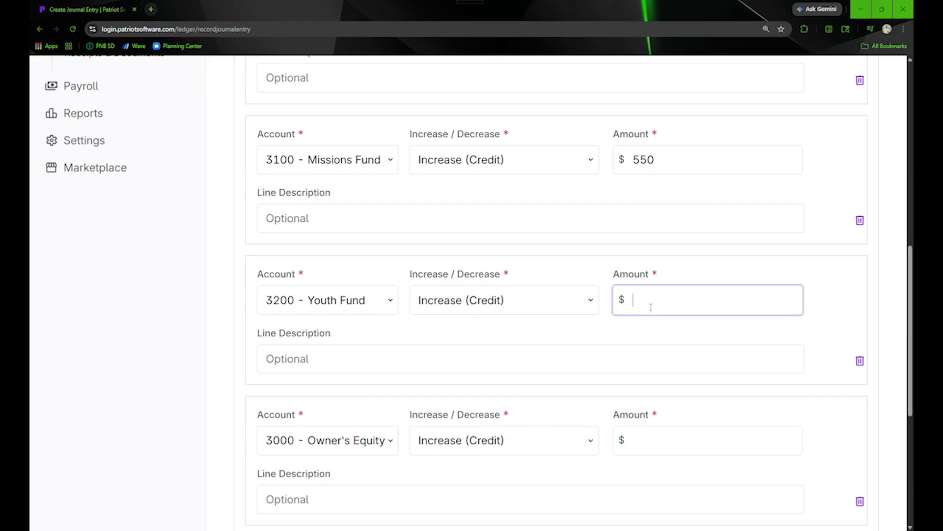
{"action": "type", "text": "1450"}
Enter 33000 as the Owner's Equity amount so that total credits match total debits.
{"action": "scroll", "coordinate": [651, 307], "scroll_direction": "down", "scroll_amount": 4}
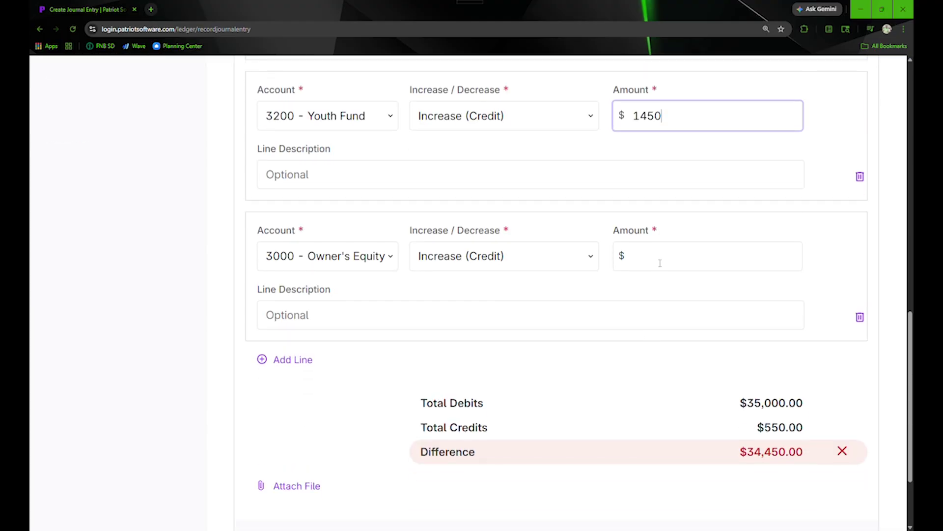
{"action": "left_click", "coordinate": [660, 251]}
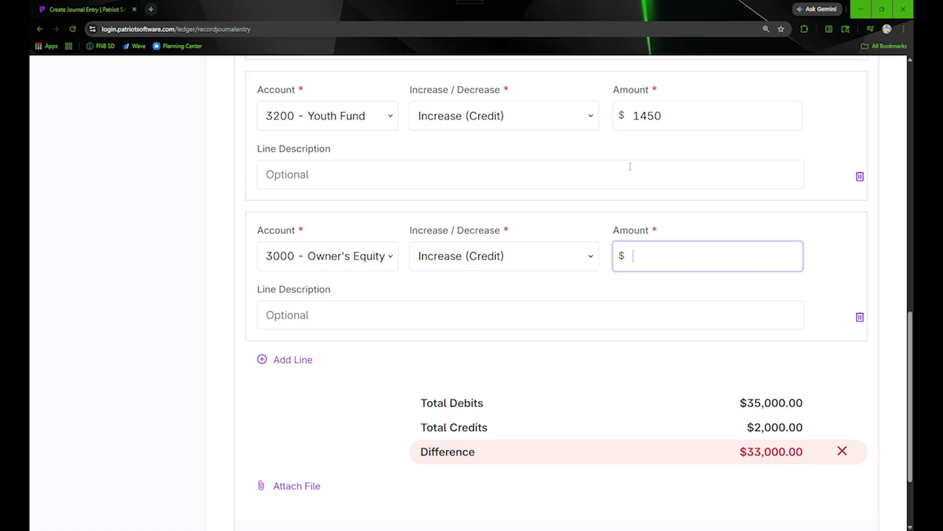
{"action": "scroll", "coordinate": [631, 166], "scroll_direction": "up", "scroll_amount": 3}
{"action": "scroll", "coordinate": [650, 305], "scroll_direction": "down", "scroll_amount": 3}
{"action": "type", "text": "33000"}
{"action": "left_click", "coordinate": [634, 371]}
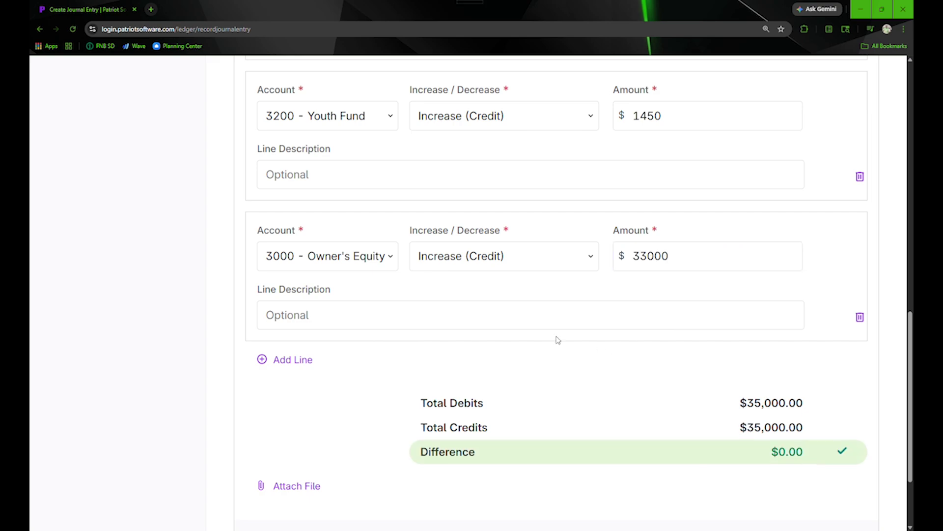
Review all lines of the beginning balances journal entry and post it.
{"action": "scroll", "coordinate": [558, 340], "scroll_direction": "up", "scroll_amount": 10}
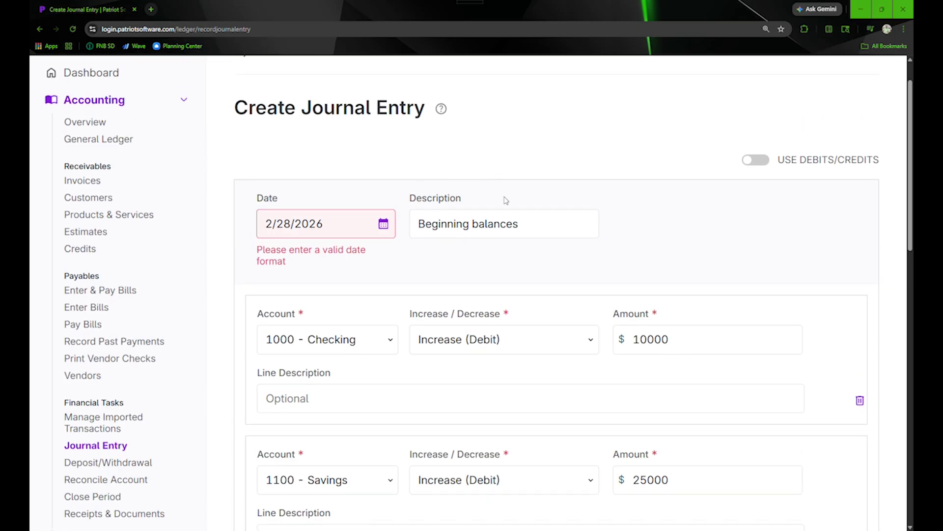
{"action": "scroll", "coordinate": [497, 233], "scroll_direction": "down", "scroll_amount": 8}
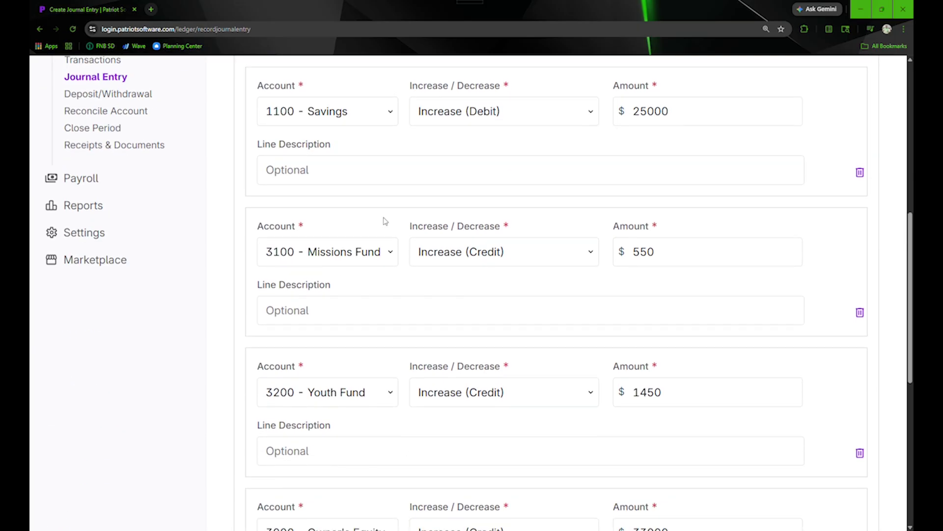
{"action": "scroll", "coordinate": [467, 273], "scroll_direction": "down", "scroll_amount": 8}
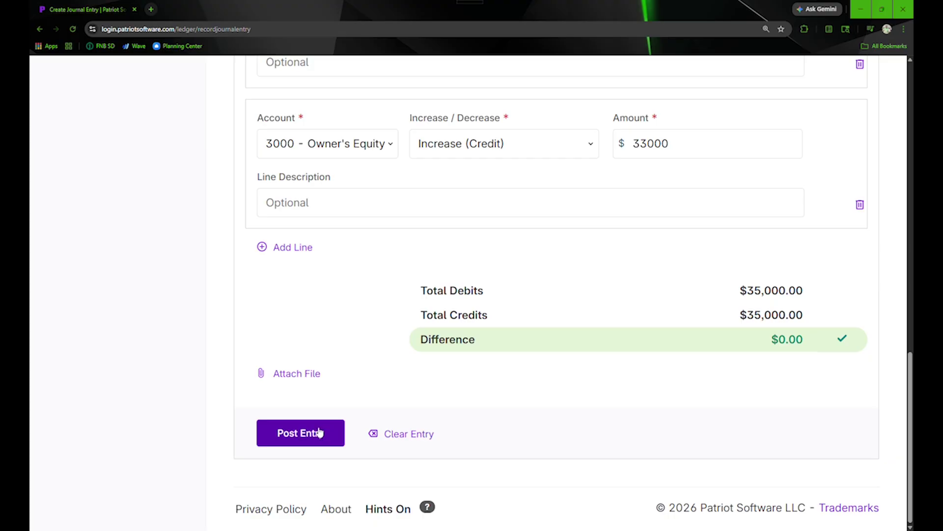
{"action": "left_click", "coordinate": [317, 433]}
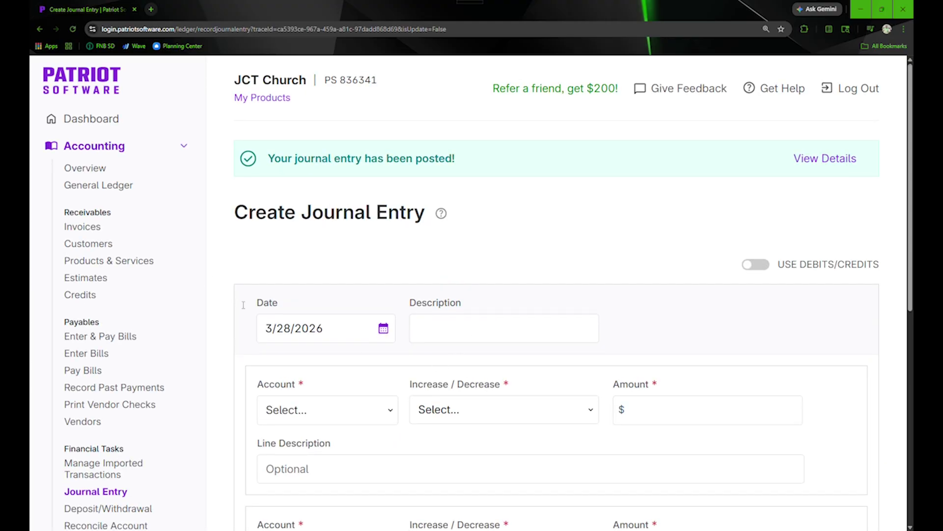
Check the asset and liability account balances on the accounting Overview.
{"action": "left_click", "coordinate": [97, 170]}
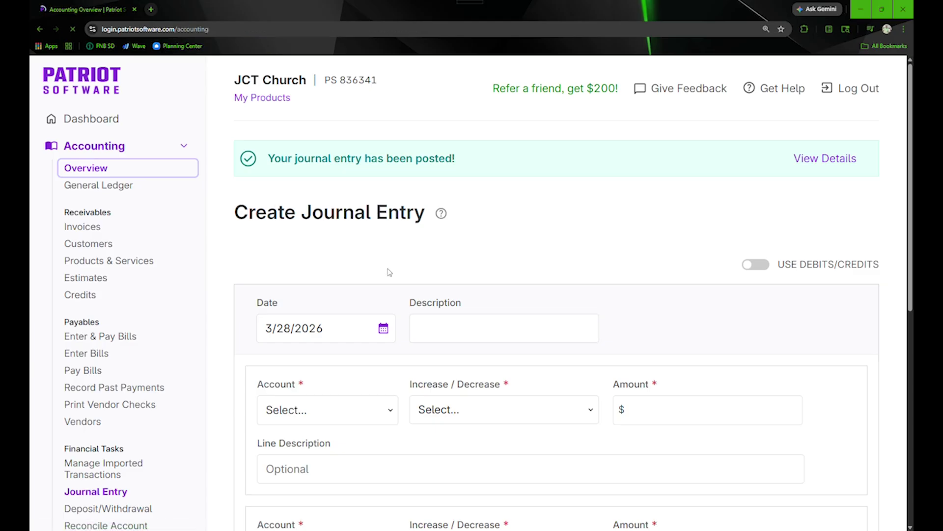
{"action": "scroll", "coordinate": [492, 320], "scroll_direction": "down", "scroll_amount": 3}
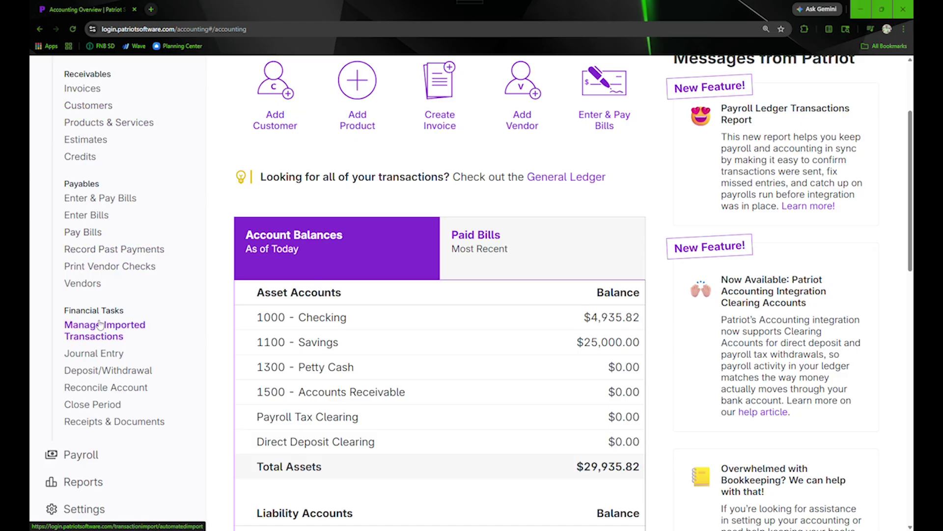
{"action": "scroll", "coordinate": [100, 324], "scroll_direction": "down", "scroll_amount": 2}
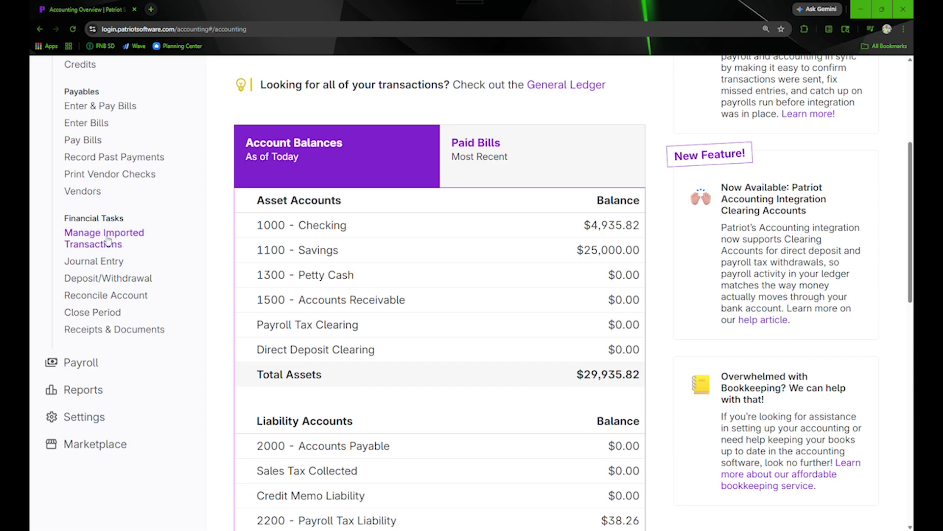
Start a deposit to the 1100 - Savings bank account dated 3/31/2026, with the description "Interest".
{"action": "left_click", "coordinate": [105, 279]}
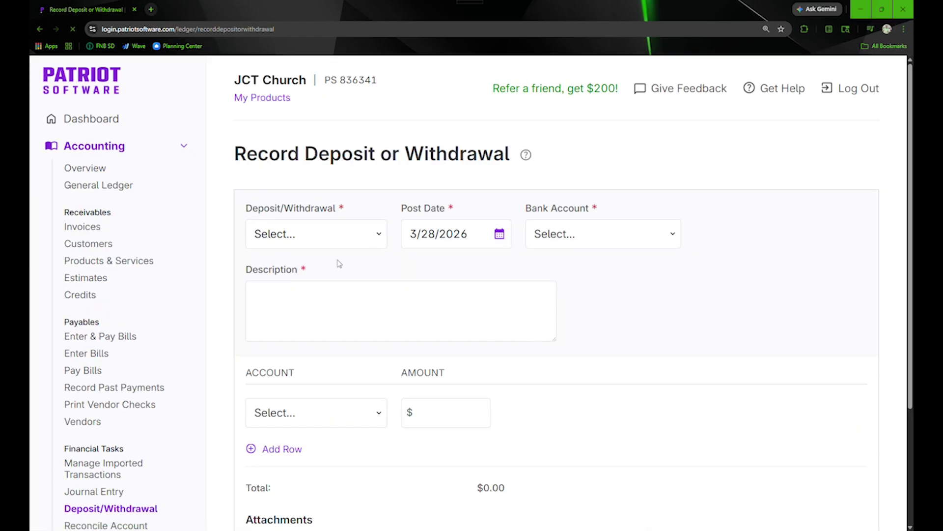
{"action": "left_click", "coordinate": [338, 244]}
{"action": "left_click", "coordinate": [318, 272]}
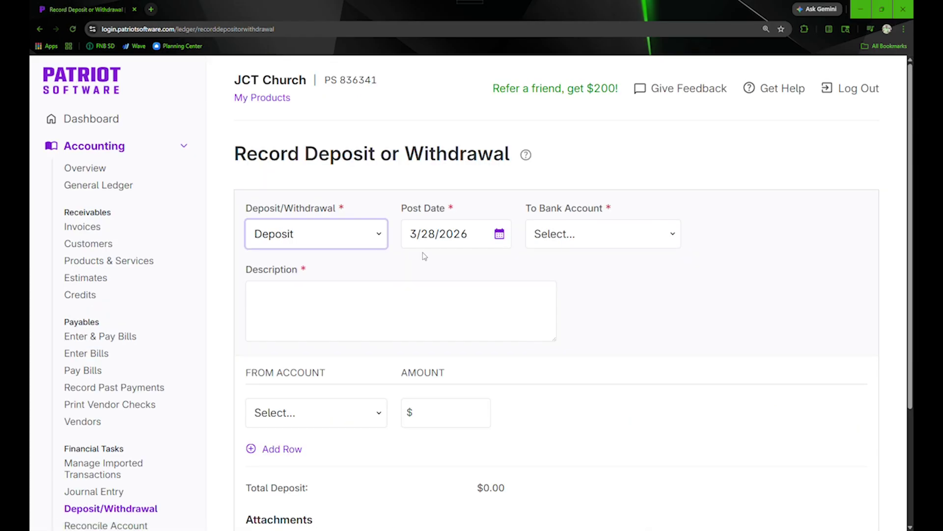
{"action": "left_click", "coordinate": [556, 248]}
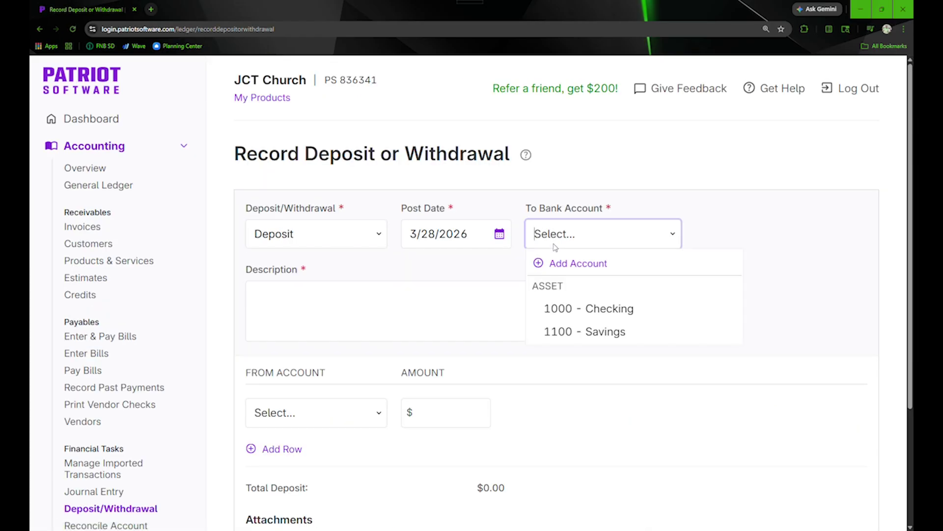
{"action": "left_click", "coordinate": [575, 336]}
{"action": "left_click", "coordinate": [499, 233]}
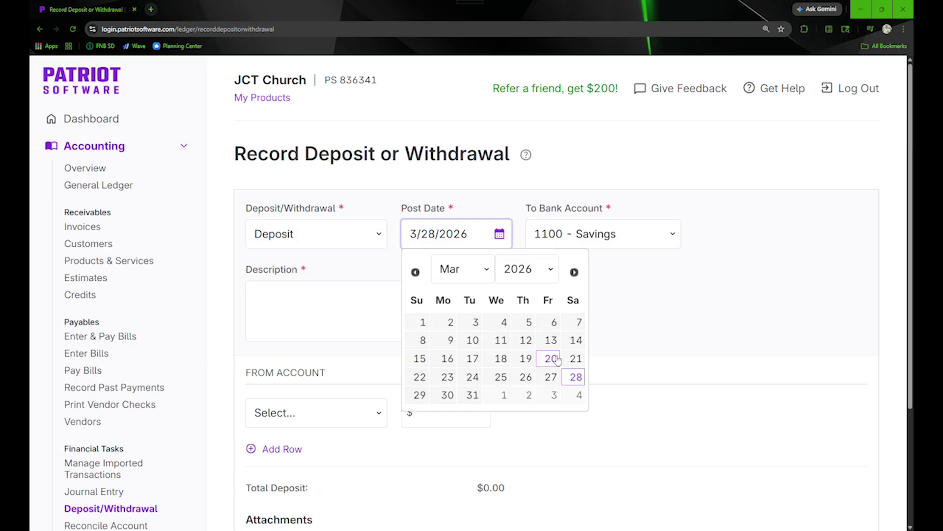
{"action": "left_click", "coordinate": [472, 394]}
{"action": "left_click", "coordinate": [331, 321]}
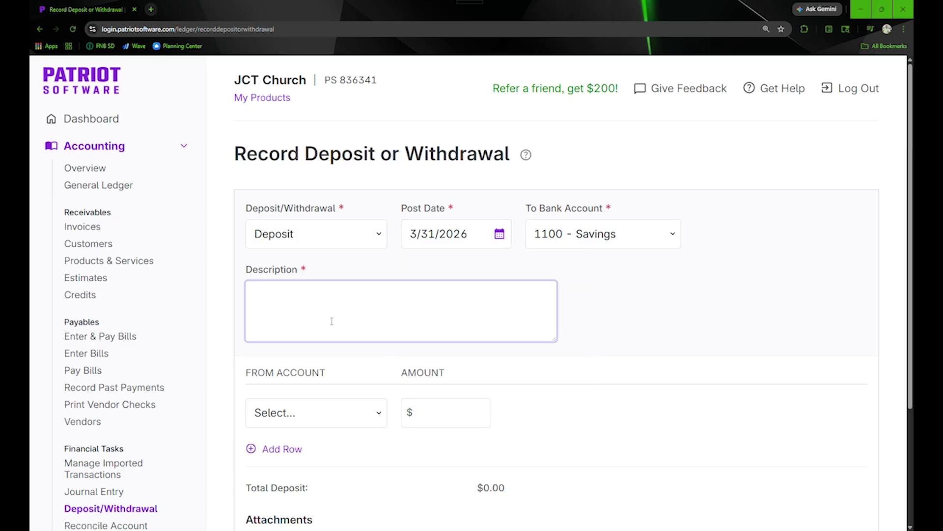
{"action": "type", "text": "Interest"}
Choose 4100 - Interest as the account the deposit comes from.
{"action": "left_click", "coordinate": [285, 420]}
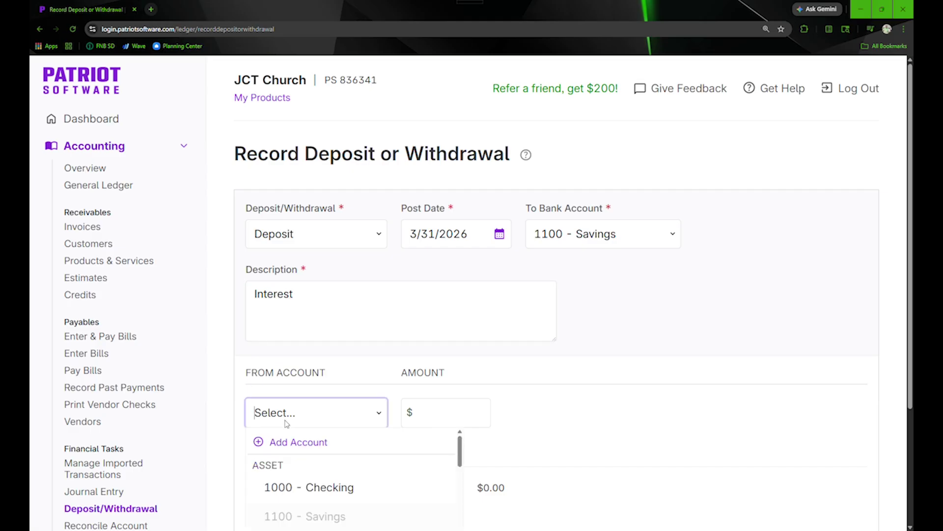
{"action": "type", "text": "int"}
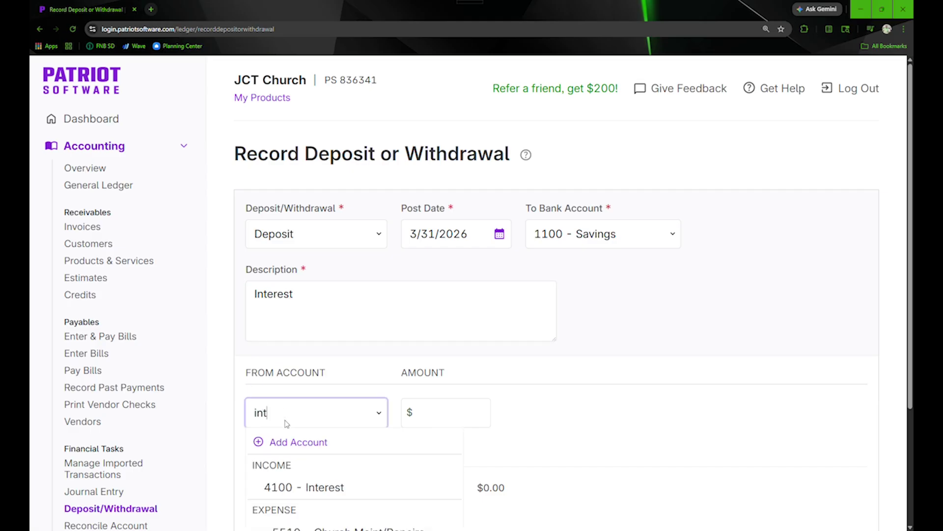
{"action": "left_click", "coordinate": [303, 497]}
{"action": "left_click", "coordinate": [443, 410]}
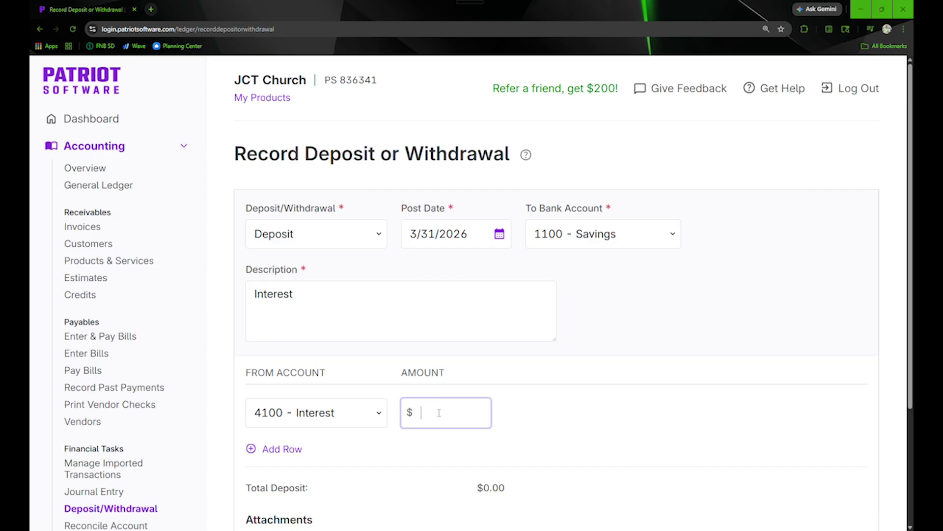
{"action": "left_click", "coordinate": [381, 422]}
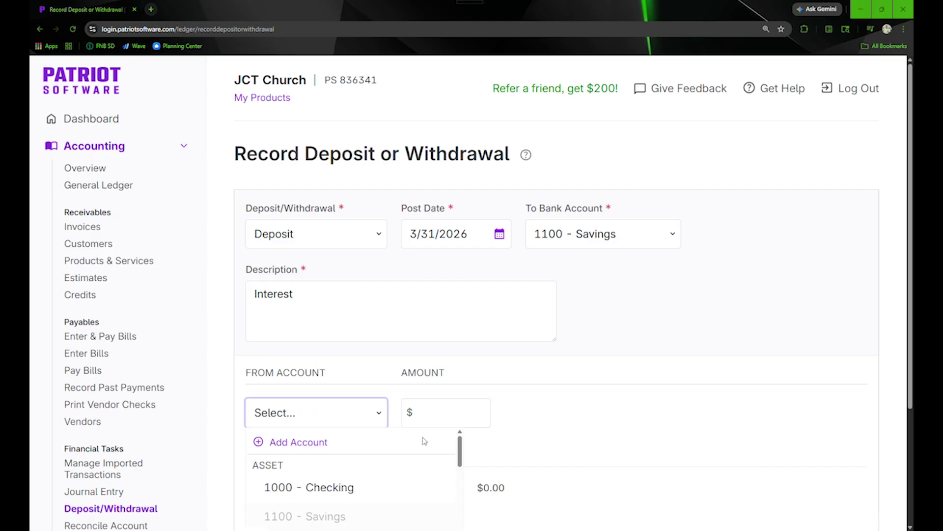
{"action": "left_click", "coordinate": [386, 406]}
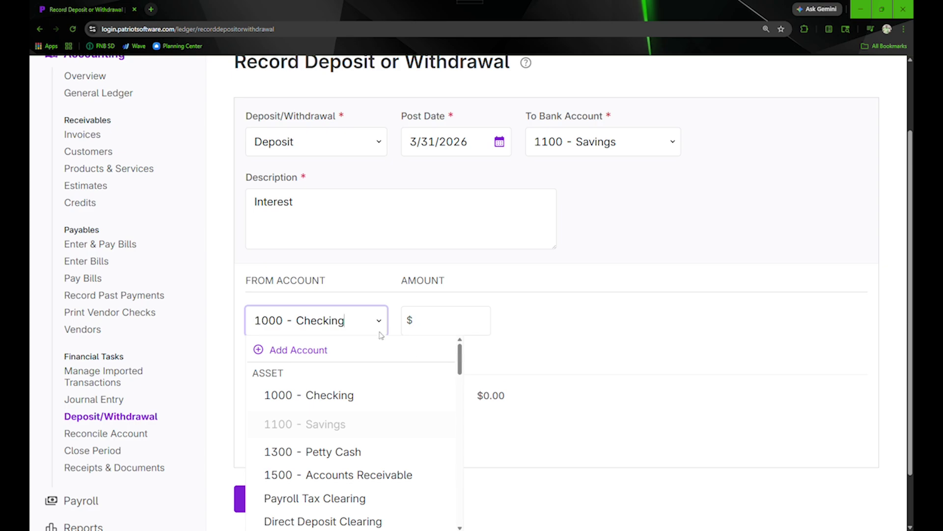
{"action": "scroll", "coordinate": [369, 413], "scroll_direction": "down", "scroll_amount": 5}
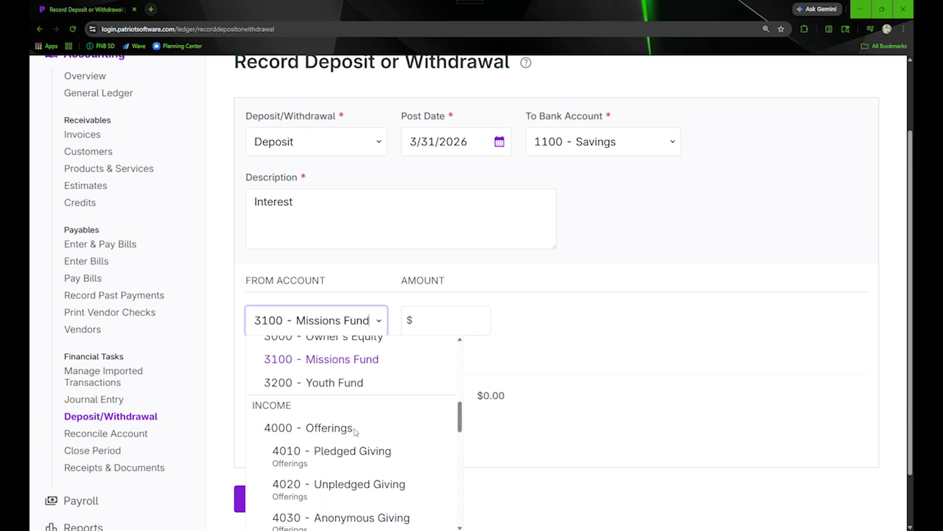
{"action": "scroll", "coordinate": [344, 459], "scroll_direction": "down", "scroll_amount": 3}
{"action": "left_click", "coordinate": [339, 457]}
Enter 10.65 as the interest amount and post the deposit transaction.
{"action": "left_click", "coordinate": [426, 332]}
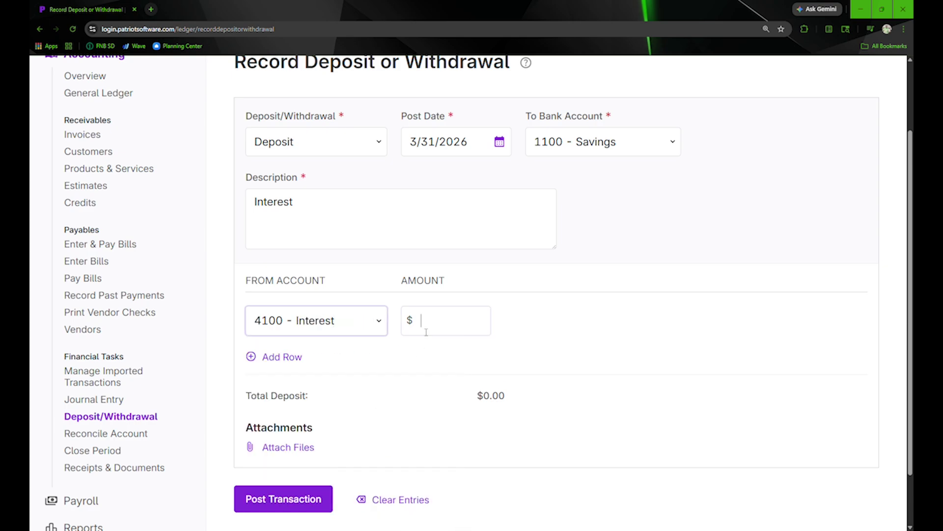
{"action": "type", "text": "10."}
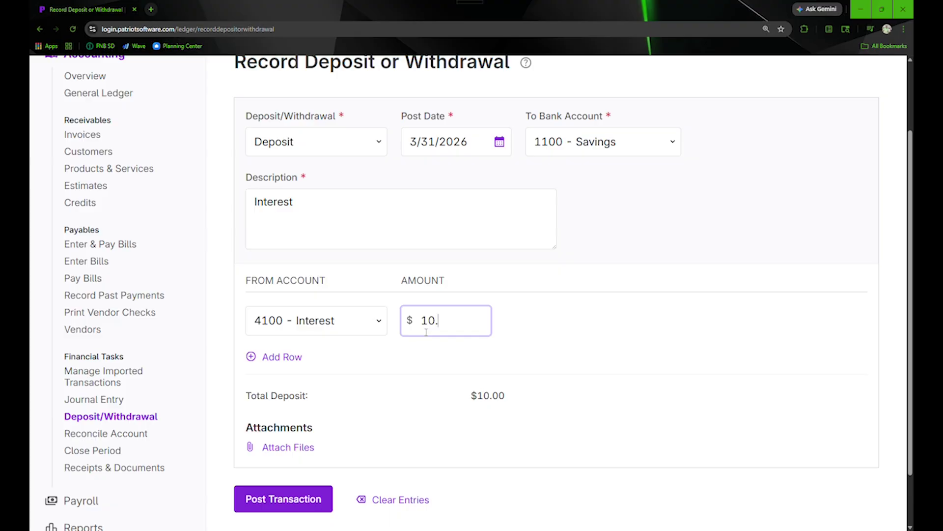
{"action": "type", "text": "65"}
{"action": "scroll", "coordinate": [311, 434], "scroll_direction": "down", "scroll_amount": 2}
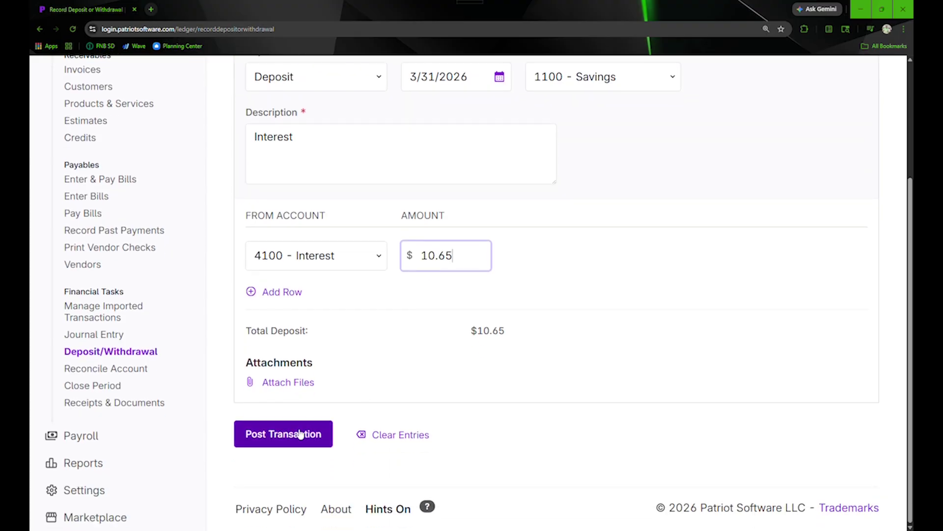
{"action": "left_click", "coordinate": [283, 435]}
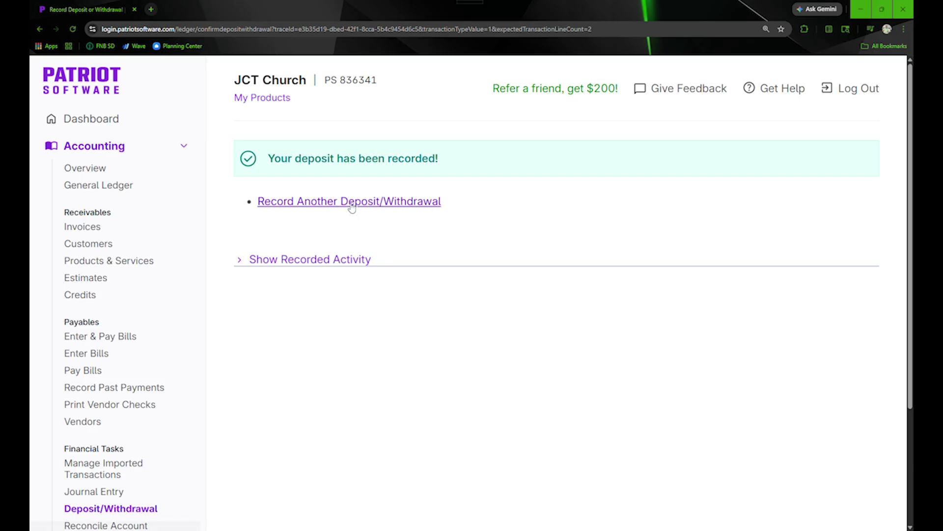
Start another deposit, dated 3/8/2026, to the 1000 - Checking bank account with the description "sunday offering".
{"action": "left_click", "coordinate": [333, 199]}
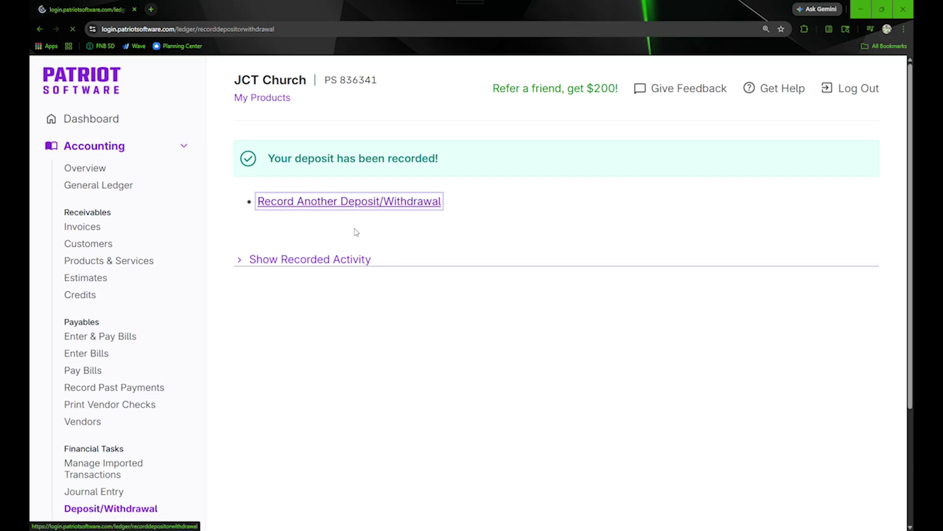
{"action": "left_click", "coordinate": [379, 235]}
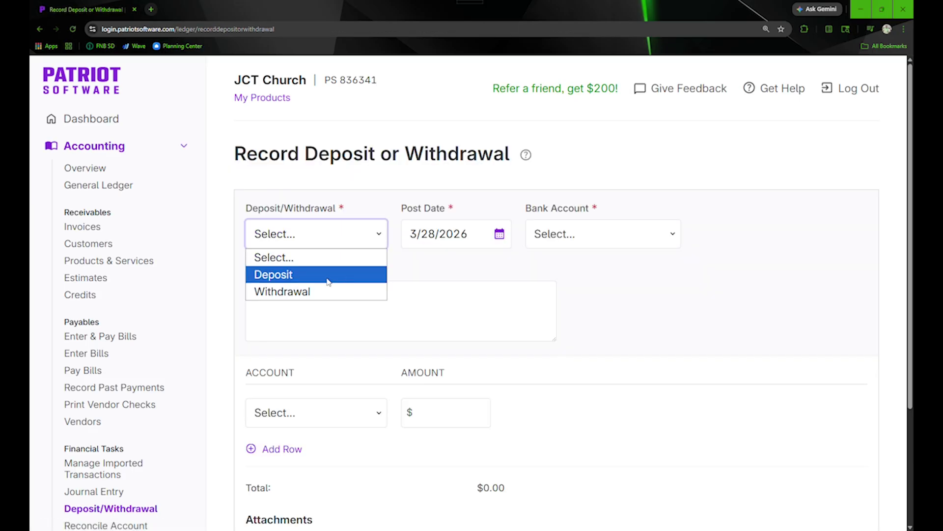
{"action": "left_click", "coordinate": [351, 276]}
{"action": "left_click", "coordinate": [503, 236]}
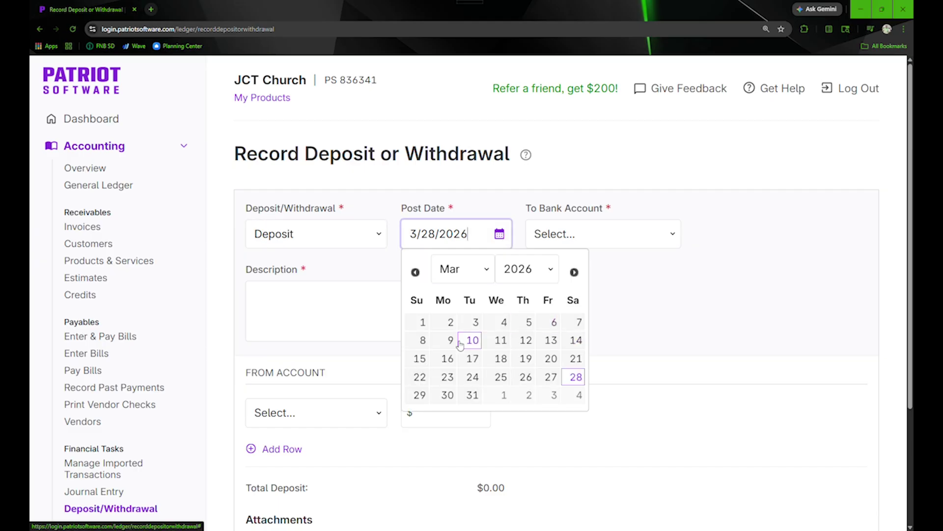
{"action": "left_click", "coordinate": [424, 340]}
{"action": "left_click", "coordinate": [587, 242]}
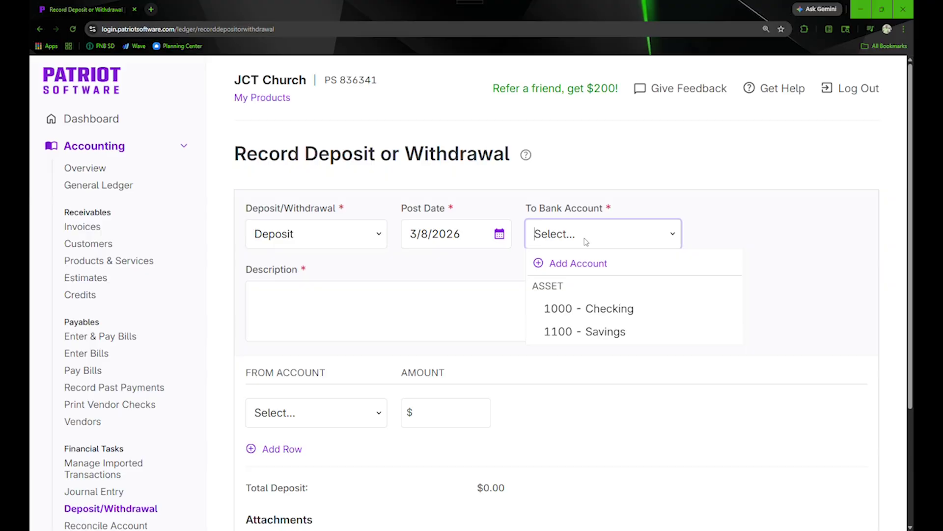
{"action": "left_click", "coordinate": [594, 310]}
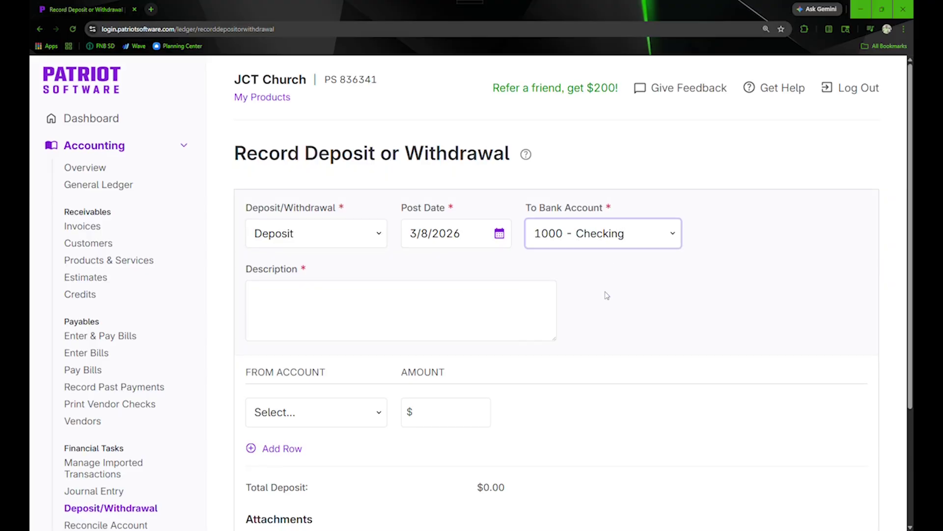
{"action": "scroll", "coordinate": [604, 295], "scroll_direction": "down", "scroll_amount": 1}
{"action": "left_click", "coordinate": [434, 261]}
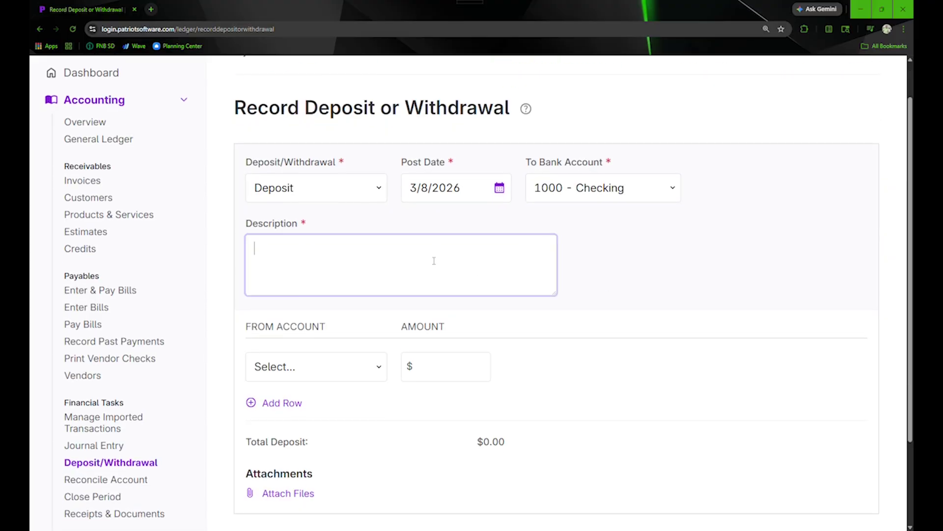
{"action": "type", "text": "sunday offering"}
Add a second row to the offering deposit and fill the first with 4010 - Pledged Giving and an amount of 1000.
{"action": "scroll", "coordinate": [545, 363], "scroll_direction": "down", "scroll_amount": 1}
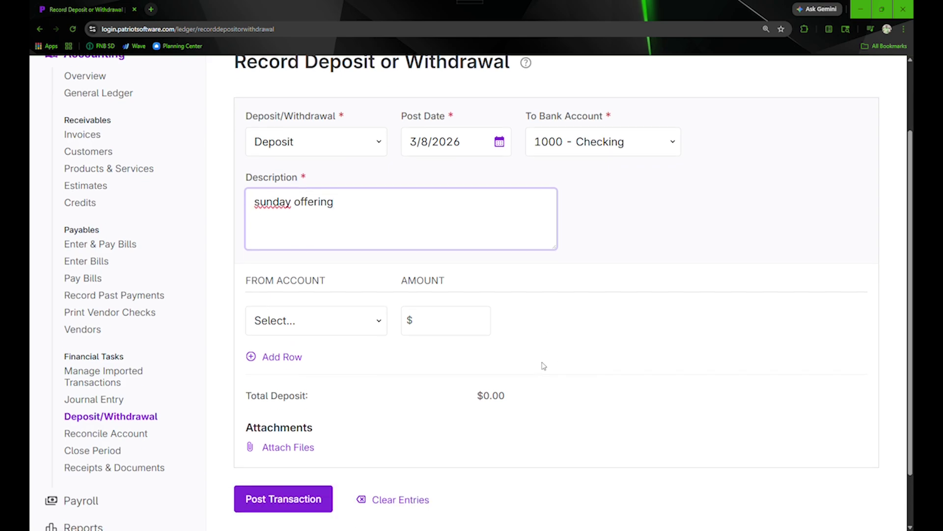
{"action": "scroll", "coordinate": [562, 356], "scroll_direction": "down", "scroll_amount": 1}
{"action": "left_click", "coordinate": [281, 311]}
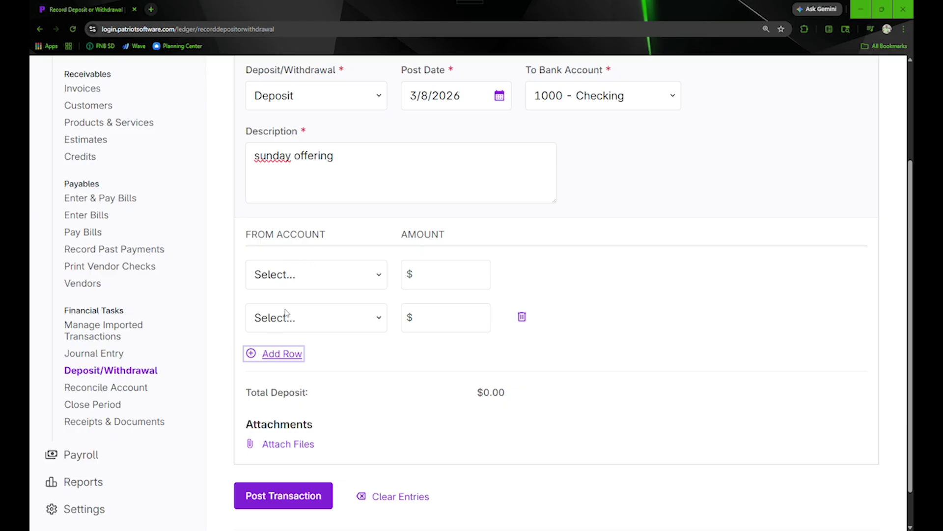
{"action": "left_click", "coordinate": [314, 274]}
{"action": "key", "text": "Down"}
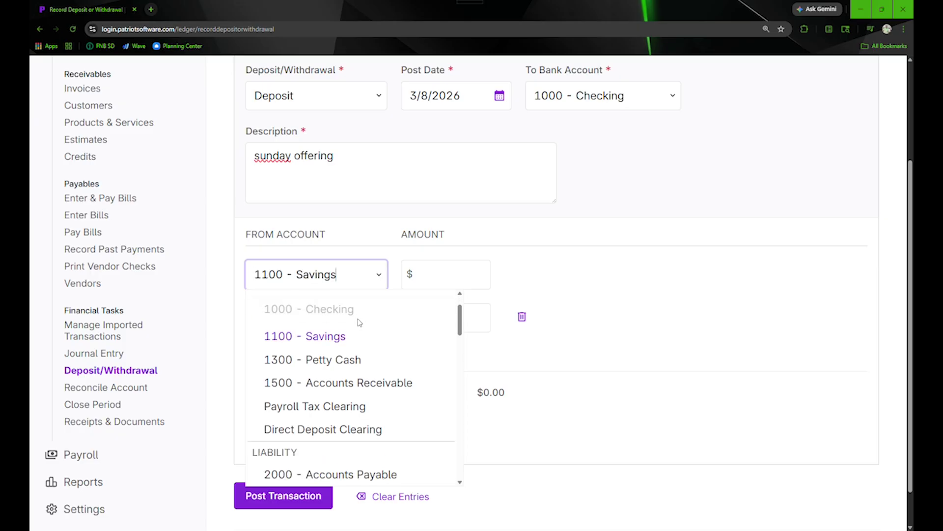
{"action": "key", "text": "Down"}
{"action": "scroll", "coordinate": [377, 373], "scroll_direction": "down", "scroll_amount": 5}
{"action": "scroll", "coordinate": [375, 390], "scroll_direction": "down", "scroll_amount": 2}
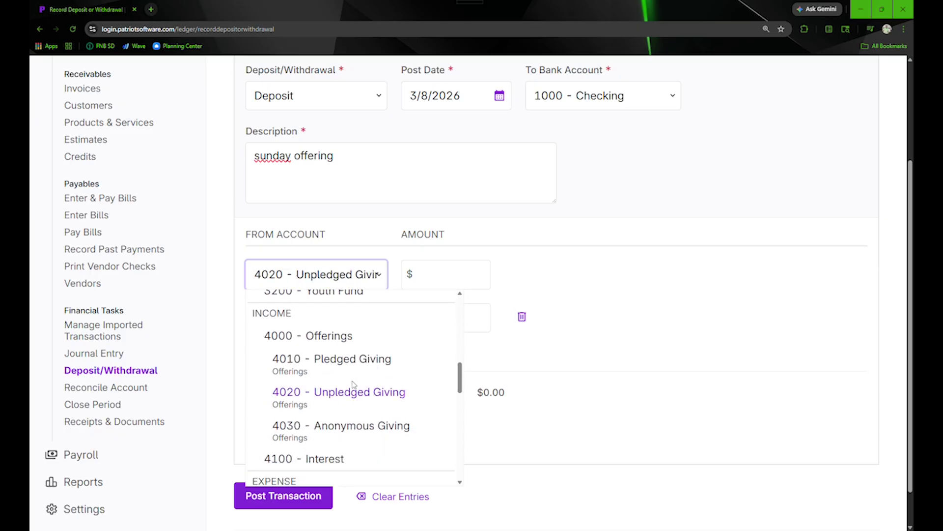
{"action": "left_click", "coordinate": [349, 363]}
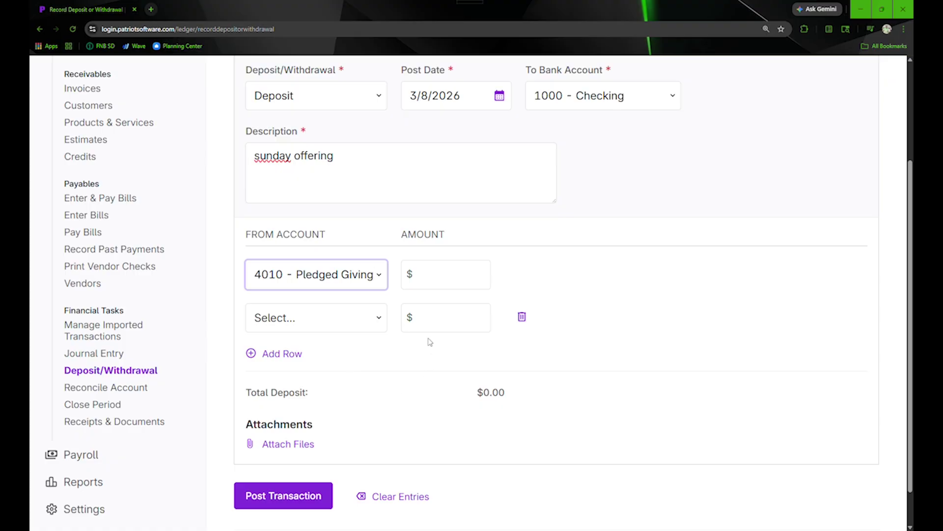
{"action": "left_click", "coordinate": [448, 279]}
{"action": "type", "text": "1000"}
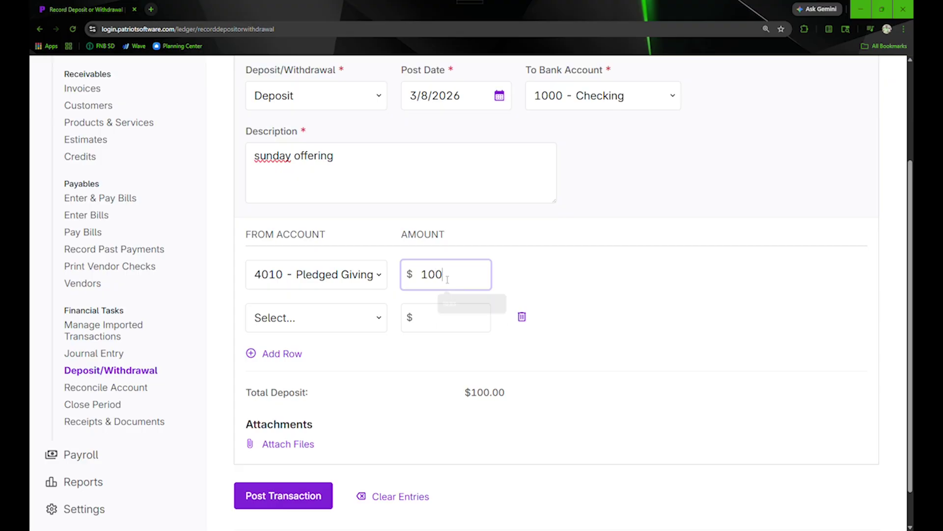
Fill the second deposit row with account 4020 - Unpledged Giving and an amount of 250.
{"action": "left_click", "coordinate": [330, 321]}
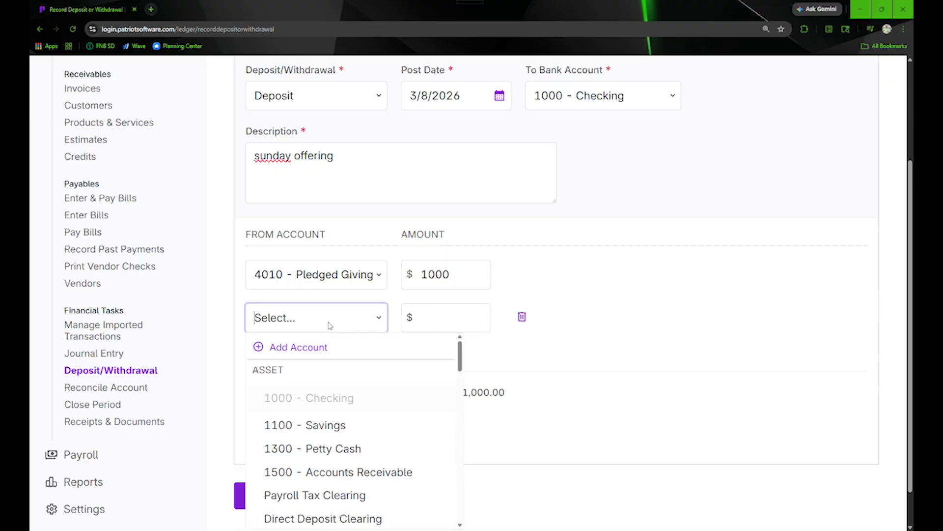
{"action": "key", "text": "Down"}
{"action": "key", "text": "Down"}
{"action": "key", "text": "Down"}
{"action": "key", "text": "Down"}
{"action": "key", "text": "Down"}
{"action": "key", "text": "Down"}
{"action": "key", "text": "Down"}
{"action": "key", "text": "Down"}
{"action": "key", "text": "Down"}
{"action": "key", "text": "Down"}
{"action": "key", "text": "Down"}
{"action": "key", "text": "Down"}
{"action": "key", "text": "Down"}
{"action": "key", "text": "Down"}
{"action": "key", "text": "Down"}
{"action": "key", "text": "Down"}
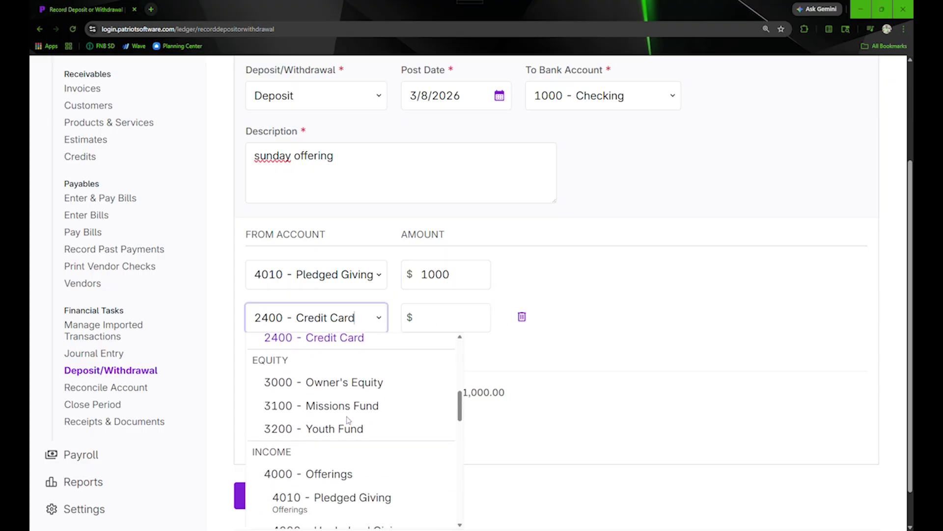
{"action": "left_click", "coordinate": [340, 437]}
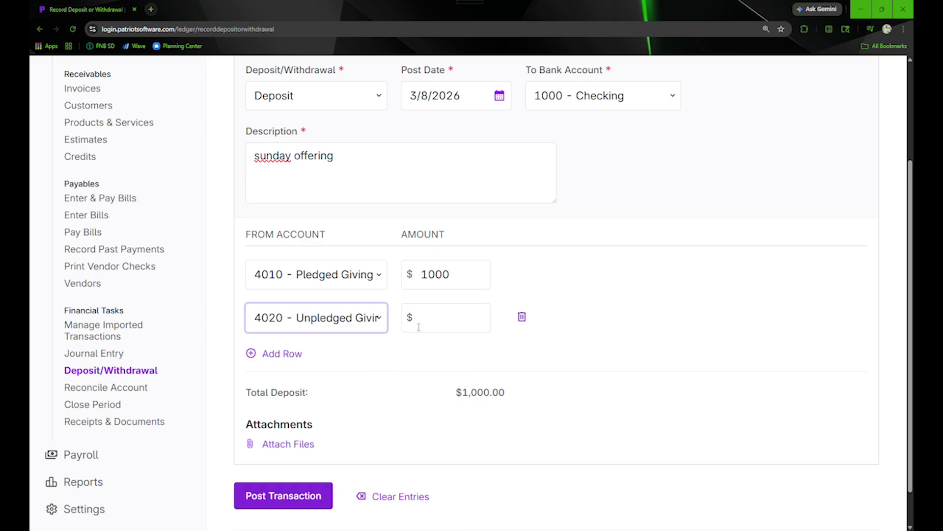
{"action": "left_click", "coordinate": [437, 318]}
{"action": "type", "text": "250"}
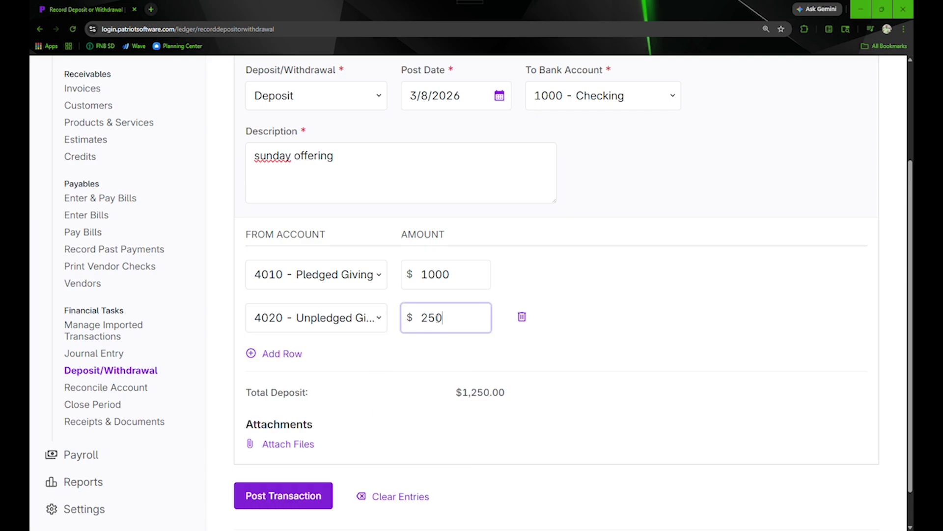
Add a third row to the offering deposit with account 3100 - Missions Fund and an amount of 100.
{"action": "left_click", "coordinate": [283, 354]}
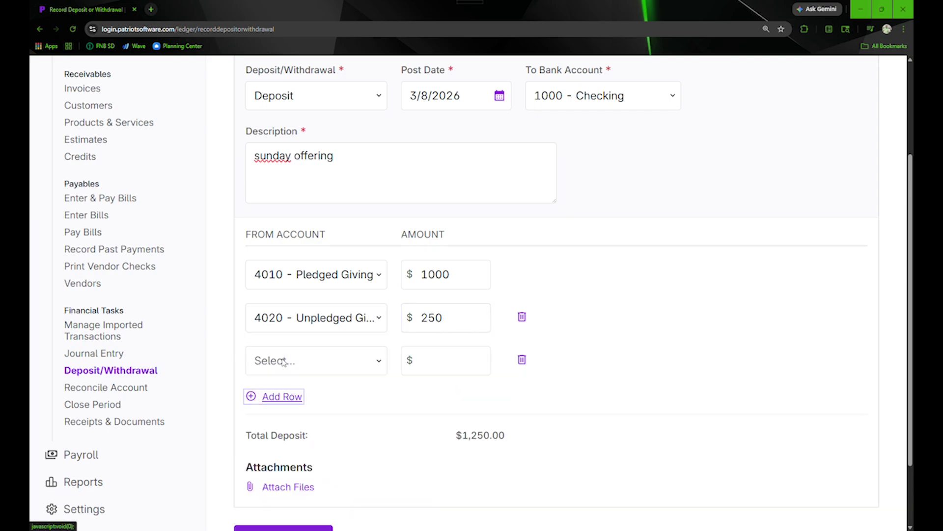
{"action": "left_click", "coordinate": [326, 363]}
{"action": "scroll", "coordinate": [329, 386], "scroll_direction": "down", "scroll_amount": 5}
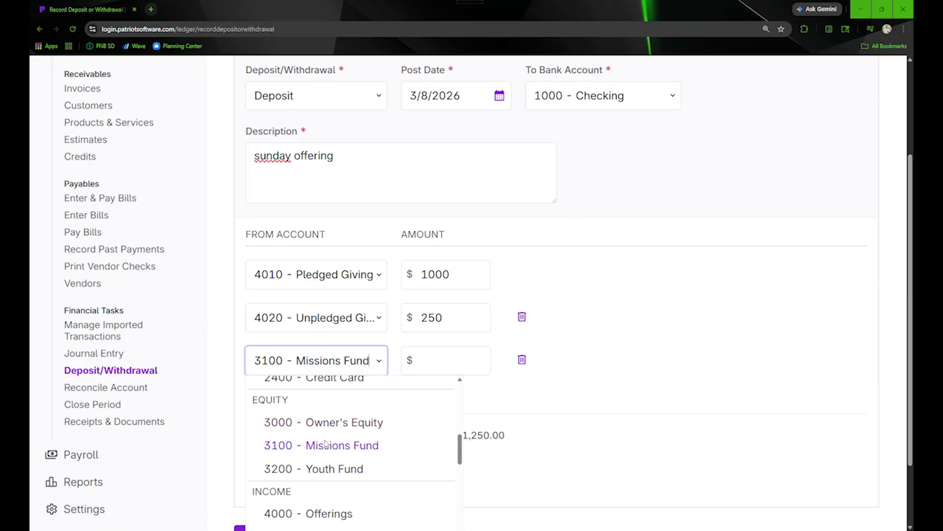
{"action": "left_click", "coordinate": [326, 444]}
{"action": "left_click", "coordinate": [453, 366]}
{"action": "type", "text": "100"}
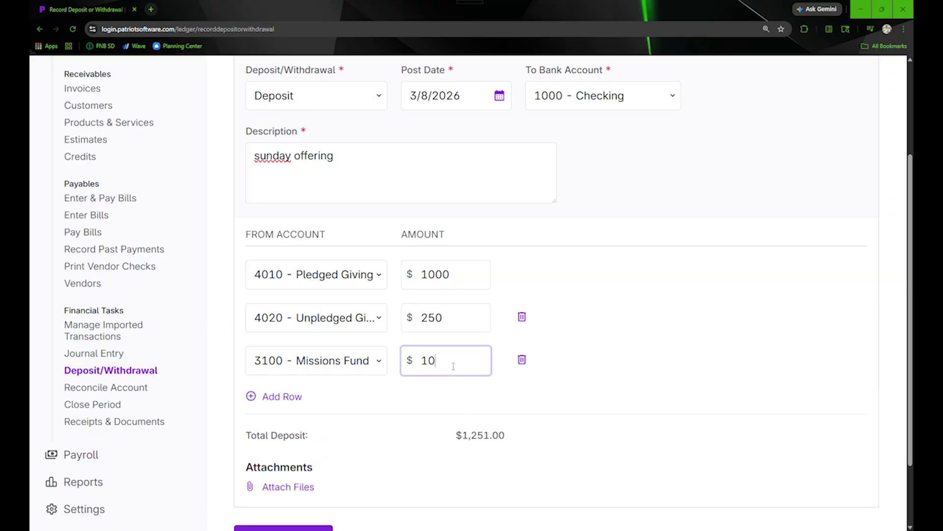
{"action": "left_click", "coordinate": [652, 442]}
{"action": "scroll", "coordinate": [623, 436], "scroll_direction": "down", "scroll_amount": 2}
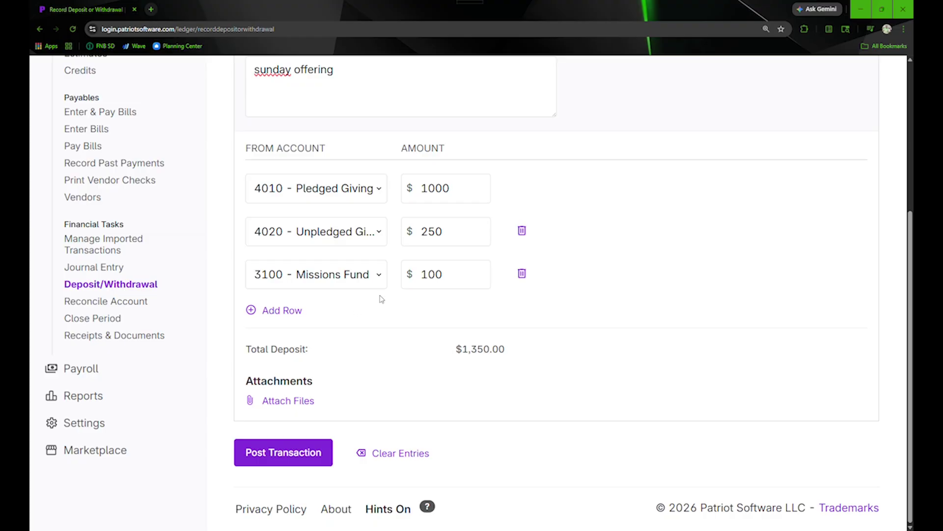
{"action": "left_click", "coordinate": [359, 278]}
{"action": "scroll", "coordinate": [334, 314], "scroll_direction": "down", "scroll_amount": 6}
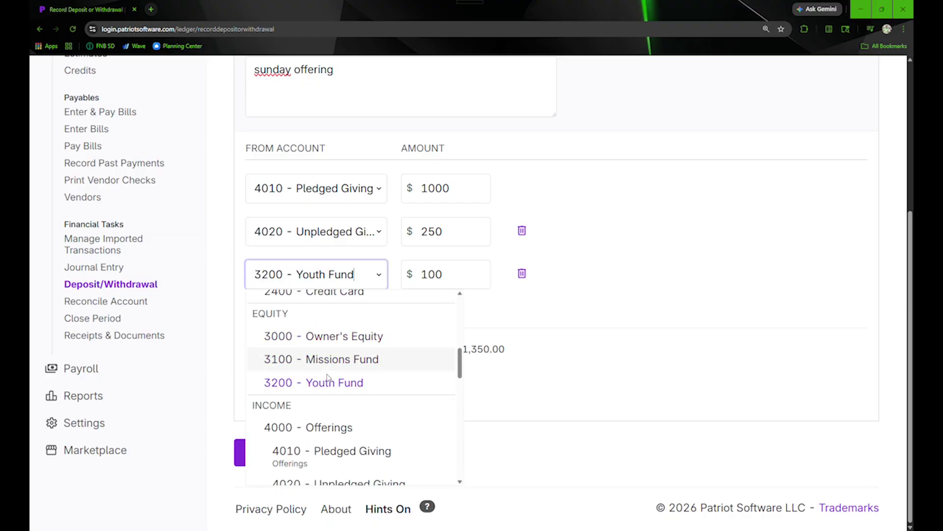
{"action": "scroll", "coordinate": [328, 378], "scroll_direction": "up", "scroll_amount": 2}
{"action": "scroll", "coordinate": [326, 388], "scroll_direction": "down", "scroll_amount": 2}
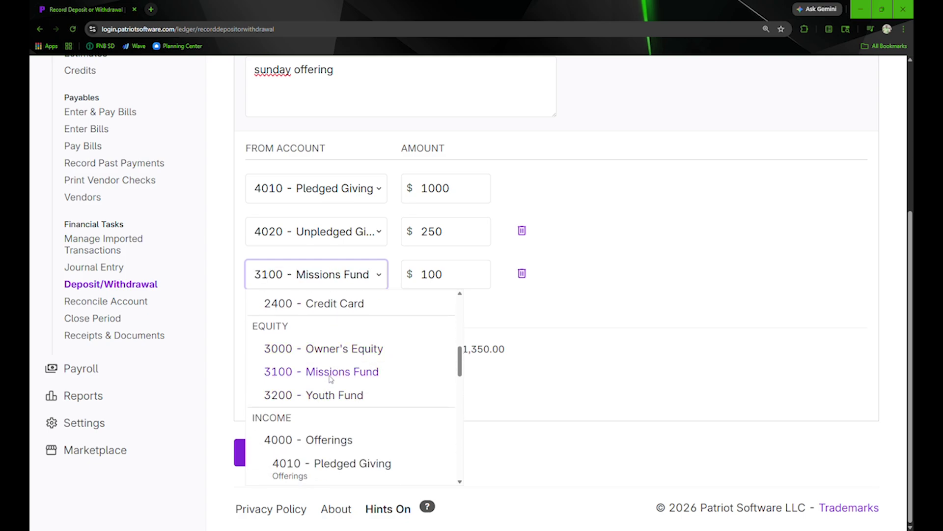
{"action": "left_click", "coordinate": [332, 376]}
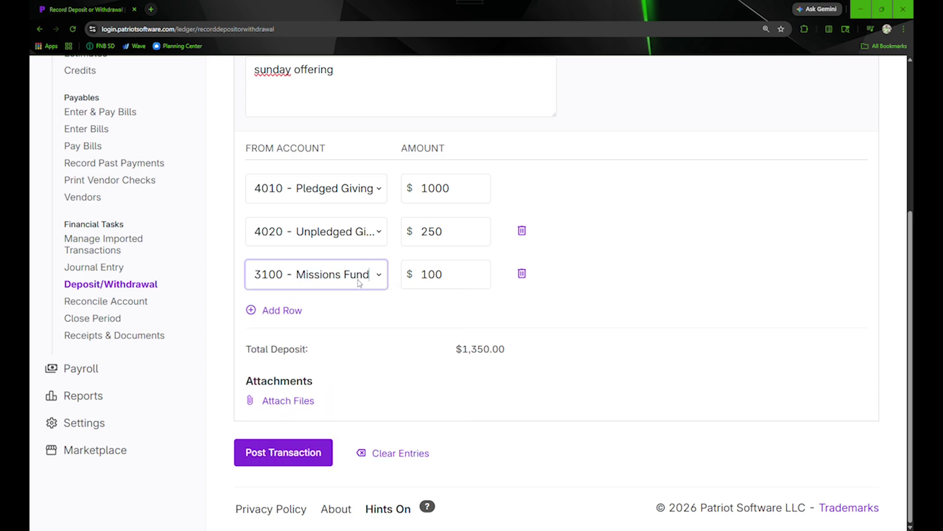
Change the third deposit row's account to 3200 - Youth Fund and post the transaction.
{"action": "left_click", "coordinate": [358, 280]}
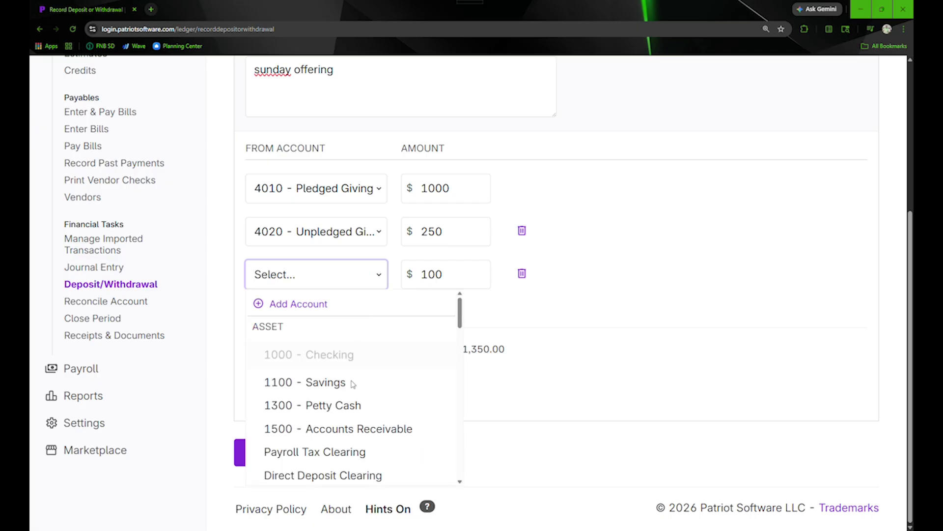
{"action": "scroll", "coordinate": [355, 389], "scroll_direction": "down", "scroll_amount": 5}
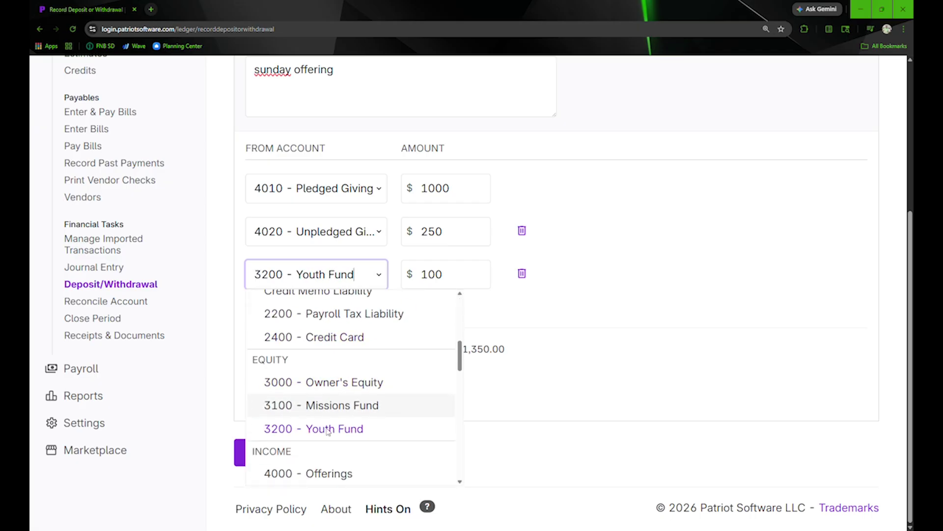
{"action": "left_click", "coordinate": [329, 428]}
{"action": "left_click", "coordinate": [622, 309]}
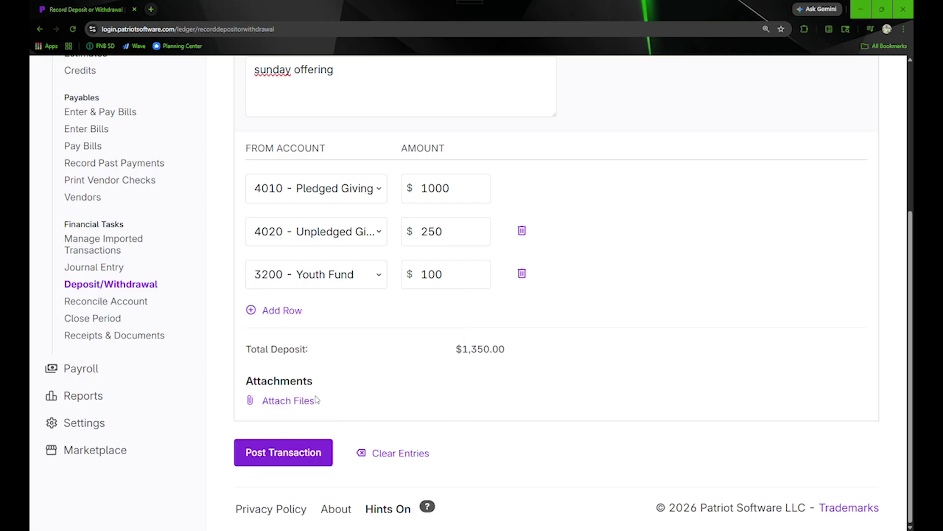
{"action": "left_click", "coordinate": [287, 450]}
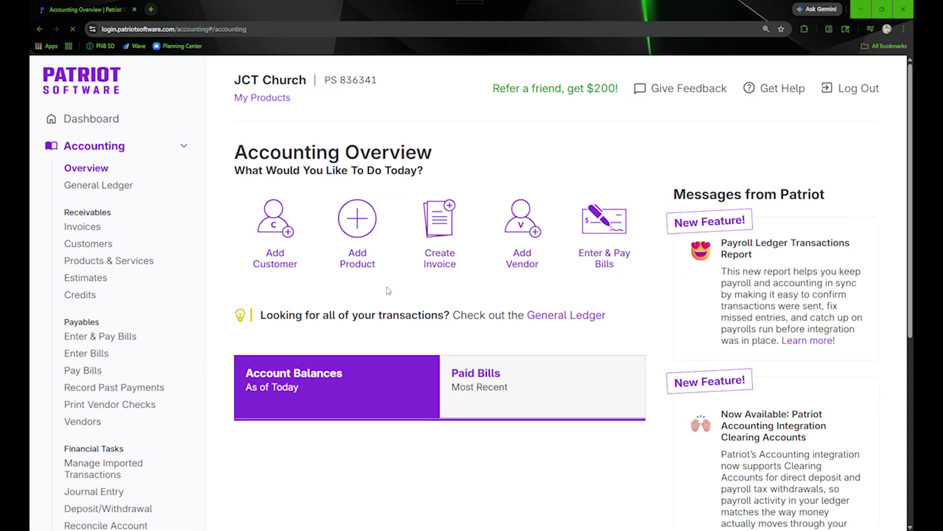
Check the account balances on the Accounting Overview, including the Missions Fund and Youth Fund equity accounts.
{"action": "scroll", "coordinate": [448, 311], "scroll_direction": "down", "scroll_amount": 5}
{"action": "scroll", "coordinate": [448, 311], "scroll_direction": "down", "scroll_amount": 5}
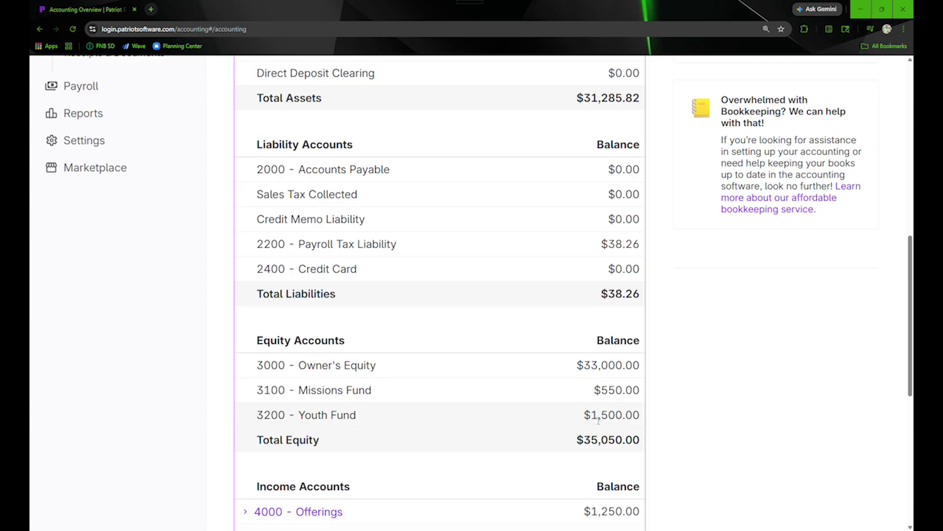
{"action": "scroll", "coordinate": [186, 274], "scroll_direction": "up", "scroll_amount": 9}
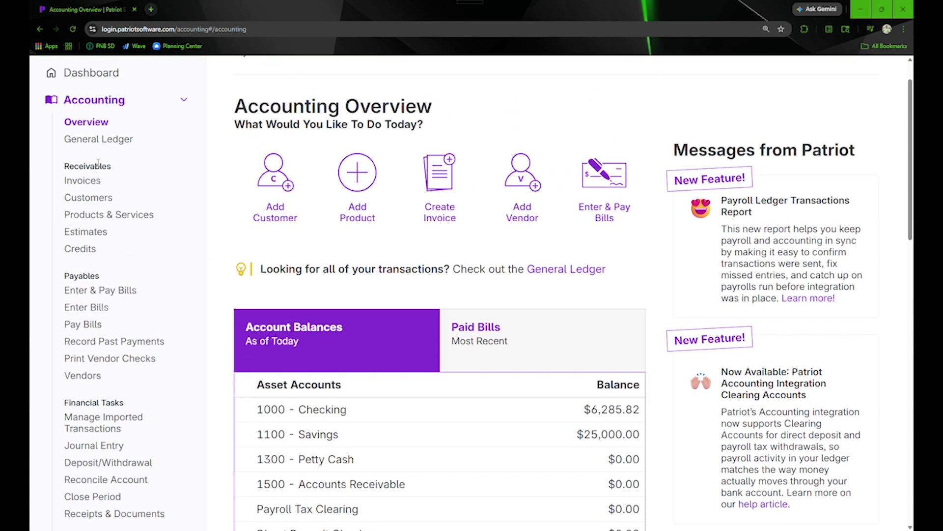
Open the General Ledger and examine how the Sunday offering posted to the Checking, Youth Fund and Pledged Giving accounts.
{"action": "left_click", "coordinate": [111, 140]}
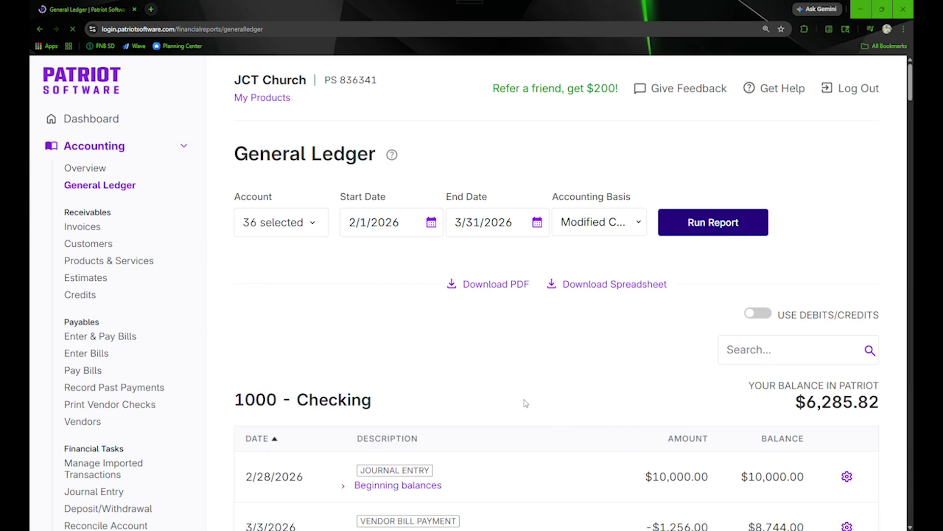
{"action": "scroll", "coordinate": [525, 402], "scroll_direction": "down", "scroll_amount": 2}
{"action": "scroll", "coordinate": [515, 406], "scroll_direction": "down", "scroll_amount": 10}
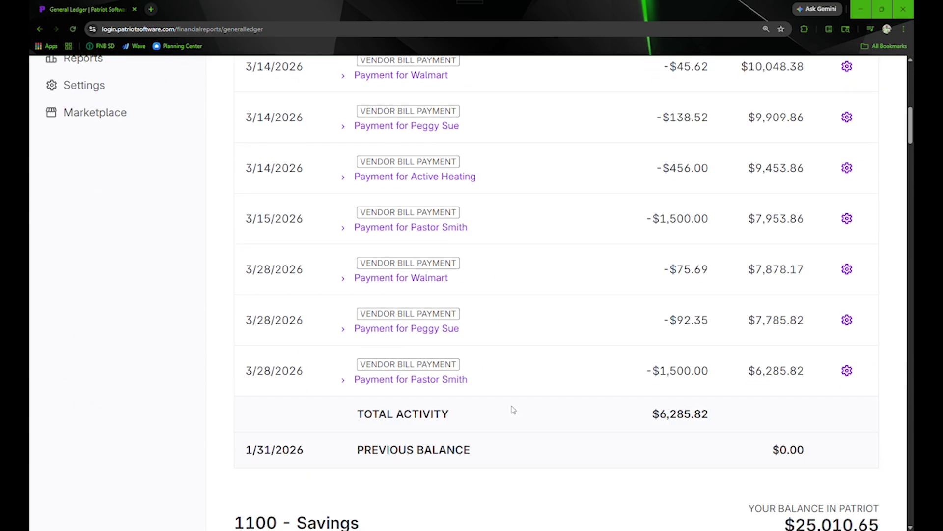
{"action": "scroll", "coordinate": [514, 410], "scroll_direction": "down", "scroll_amount": 4}
{"action": "scroll", "coordinate": [512, 411], "scroll_direction": "up", "scroll_amount": 6}
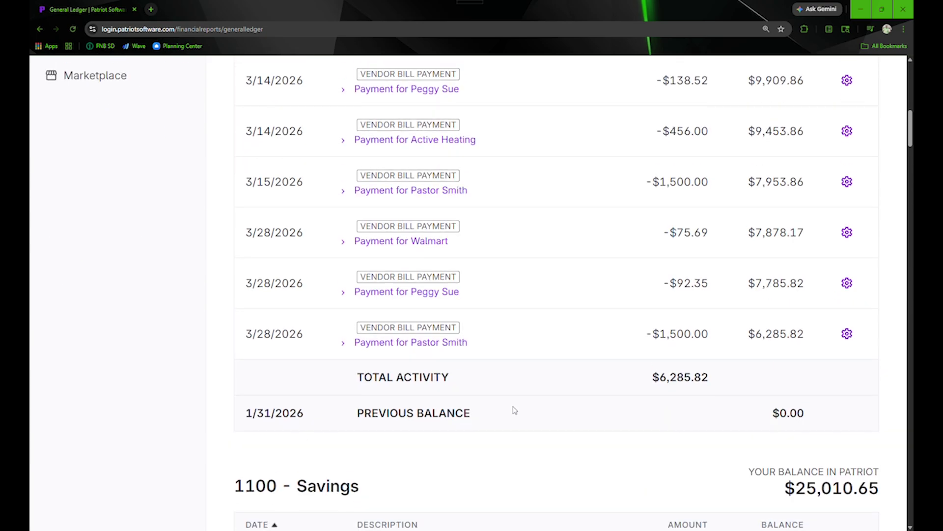
{"action": "scroll", "coordinate": [509, 405], "scroll_direction": "down", "scroll_amount": 14}
{"action": "scroll", "coordinate": [510, 403], "scroll_direction": "down", "scroll_amount": 8}
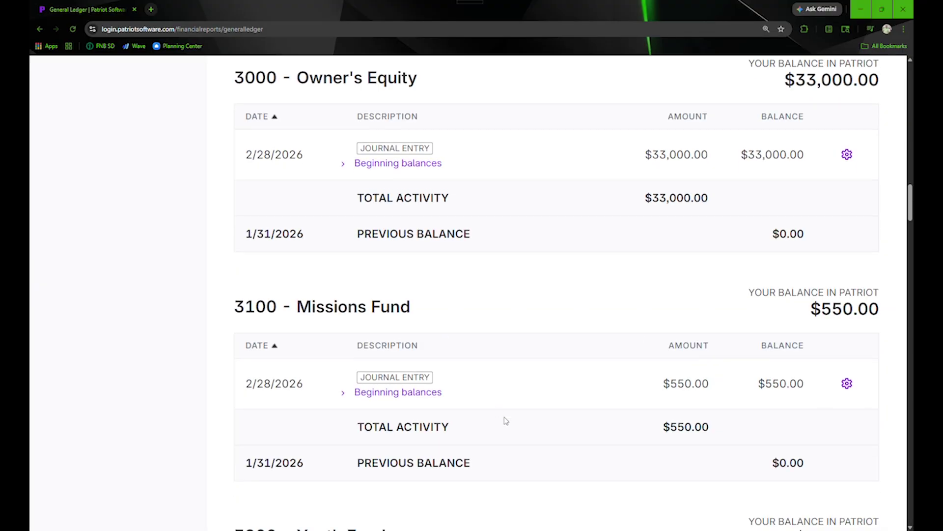
{"action": "scroll", "coordinate": [436, 320], "scroll_direction": "down", "scroll_amount": 3}
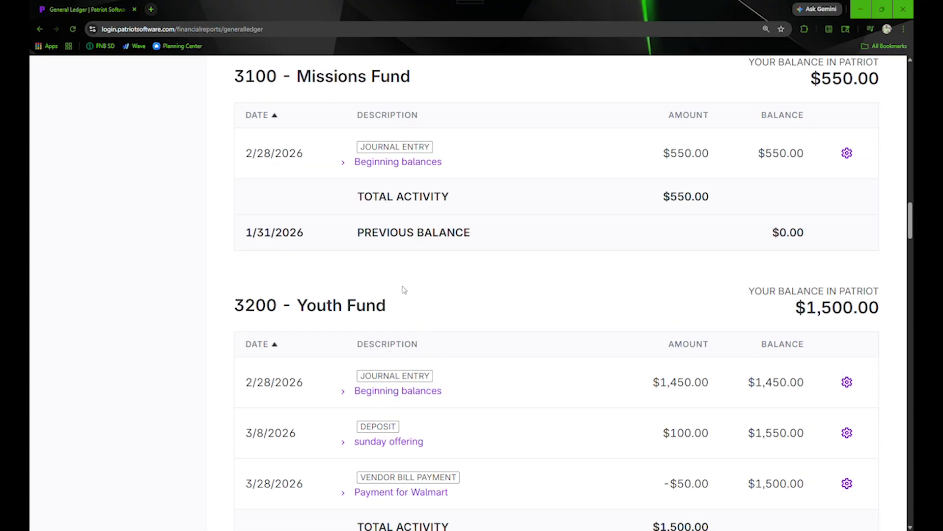
{"action": "scroll", "coordinate": [403, 290], "scroll_direction": "down", "scroll_amount": 4}
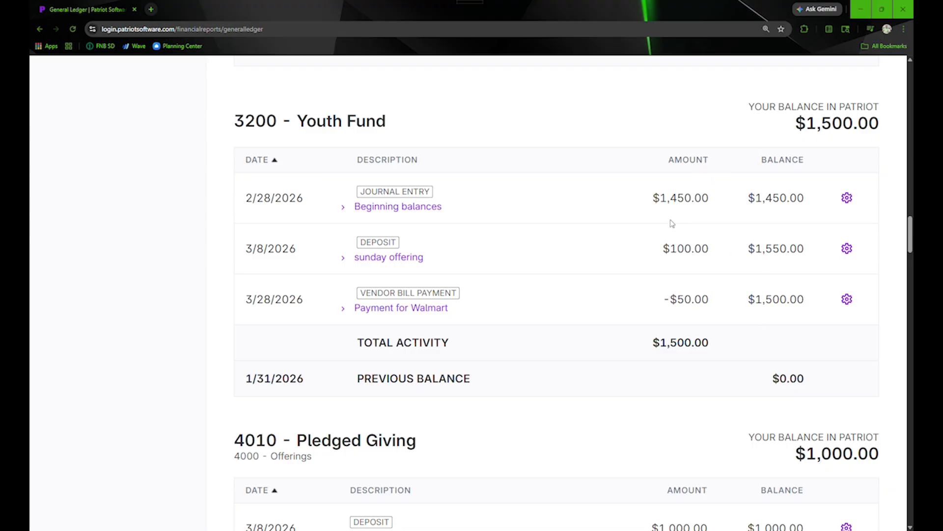
{"action": "scroll", "coordinate": [679, 335], "scroll_direction": "down", "scroll_amount": 1}
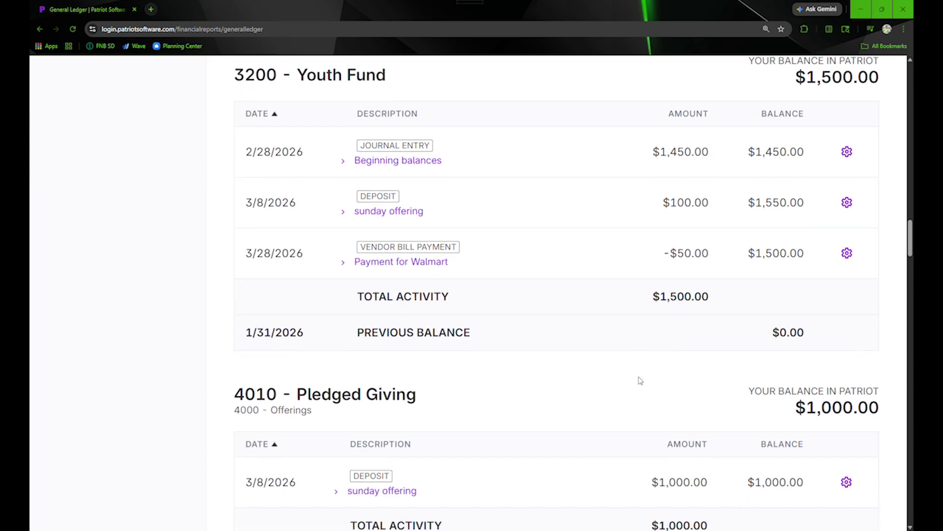
{"action": "scroll", "coordinate": [638, 379], "scroll_direction": "up", "scroll_amount": 20}
{"action": "scroll", "coordinate": [215, 308], "scroll_direction": "up", "scroll_amount": 15}
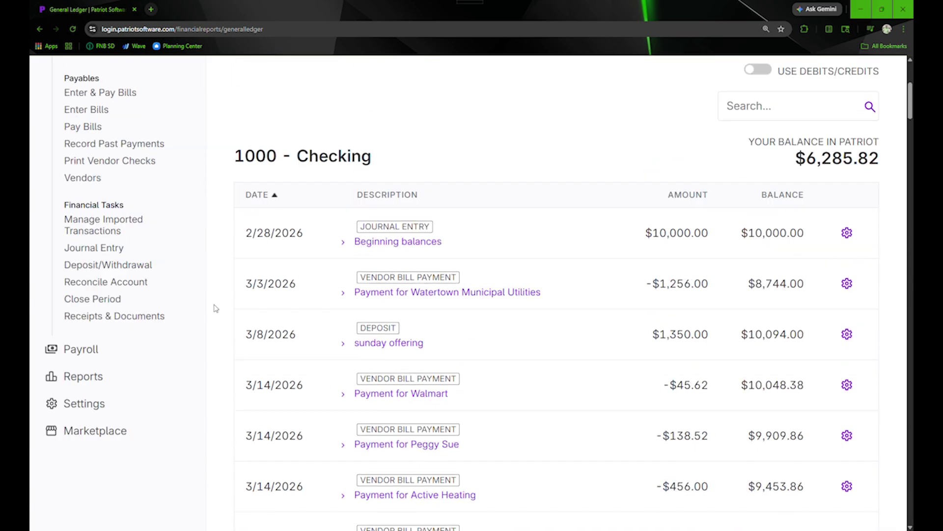
Open the Invoices list, sort it by customer name and look at the customers available in its filter.
{"action": "scroll", "coordinate": [123, 307], "scroll_direction": "down", "scroll_amount": 2}
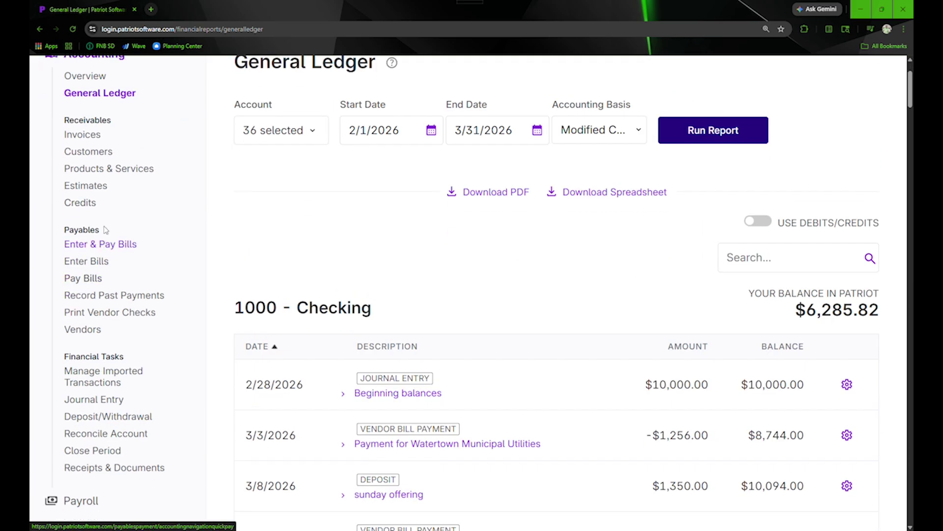
{"action": "left_click", "coordinate": [93, 138]}
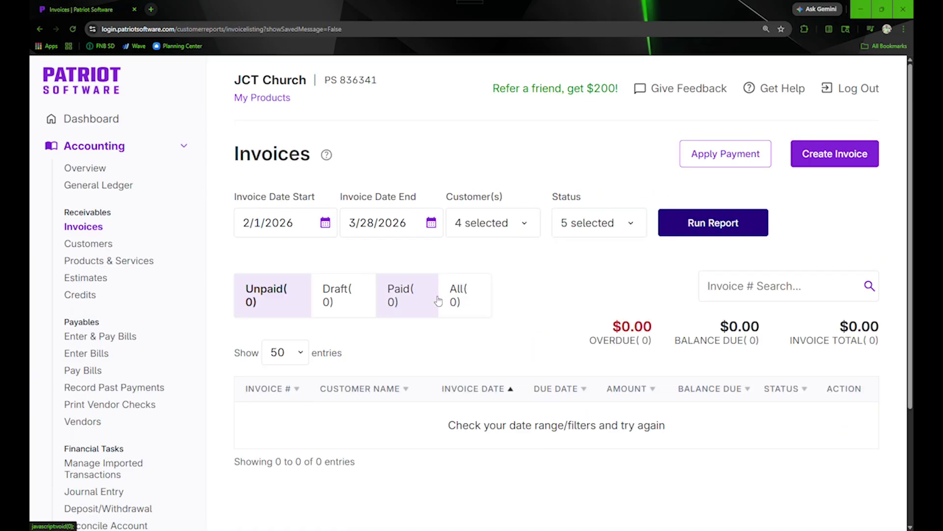
{"action": "scroll", "coordinate": [443, 300], "scroll_direction": "down", "scroll_amount": 2}
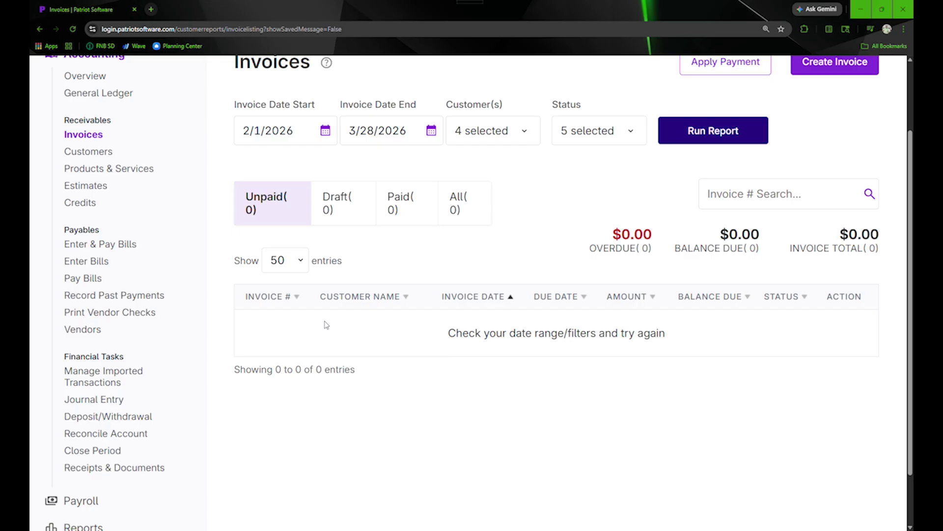
{"action": "left_click", "coordinate": [375, 299]}
{"action": "left_click", "coordinate": [377, 298]}
{"action": "left_click", "coordinate": [496, 143]}
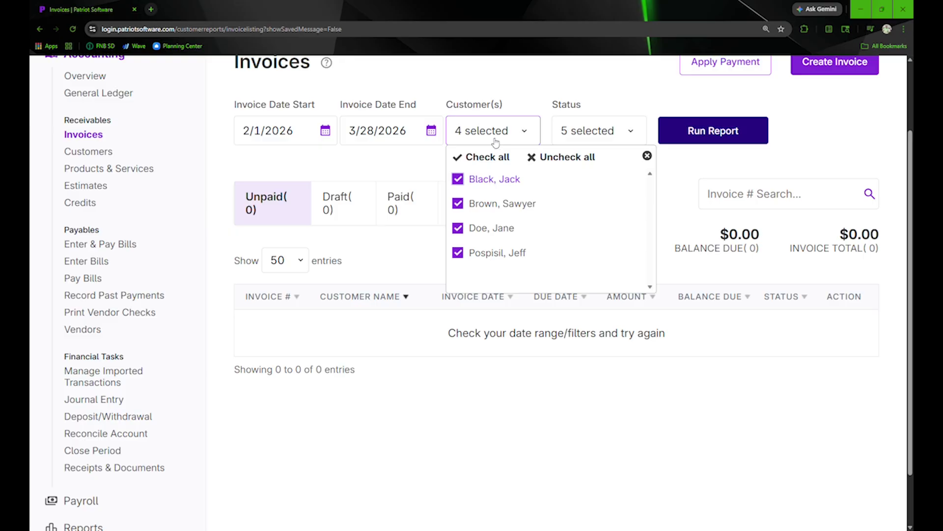
{"action": "left_click", "coordinate": [495, 141]}
{"action": "left_click", "coordinate": [492, 140]}
{"action": "left_click", "coordinate": [493, 140]}
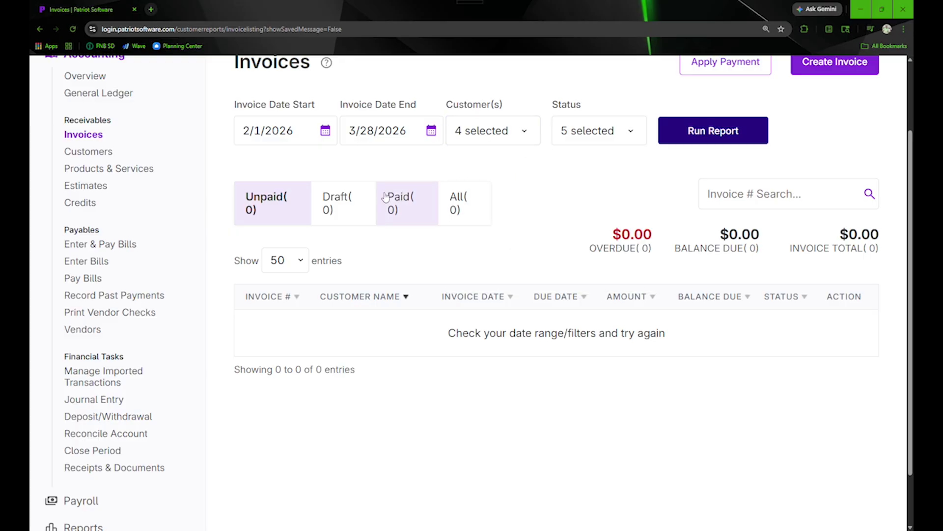
{"action": "scroll", "coordinate": [406, 219], "scroll_direction": "up", "scroll_amount": 1}
{"action": "scroll", "coordinate": [406, 219], "scroll_direction": "up", "scroll_amount": 2}
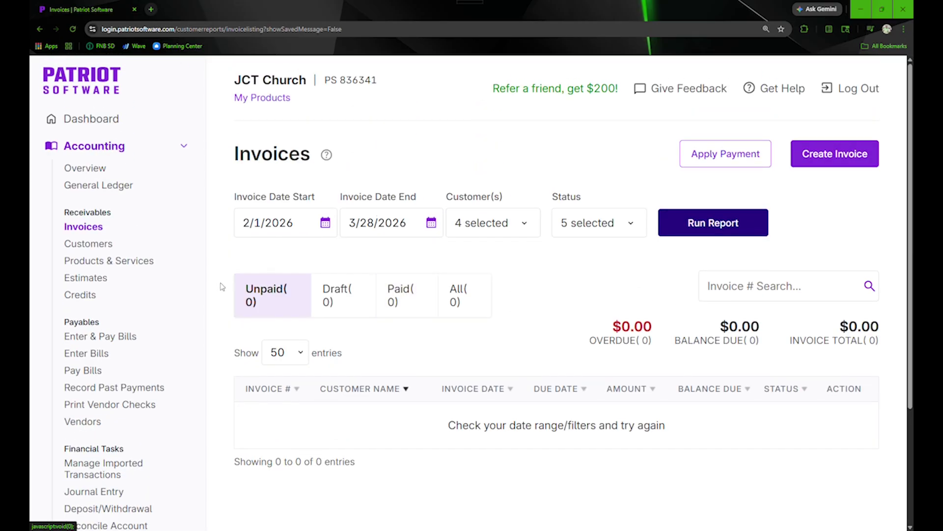
Start a new deposit to the 1000 - Checking bank account, dated 3/22/2026.
{"action": "scroll", "coordinate": [211, 311], "scroll_direction": "down", "scroll_amount": 3}
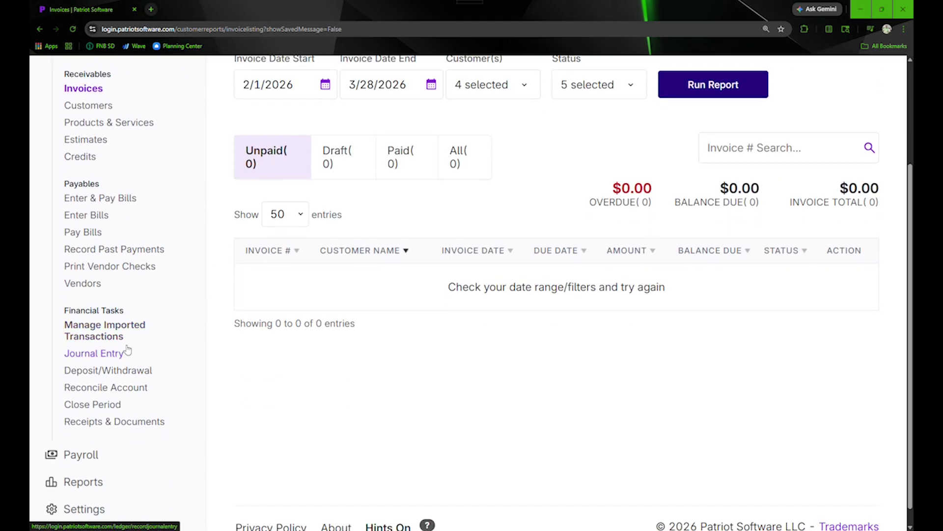
{"action": "left_click", "coordinate": [102, 370]}
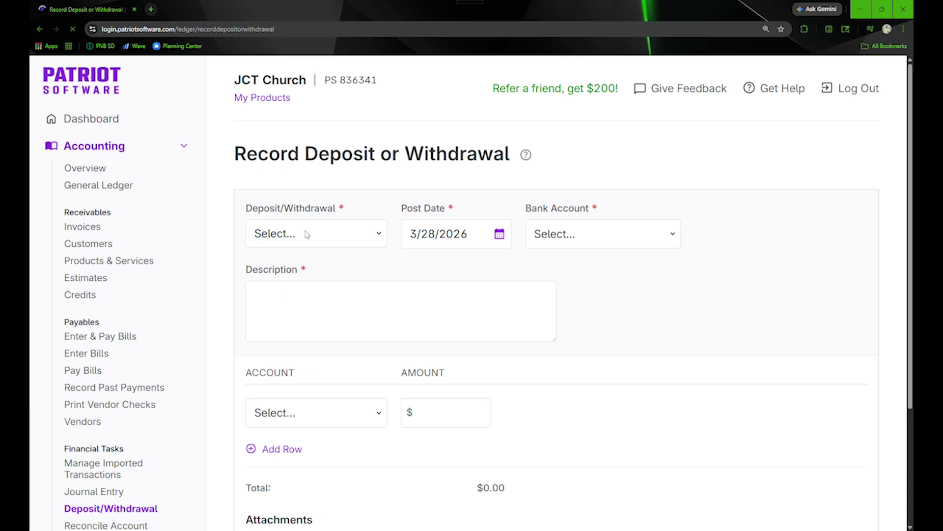
{"action": "left_click", "coordinate": [311, 232]}
{"action": "left_click", "coordinate": [294, 272]}
{"action": "left_click", "coordinate": [554, 240]}
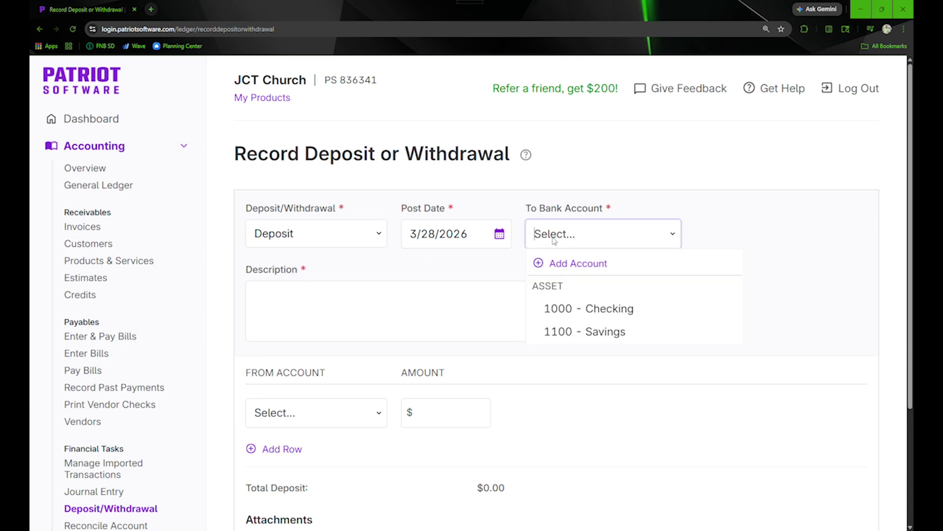
{"action": "left_click", "coordinate": [565, 304]}
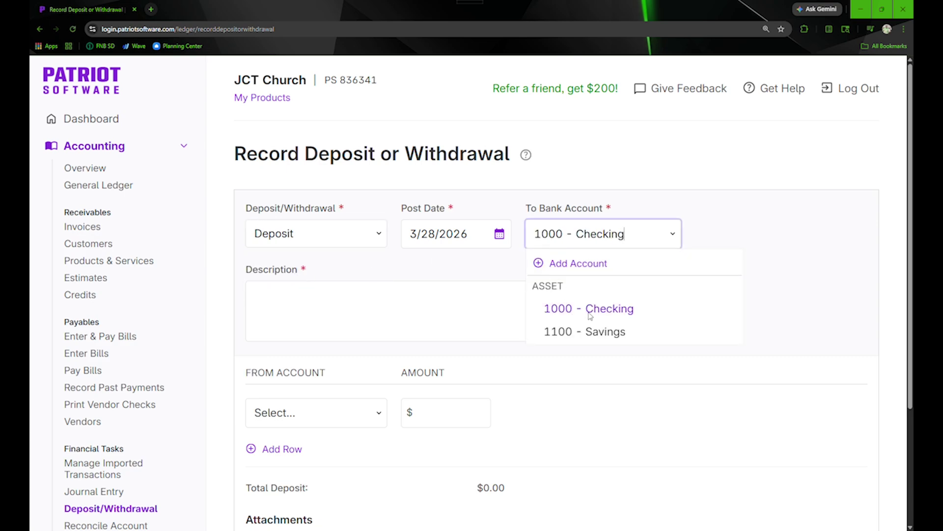
{"action": "left_click", "coordinate": [583, 313]}
{"action": "left_click", "coordinate": [484, 232]}
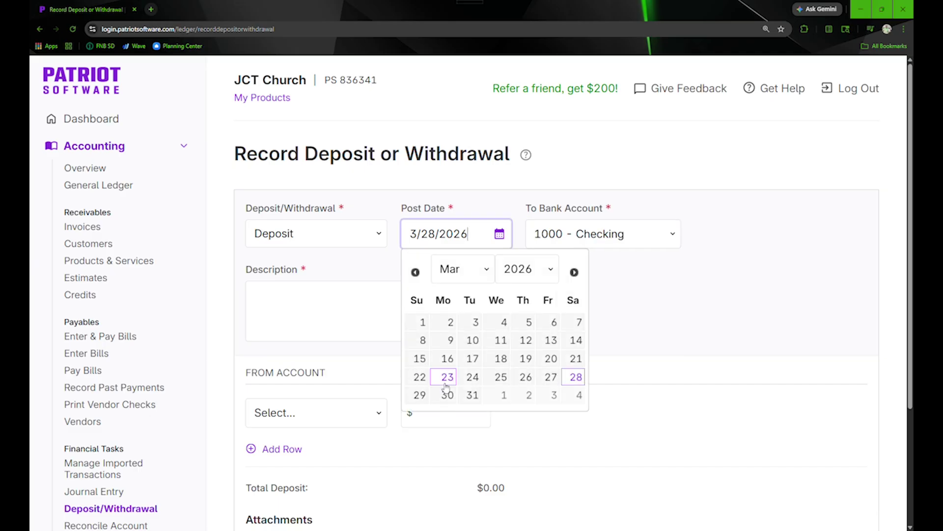
{"action": "left_click", "coordinate": [420, 375]}
Enter the deposit's first line from account 4010 - Pledged Giving with an amount of 2650.
{"action": "scroll", "coordinate": [354, 331], "scroll_direction": "down", "scroll_amount": 3}
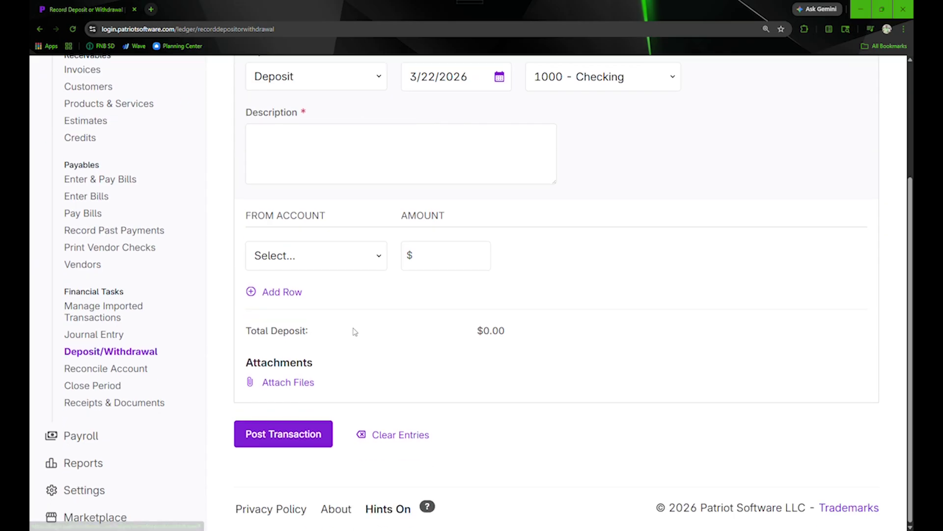
{"action": "left_click", "coordinate": [337, 260]}
{"action": "scroll", "coordinate": [352, 393], "scroll_direction": "down", "scroll_amount": 5}
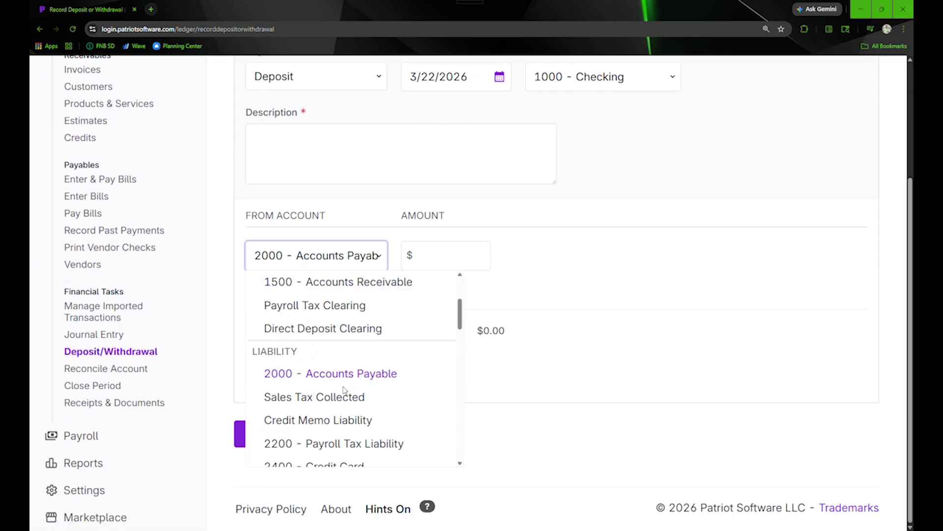
{"action": "scroll", "coordinate": [317, 348], "scroll_direction": "down", "scroll_amount": 3}
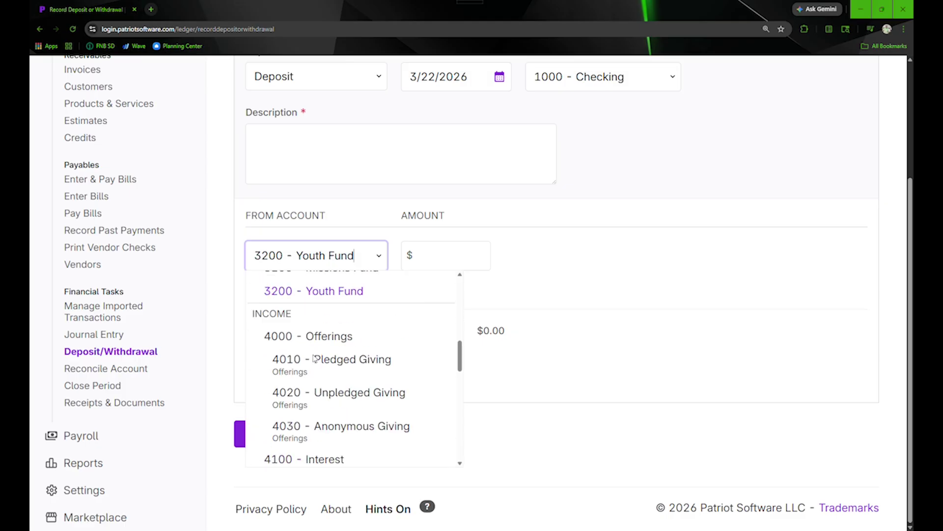
{"action": "left_click", "coordinate": [327, 354]}
{"action": "left_click", "coordinate": [432, 257]}
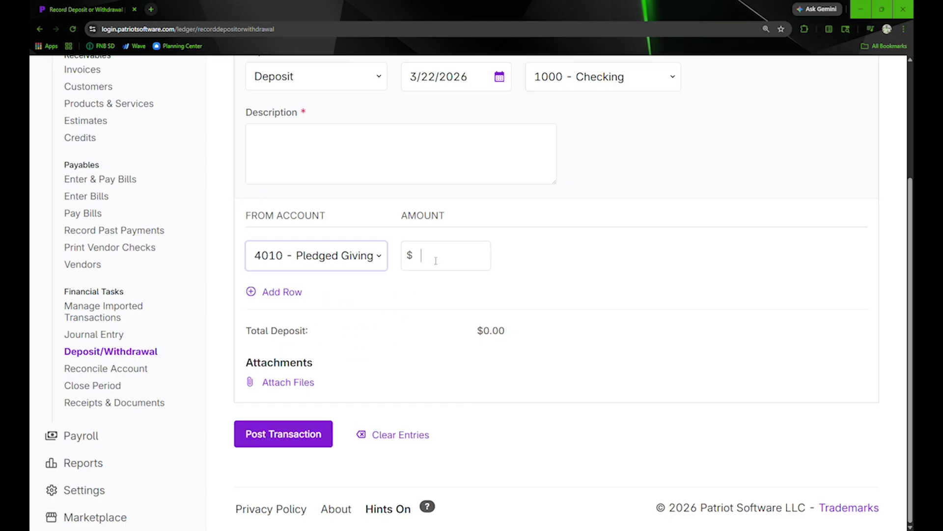
{"action": "type", "text": "2650"}
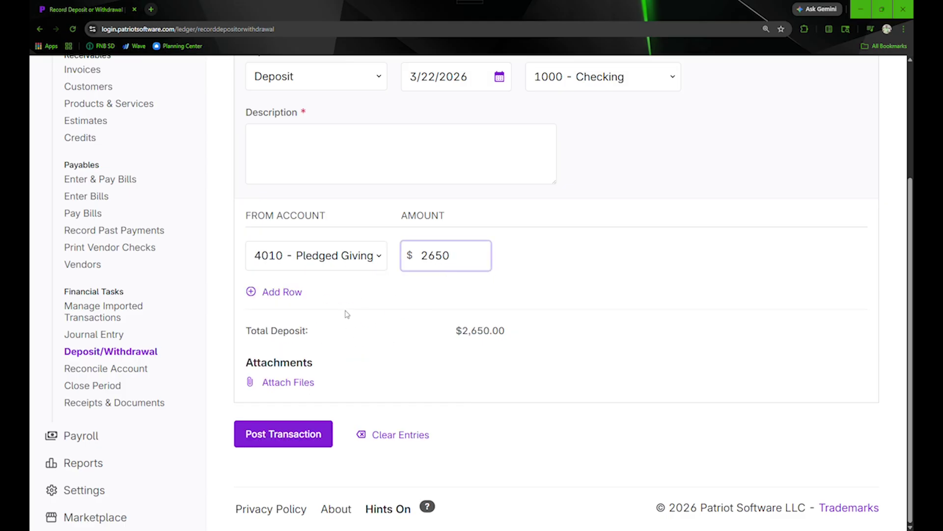
Add a second deposit line from account 4030 - Anonymous Giving with an amount of 15.65.
{"action": "left_click", "coordinate": [280, 291]}
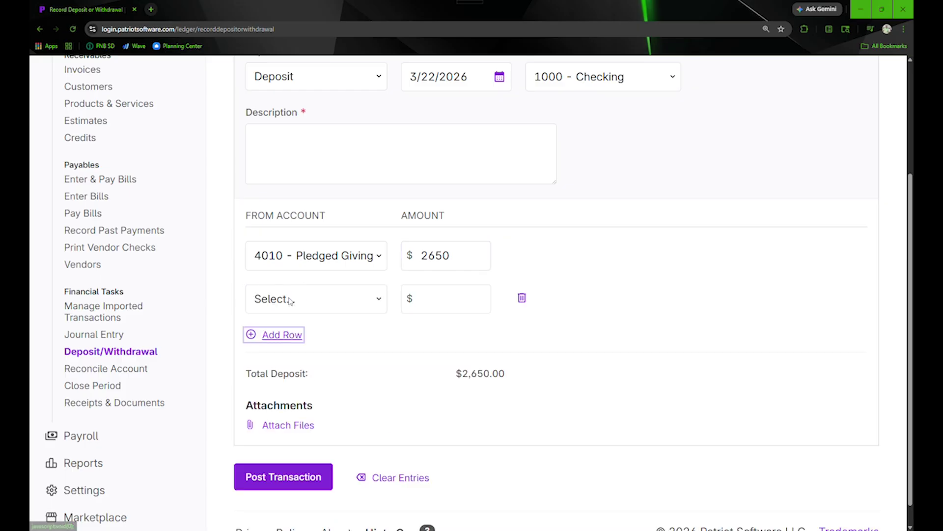
{"action": "left_click", "coordinate": [290, 298]}
{"action": "scroll", "coordinate": [345, 436], "scroll_direction": "down", "scroll_amount": 7}
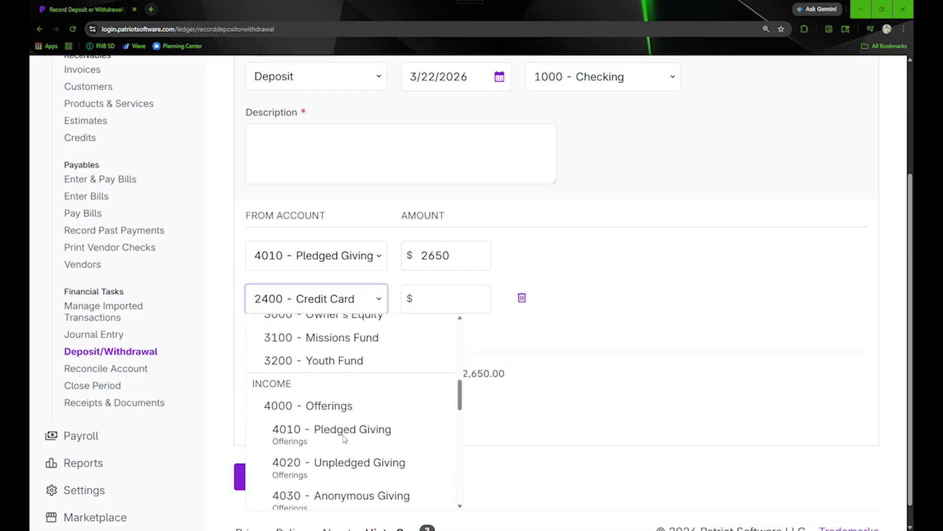
{"action": "left_click", "coordinate": [342, 451]}
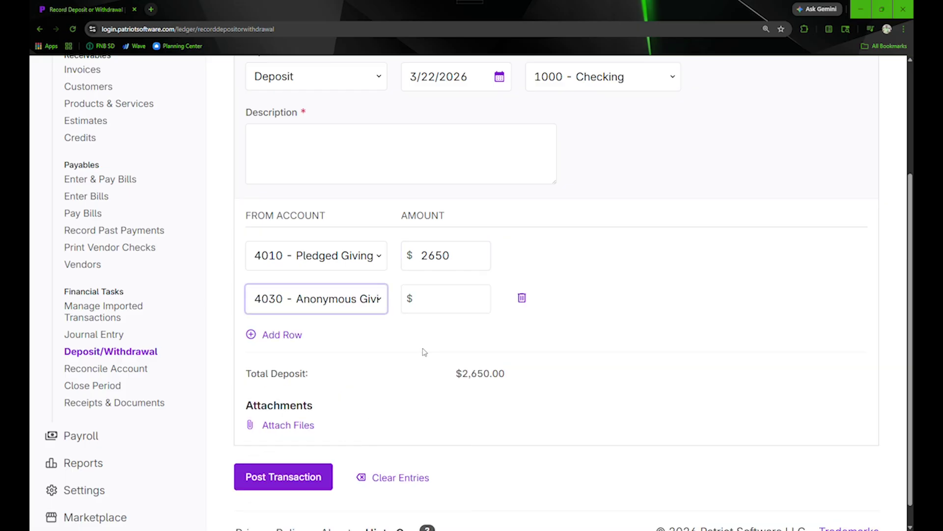
{"action": "left_click", "coordinate": [438, 301]}
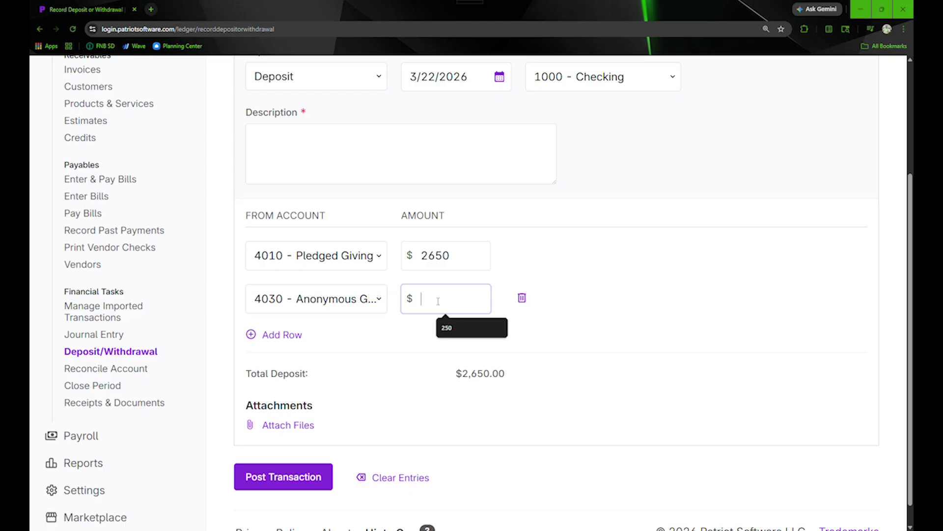
{"action": "type", "text": "15.65"}
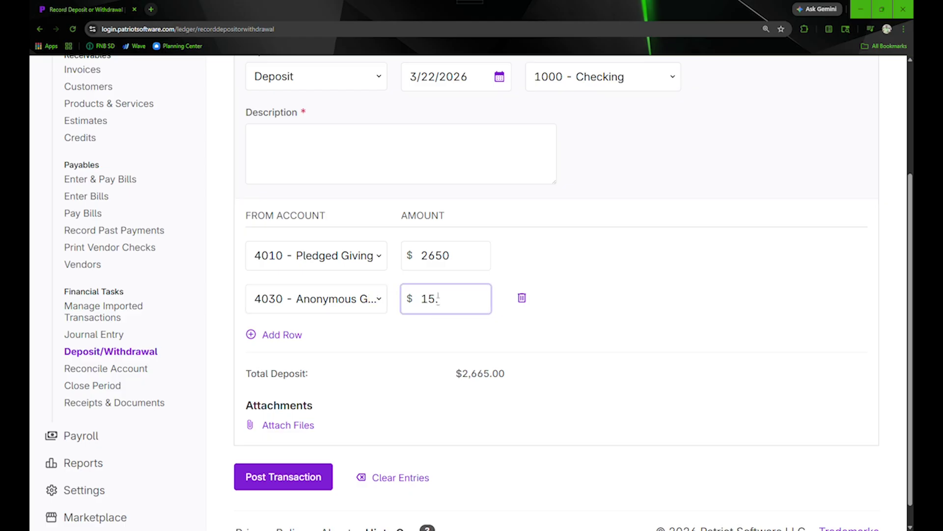
Add a third deposit line from account 3100 - Missions Fund with an amount of 100.
{"action": "left_click", "coordinate": [268, 336]}
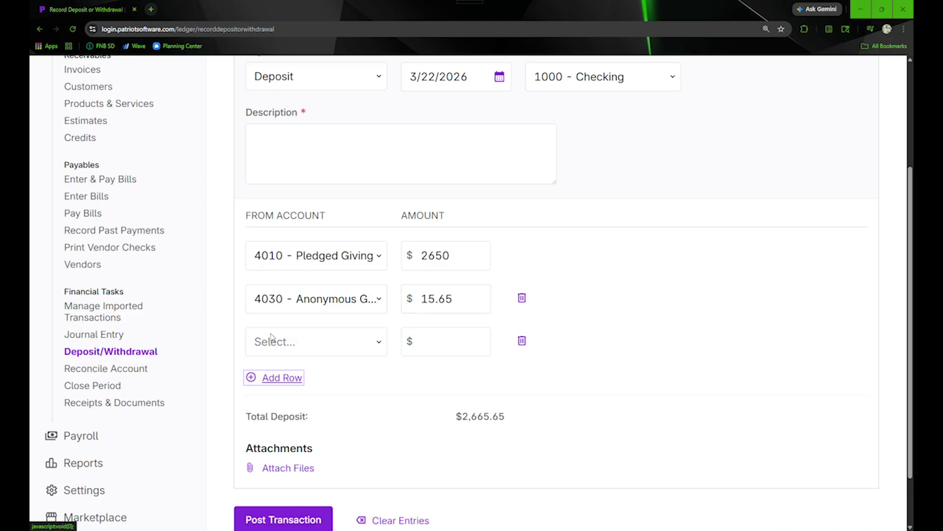
{"action": "left_click", "coordinate": [315, 341]}
{"action": "scroll", "coordinate": [321, 411], "scroll_direction": "down", "scroll_amount": 2}
{"action": "scroll", "coordinate": [320, 410], "scroll_direction": "down", "scroll_amount": 5}
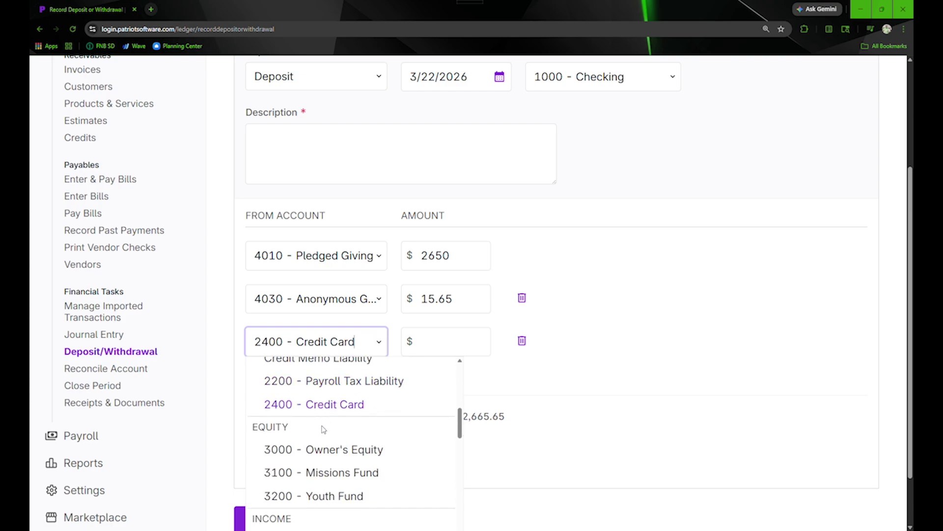
{"action": "left_click", "coordinate": [331, 388]}
{"action": "left_click", "coordinate": [419, 348]}
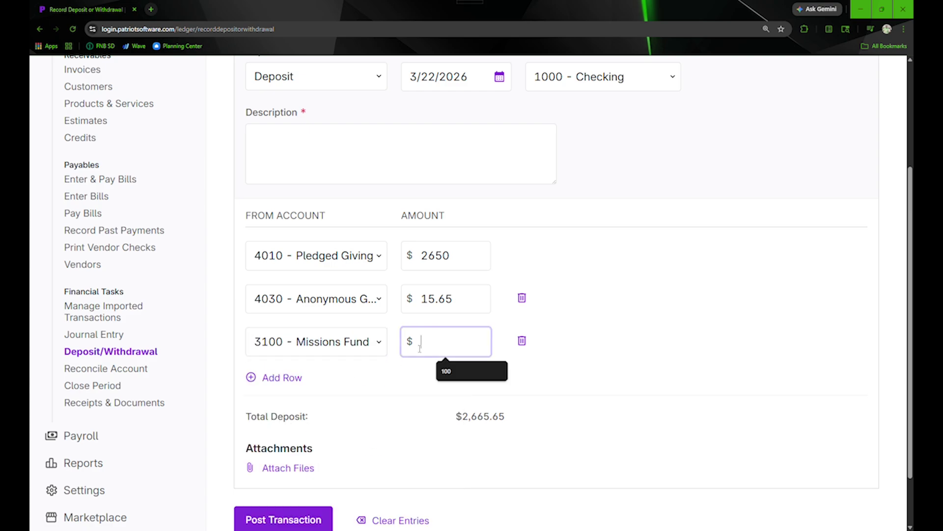
{"action": "type", "text": "100"}
{"action": "scroll", "coordinate": [432, 393], "scroll_direction": "down", "scroll_amount": 2}
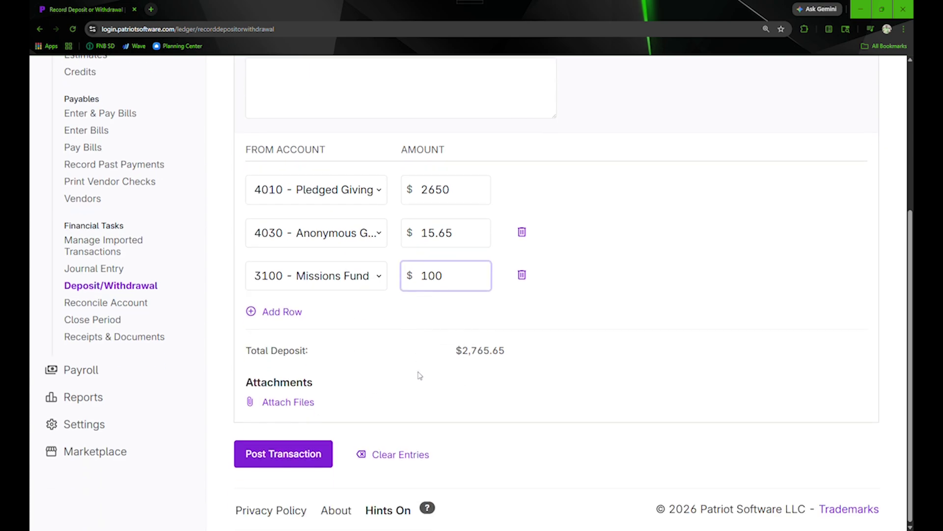
Describe the deposit as "sunday offering" and post the transaction.
{"action": "left_click", "coordinate": [587, 383]}
{"action": "scroll", "coordinate": [408, 399], "scroll_direction": "up", "scroll_amount": 5}
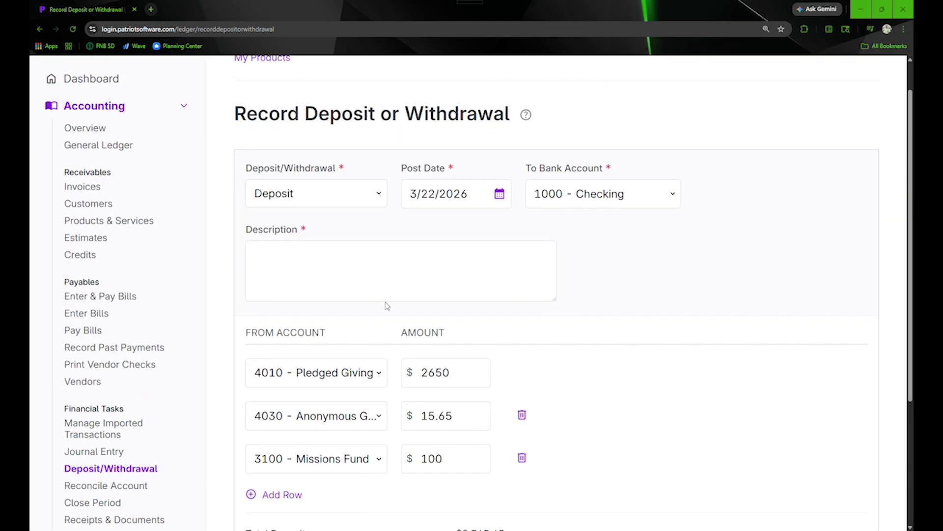
{"action": "left_click", "coordinate": [370, 290]}
{"action": "type", "text": "su"}
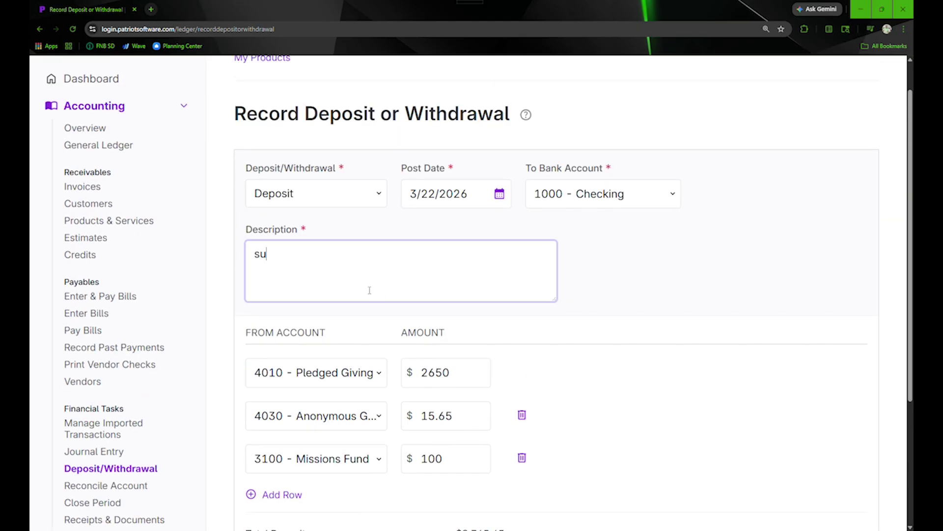
{"action": "type", "text": "nday offering"}
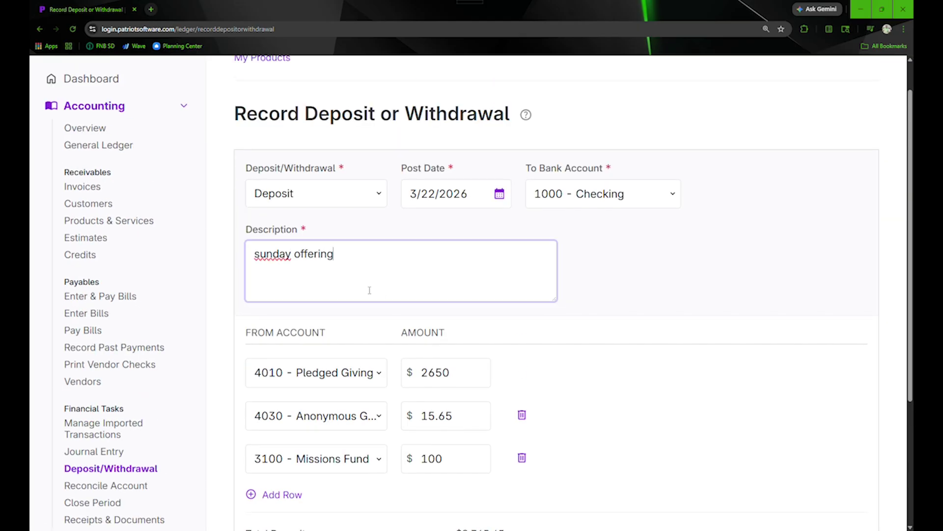
{"action": "scroll", "coordinate": [370, 290], "scroll_direction": "down", "scroll_amount": 4}
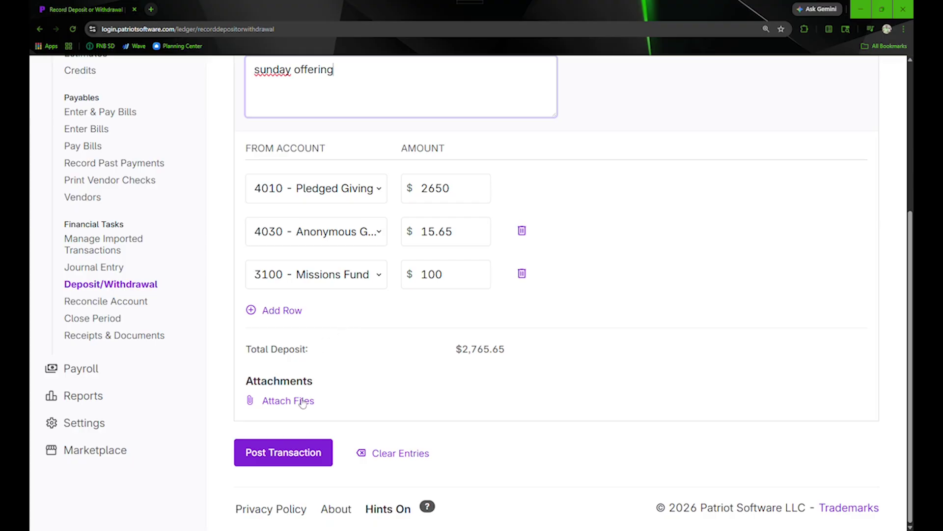
{"action": "left_click", "coordinate": [293, 450]}
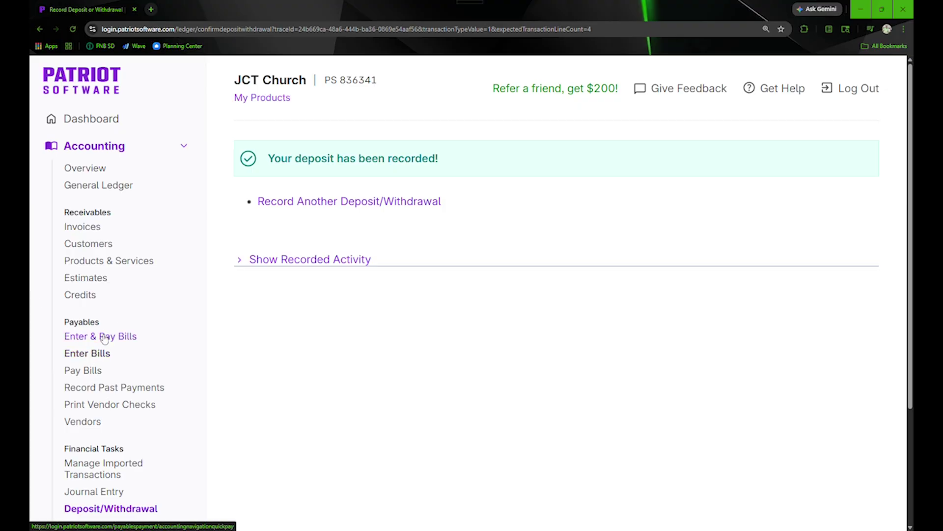
Start recording a past vendor payment from 1000 - Checking with Active Heating as the vendor.
{"action": "scroll", "coordinate": [167, 334], "scroll_direction": "down", "scroll_amount": 1}
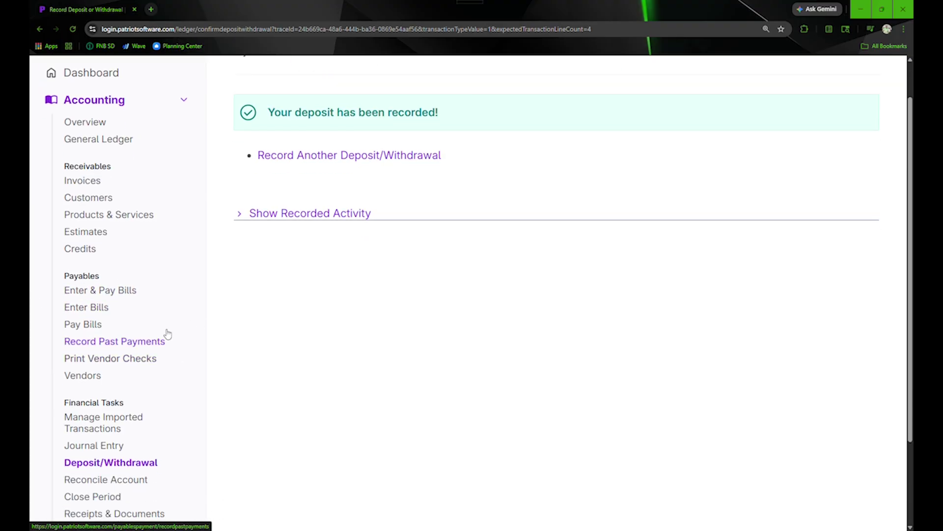
{"action": "left_click", "coordinate": [120, 347]}
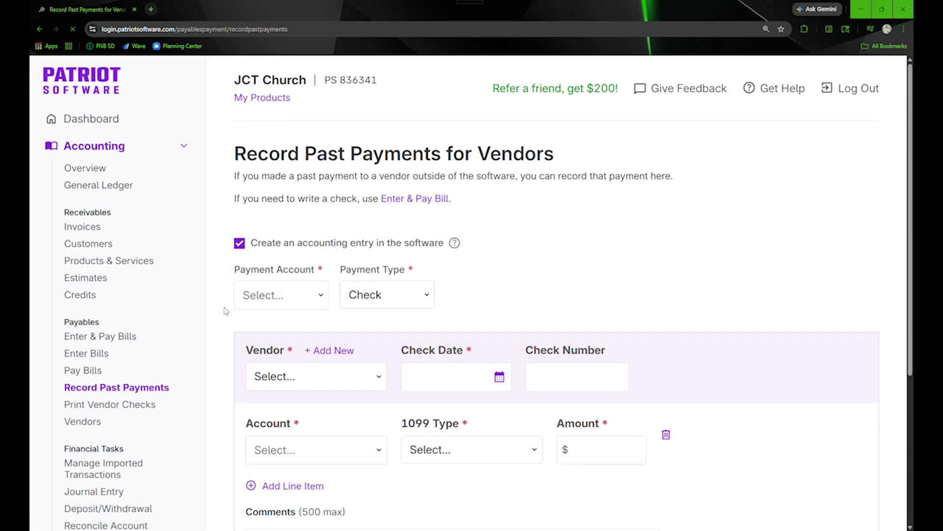
{"action": "left_click", "coordinate": [320, 294]}
{"action": "scroll", "coordinate": [327, 295], "scroll_direction": "down", "scroll_amount": 4}
{"action": "left_click", "coordinate": [295, 239]}
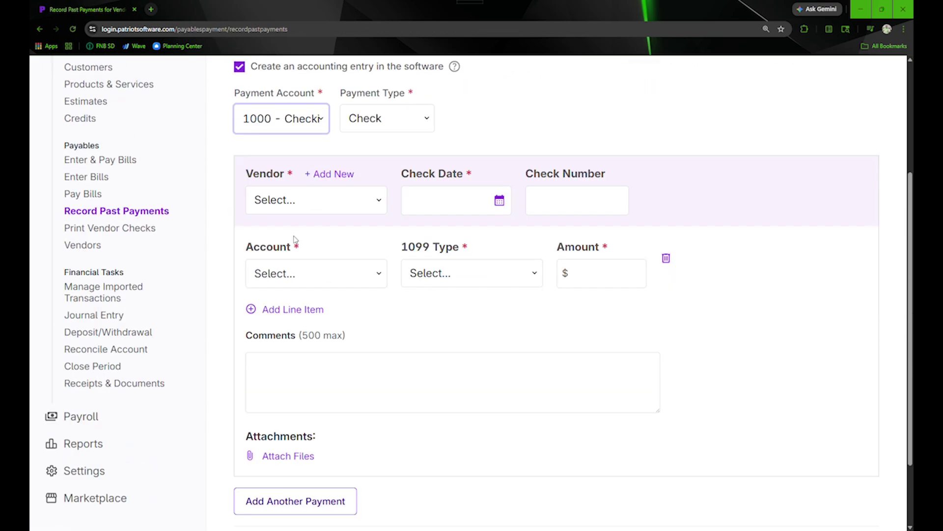
{"action": "left_click", "coordinate": [309, 200]}
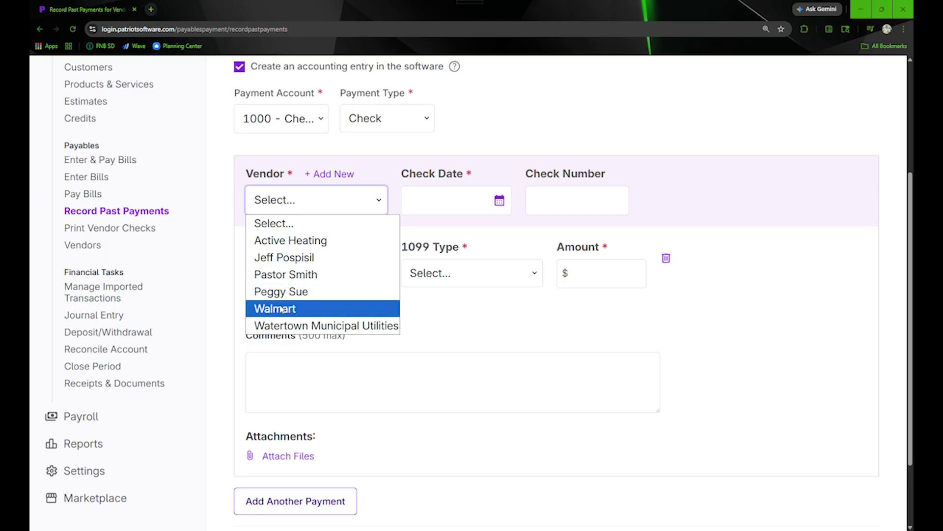
{"action": "left_click", "coordinate": [290, 239]}
{"action": "left_click", "coordinate": [533, 201]}
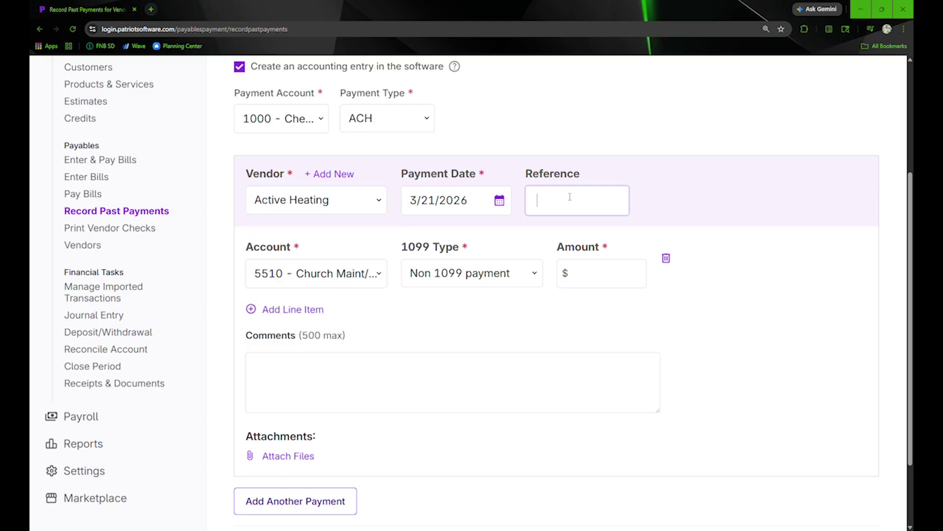
{"action": "left_click", "coordinate": [380, 274]}
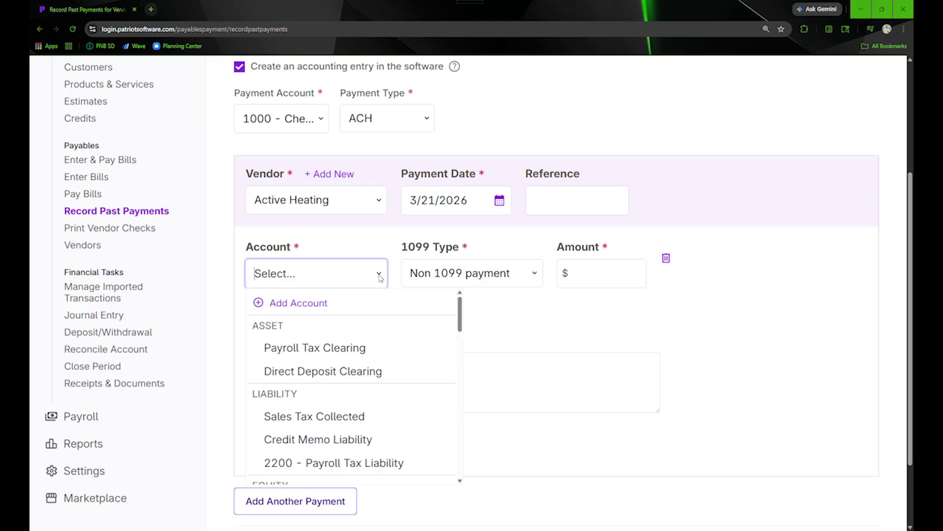
{"action": "scroll", "coordinate": [415, 356], "scroll_direction": "down", "scroll_amount": 2}
{"action": "left_click", "coordinate": [415, 357]}
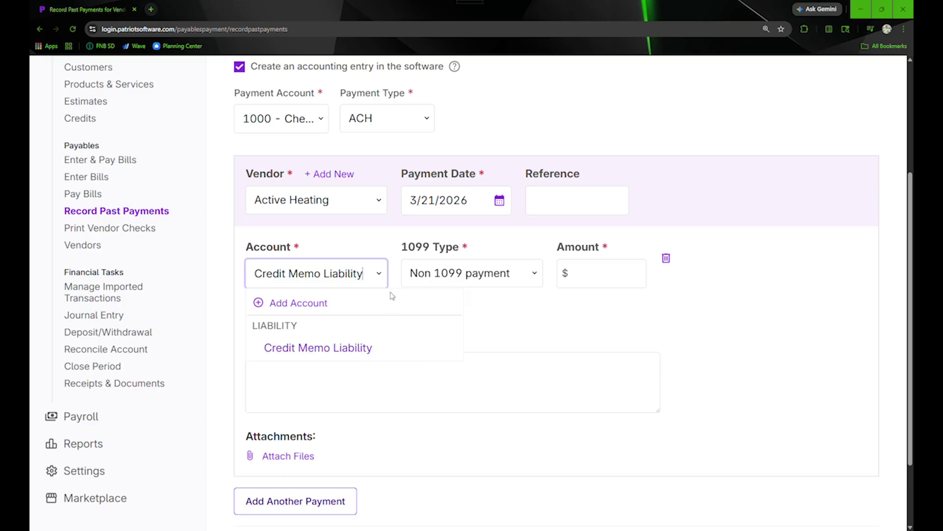
Set the payment line's account to 5510 - Church Maint/Repairs.
{"action": "left_click", "coordinate": [374, 276]}
{"action": "type", "text": "c"}
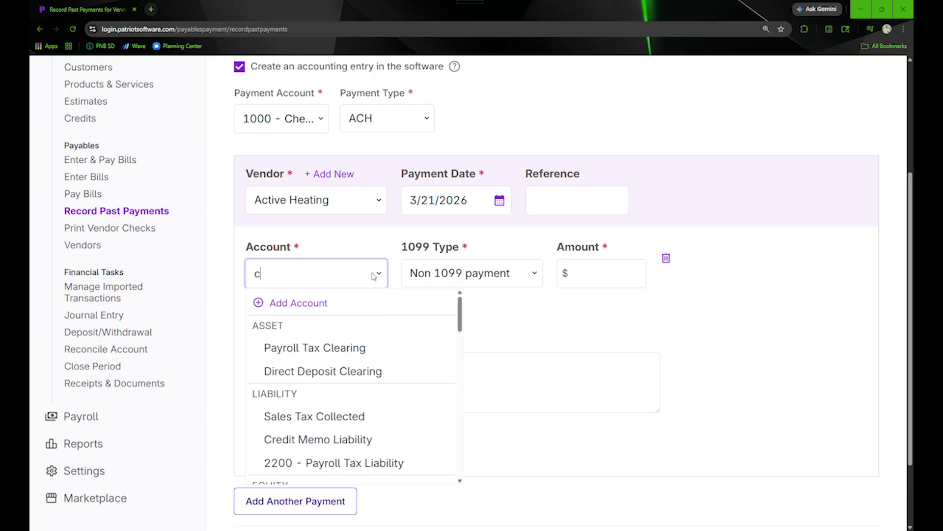
{"action": "type", "text": "hur"}
{"action": "left_click", "coordinate": [346, 347]}
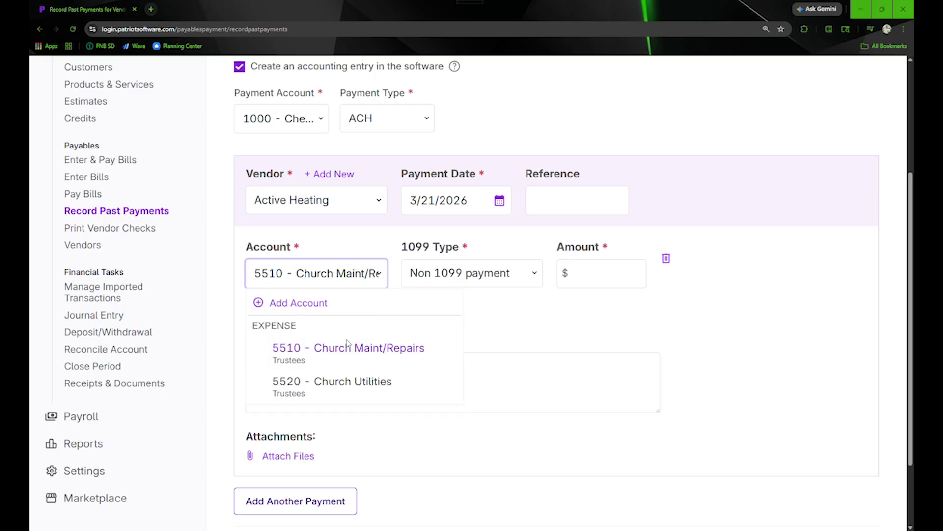
Set the payment amount to 150 and enter the comment "Monthly contract".
{"action": "left_click", "coordinate": [628, 268]}
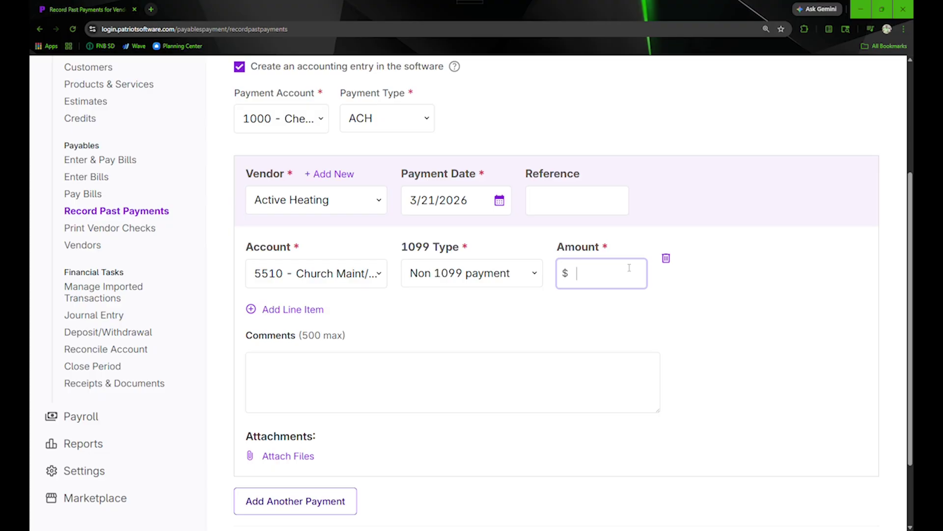
{"action": "type", "text": "150"}
{"action": "left_click", "coordinate": [393, 374]}
{"action": "type", "text": "Mon"}
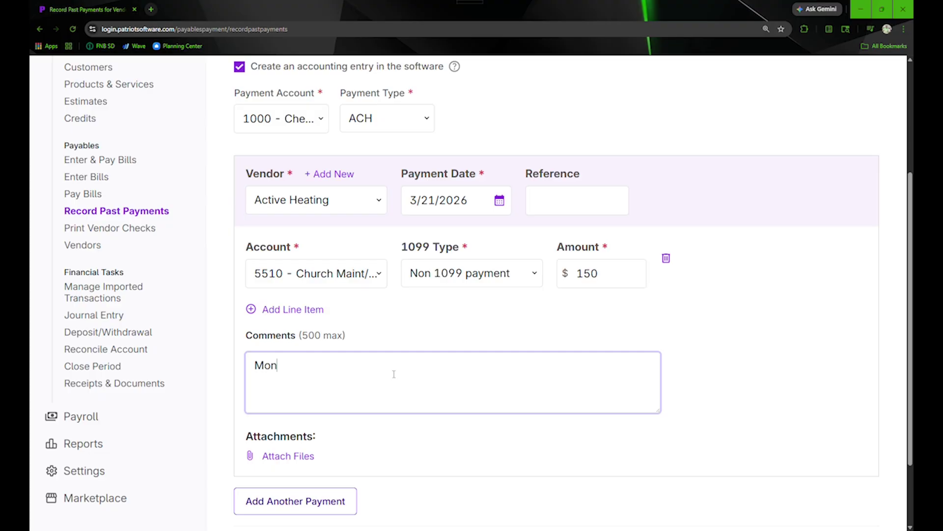
{"action": "type", "text": "th "}
{"action": "type", "text": "y contract"}
{"action": "left_click", "coordinate": [709, 343]}
Review the Active Heating payment entries and record the payment.
{"action": "scroll", "coordinate": [696, 361], "scroll_direction": "down", "scroll_amount": 2}
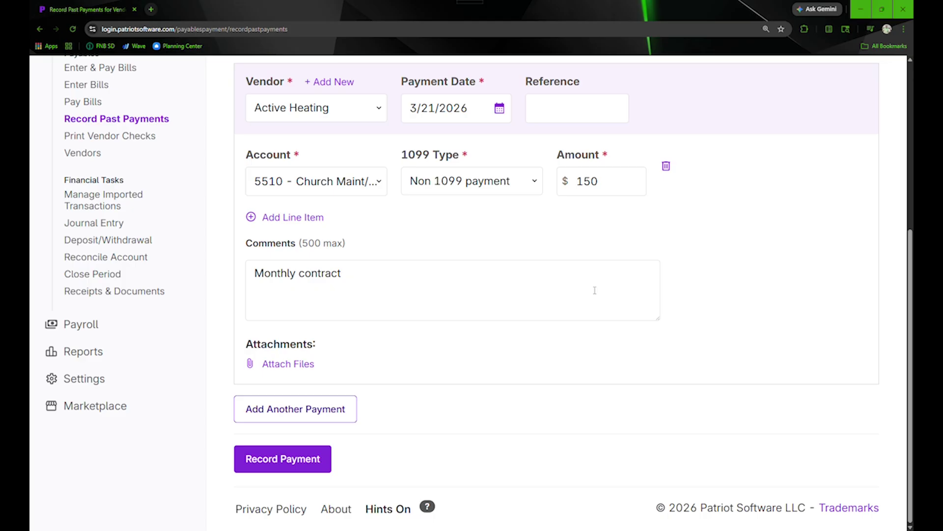
{"action": "scroll", "coordinate": [420, 389], "scroll_direction": "up", "scroll_amount": 1}
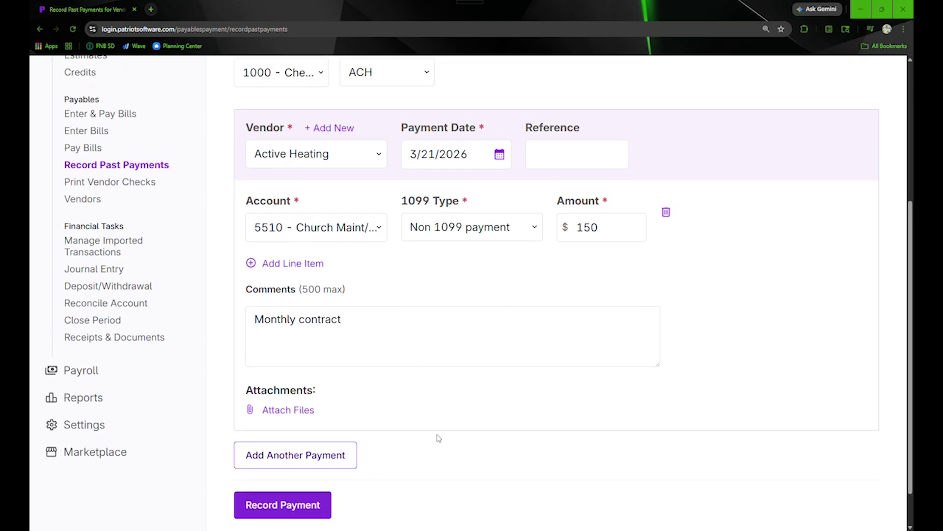
{"action": "scroll", "coordinate": [439, 437], "scroll_direction": "down", "scroll_amount": 1}
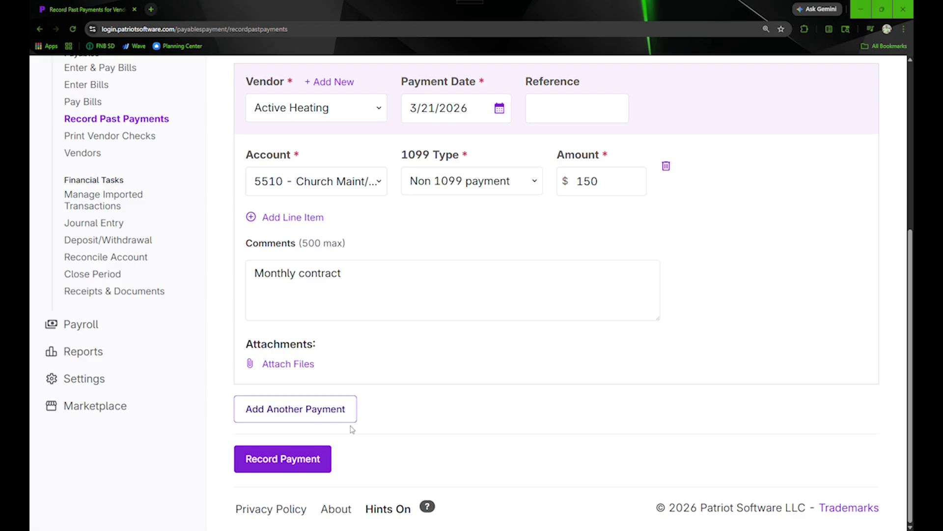
{"action": "left_click", "coordinate": [307, 460]}
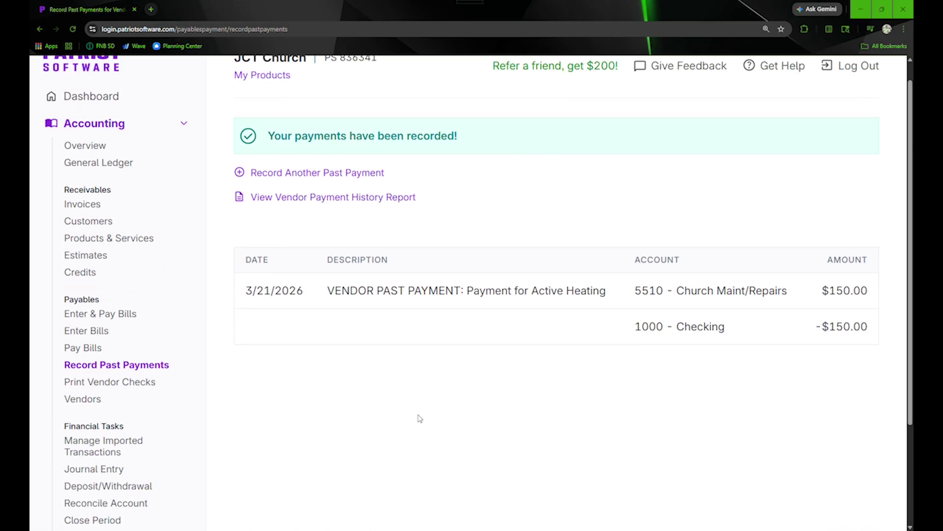
{"action": "scroll", "coordinate": [421, 418], "scroll_direction": "down", "scroll_amount": 2}
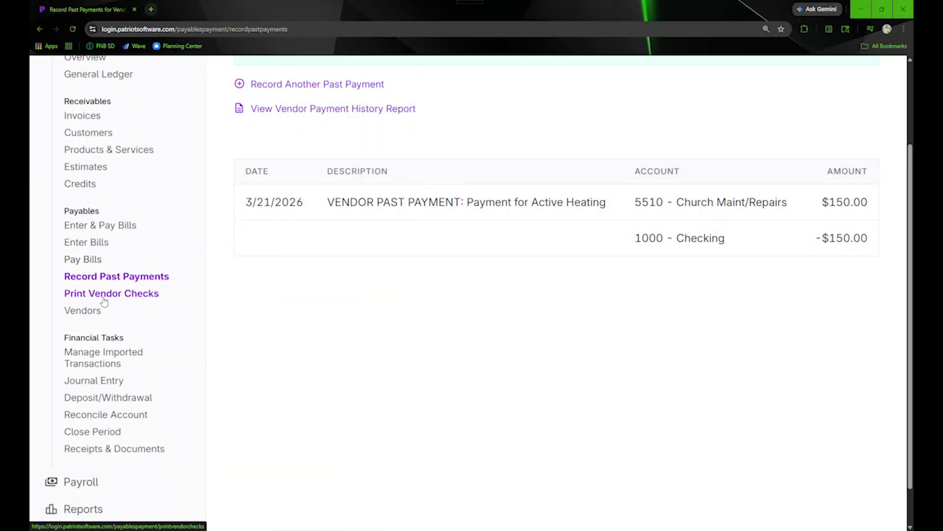
Open the vendor check printing page and dismiss the 3/28/2026 check waiting to be printed, acknowledging the notice.
{"action": "left_click", "coordinate": [104, 301]}
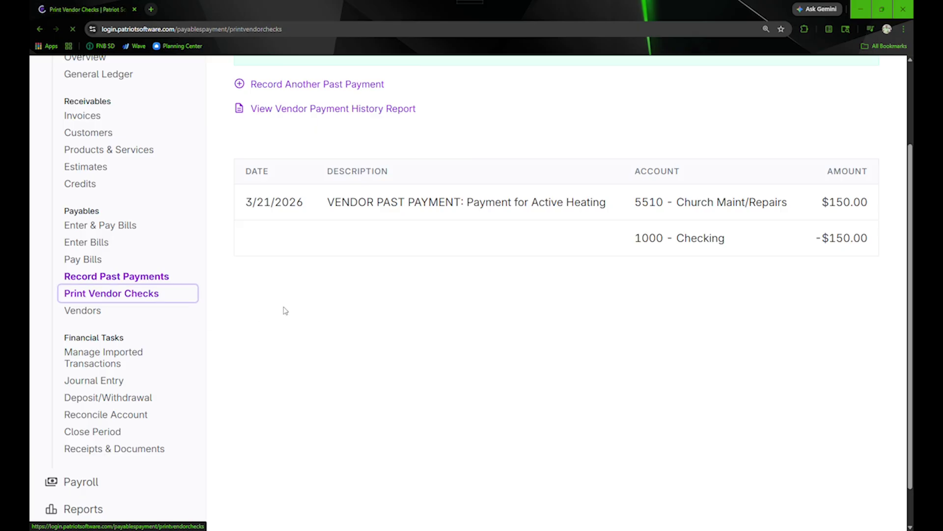
{"action": "scroll", "coordinate": [455, 314], "scroll_direction": "down", "scroll_amount": 1}
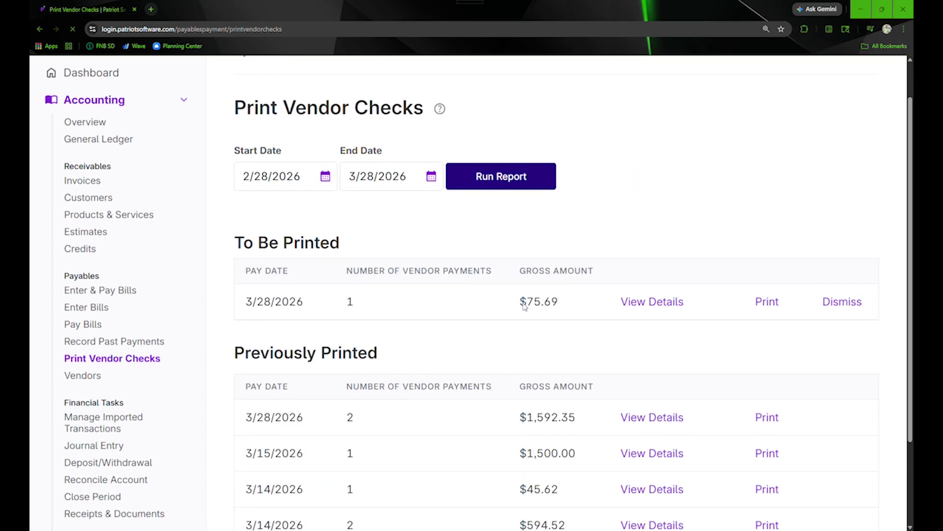
{"action": "scroll", "coordinate": [475, 325], "scroll_direction": "down", "scroll_amount": 1}
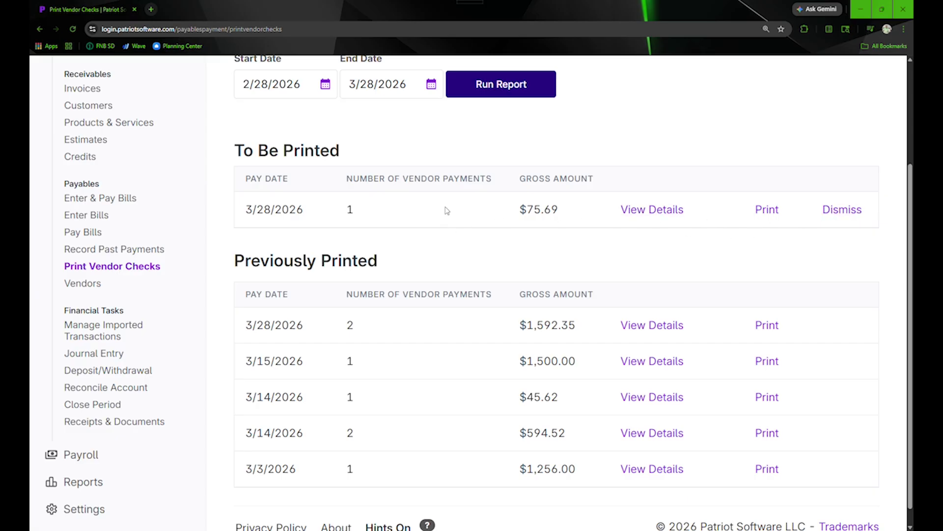
{"action": "left_click", "coordinate": [842, 209]}
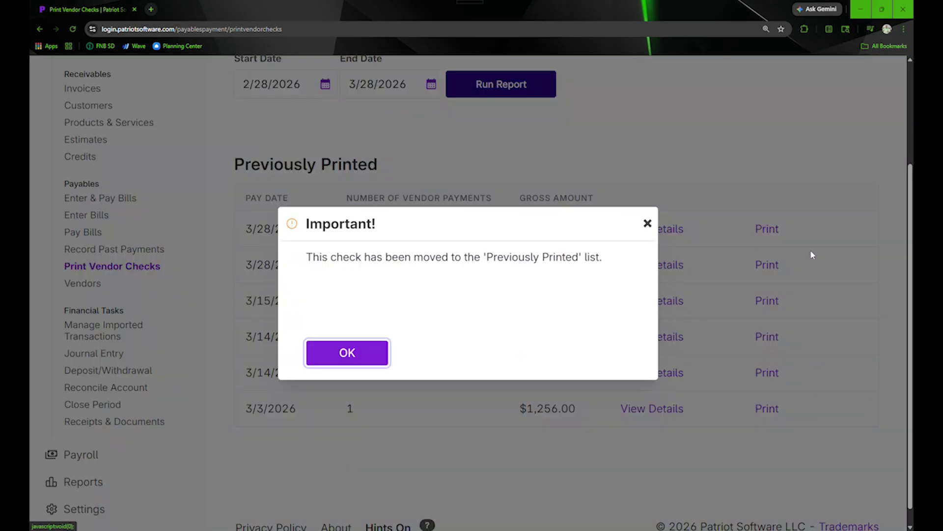
{"action": "left_click", "coordinate": [379, 353]}
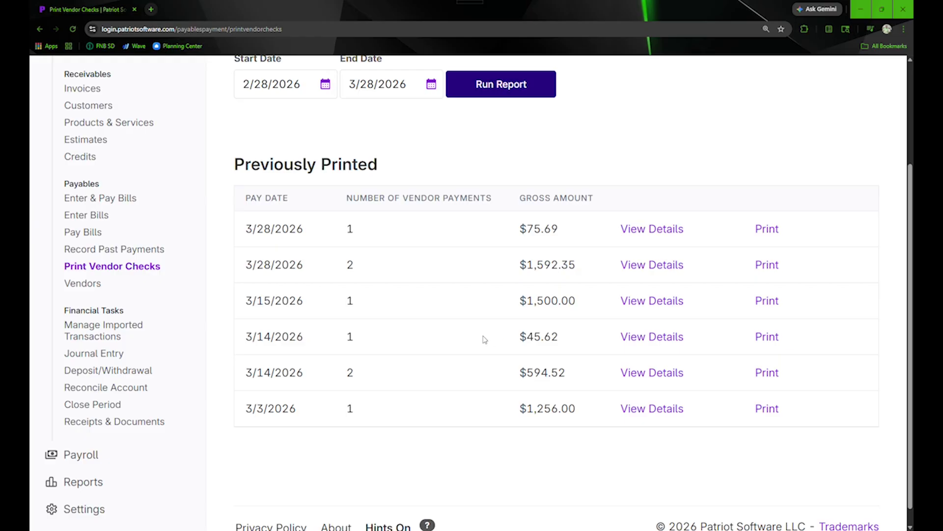
{"action": "scroll", "coordinate": [440, 333], "scroll_direction": "down", "scroll_amount": 1}
{"action": "scroll", "coordinate": [435, 334], "scroll_direction": "up", "scroll_amount": 2}
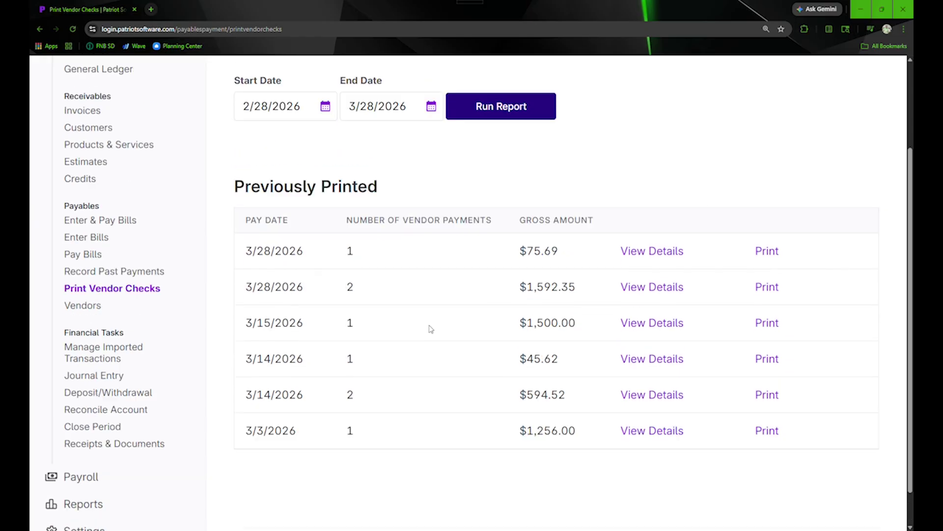
{"action": "scroll", "coordinate": [430, 329], "scroll_direction": "up", "scroll_amount": 2}
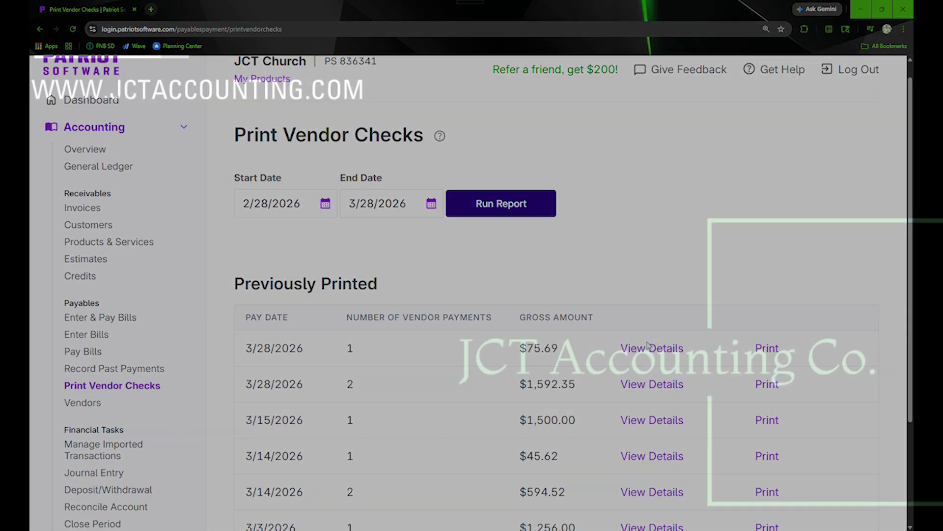